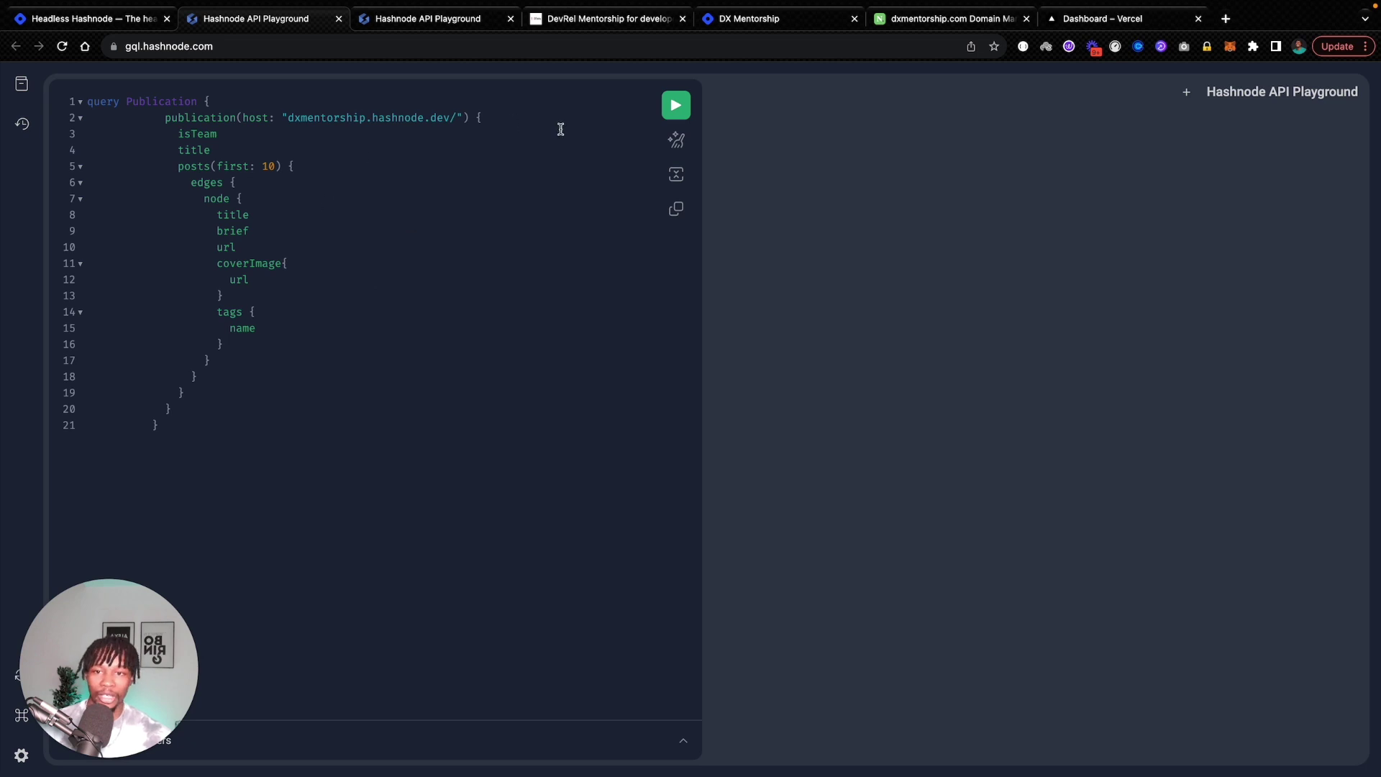
Step: Run the Publication query for dxmentorship.hashnode.dev and review the returned DX Mentorship posts JSON
left_click(674, 106)
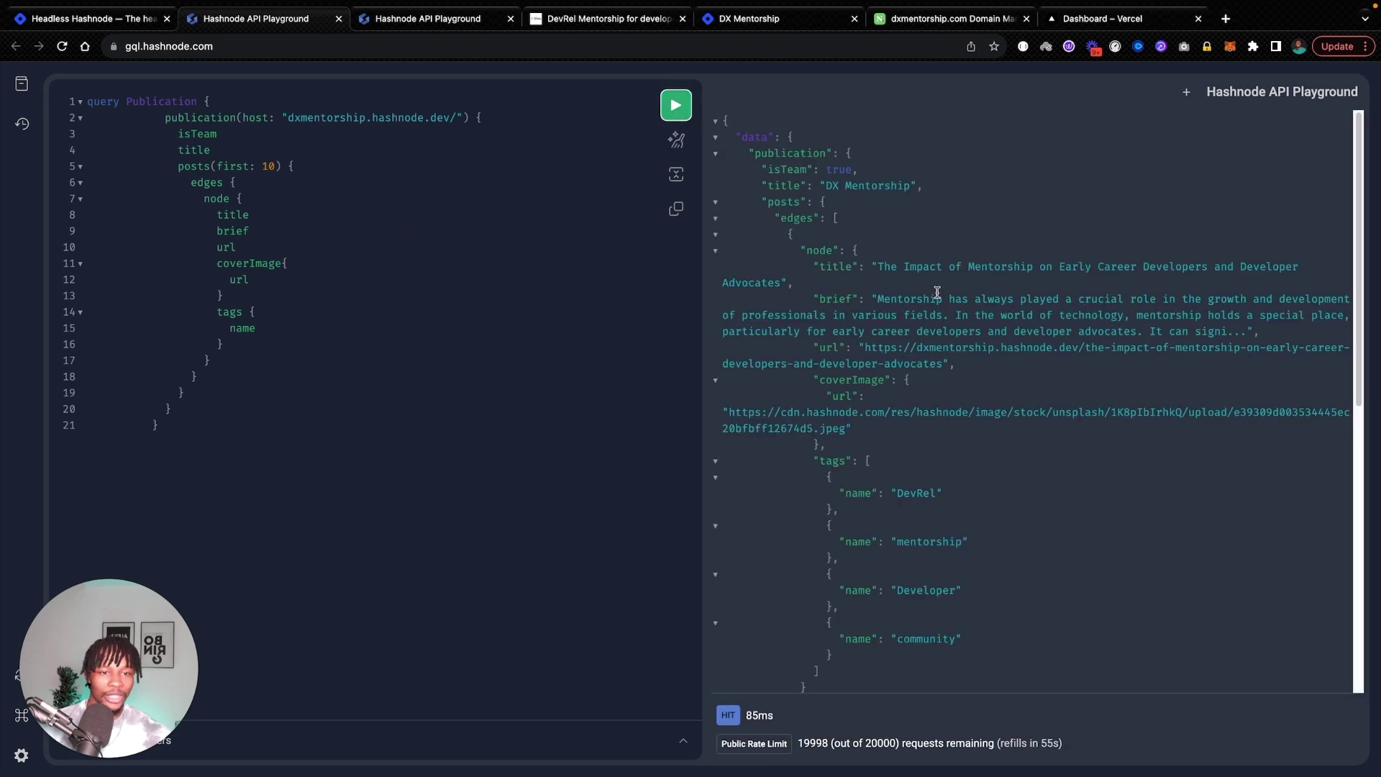
scroll(938, 338, "down", 7)
scroll(946, 328, "up", 6)
scroll(943, 331, "up", 3)
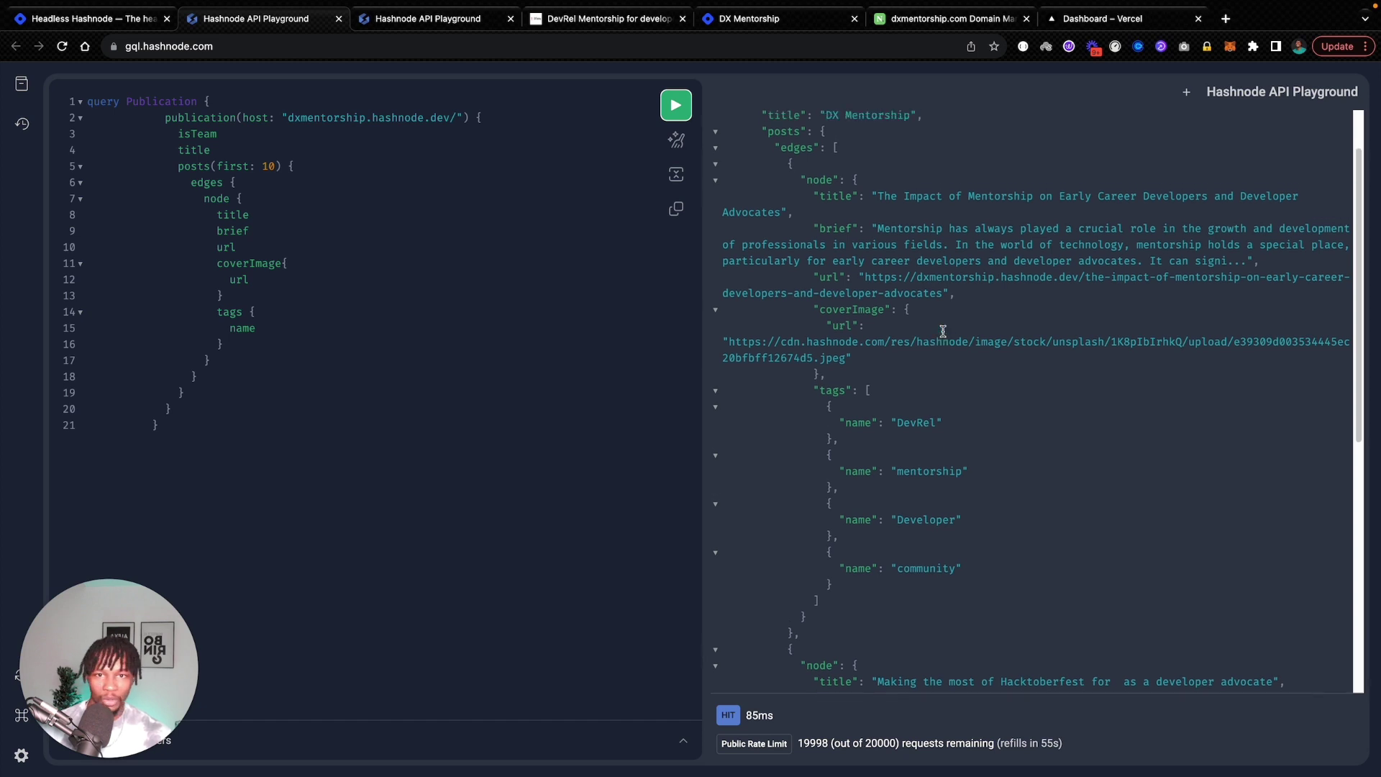
Step: Close the extra API Playground, compare dxmentorship.com with the DX Mentorship blog, then return to Headless Hashnode
left_click(339, 18)
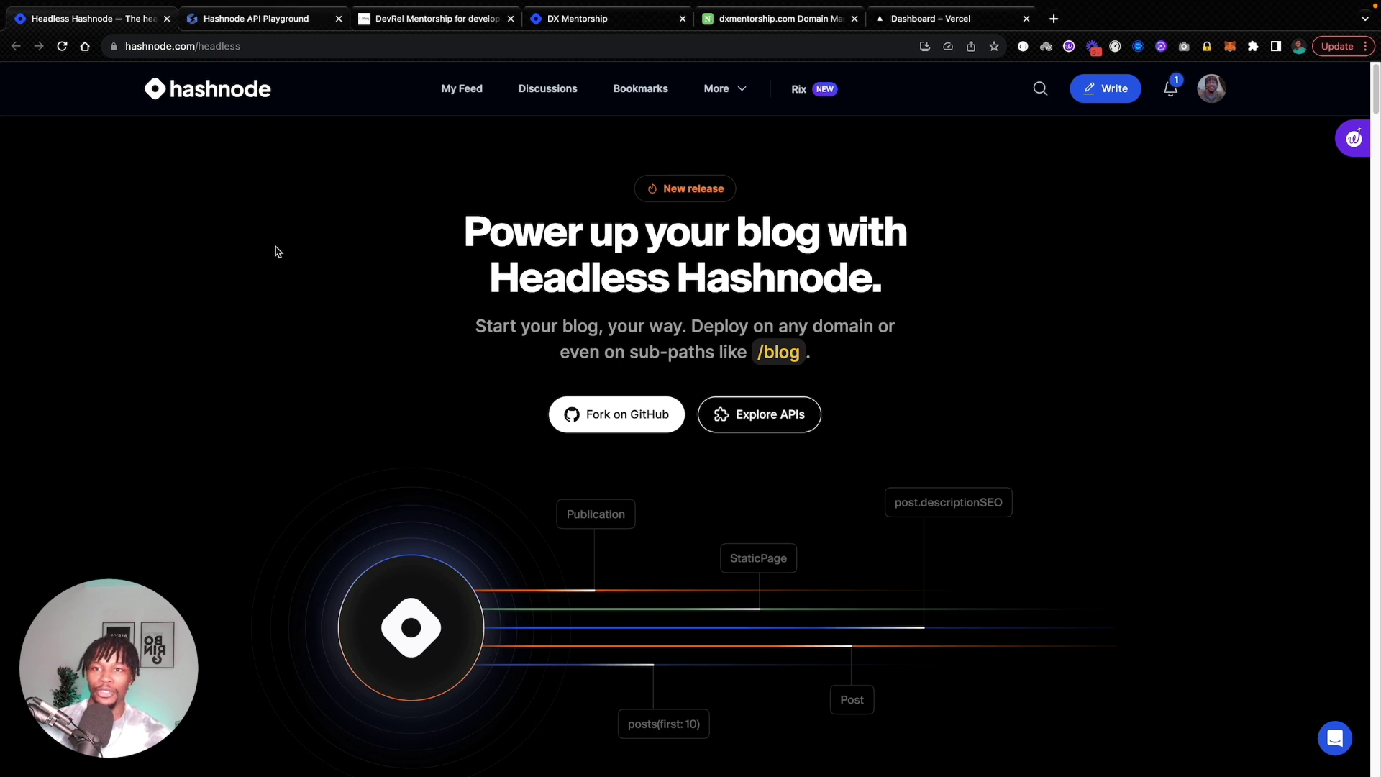
left_click(278, 281)
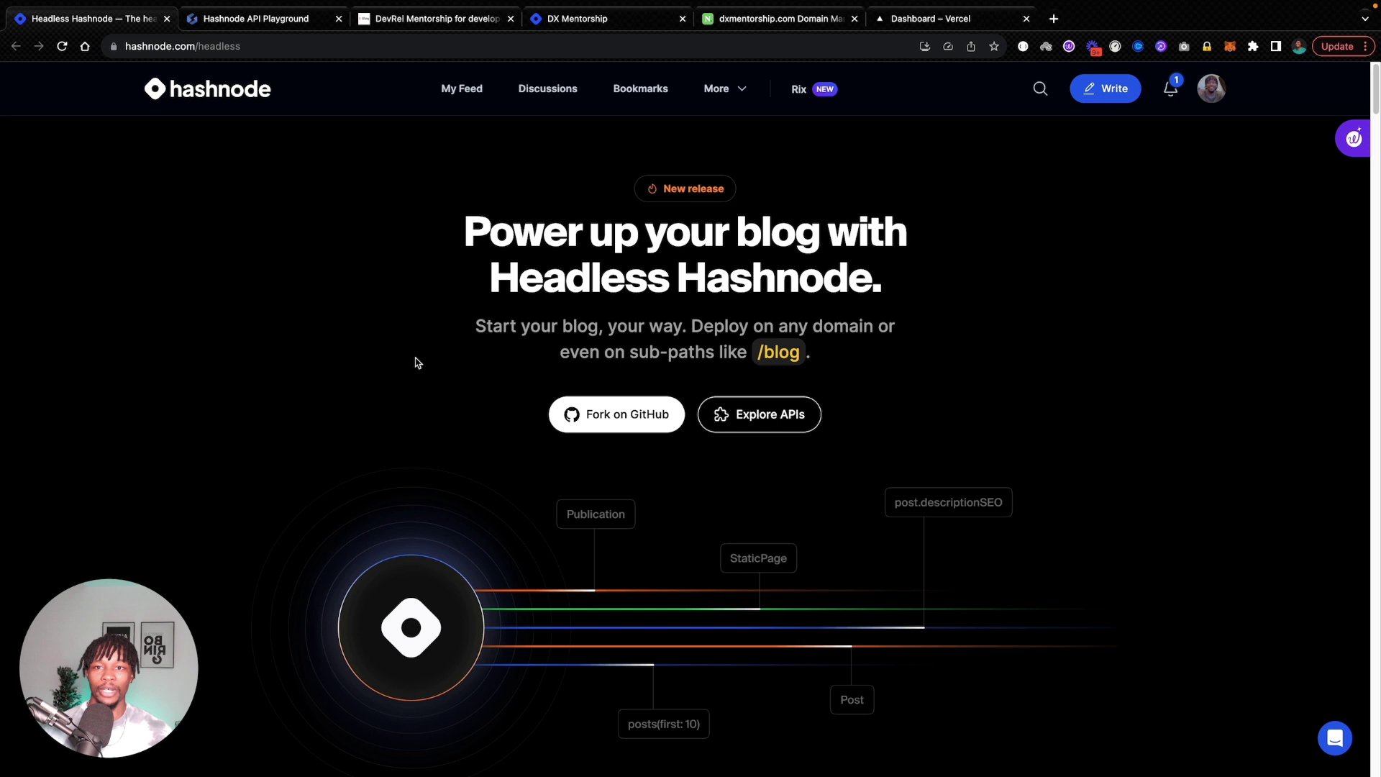
left_click(441, 25)
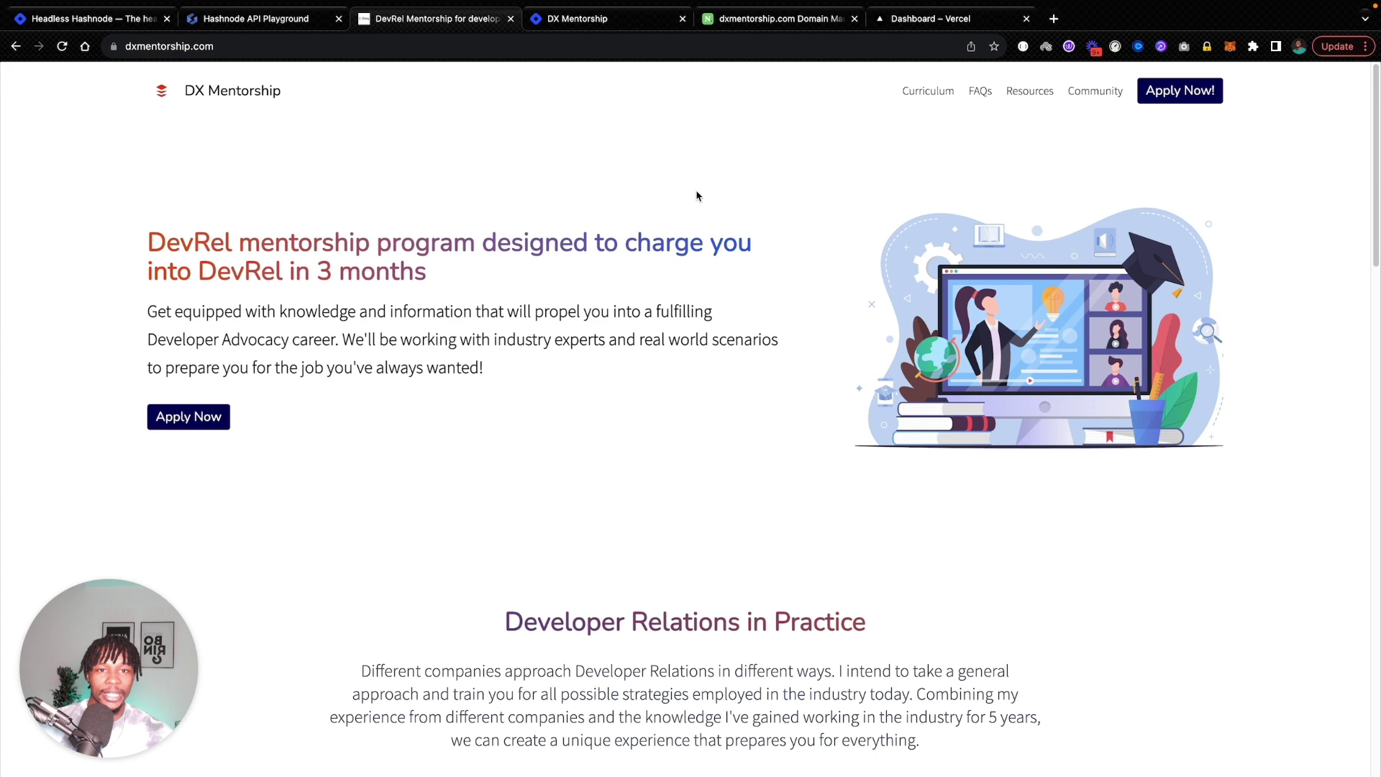
left_click(603, 19)
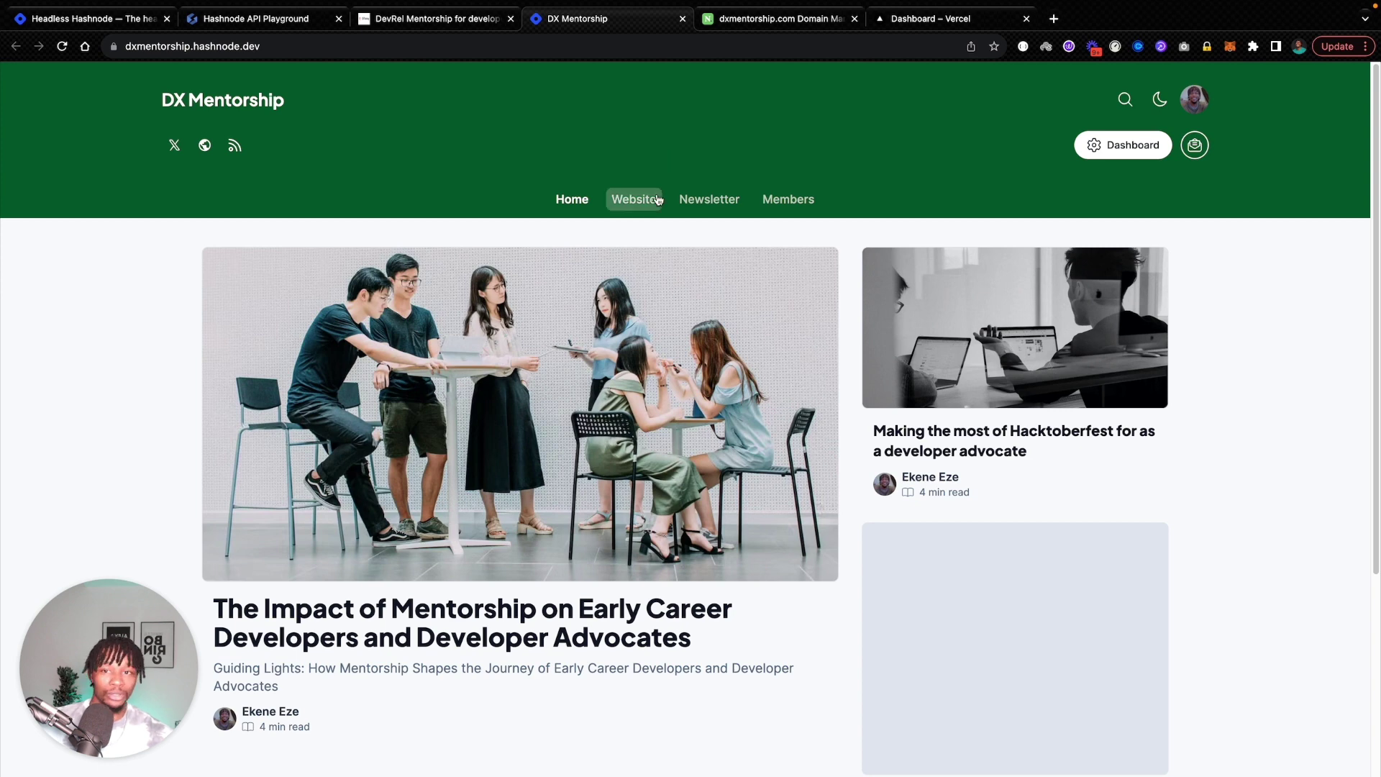
left_click(441, 25)
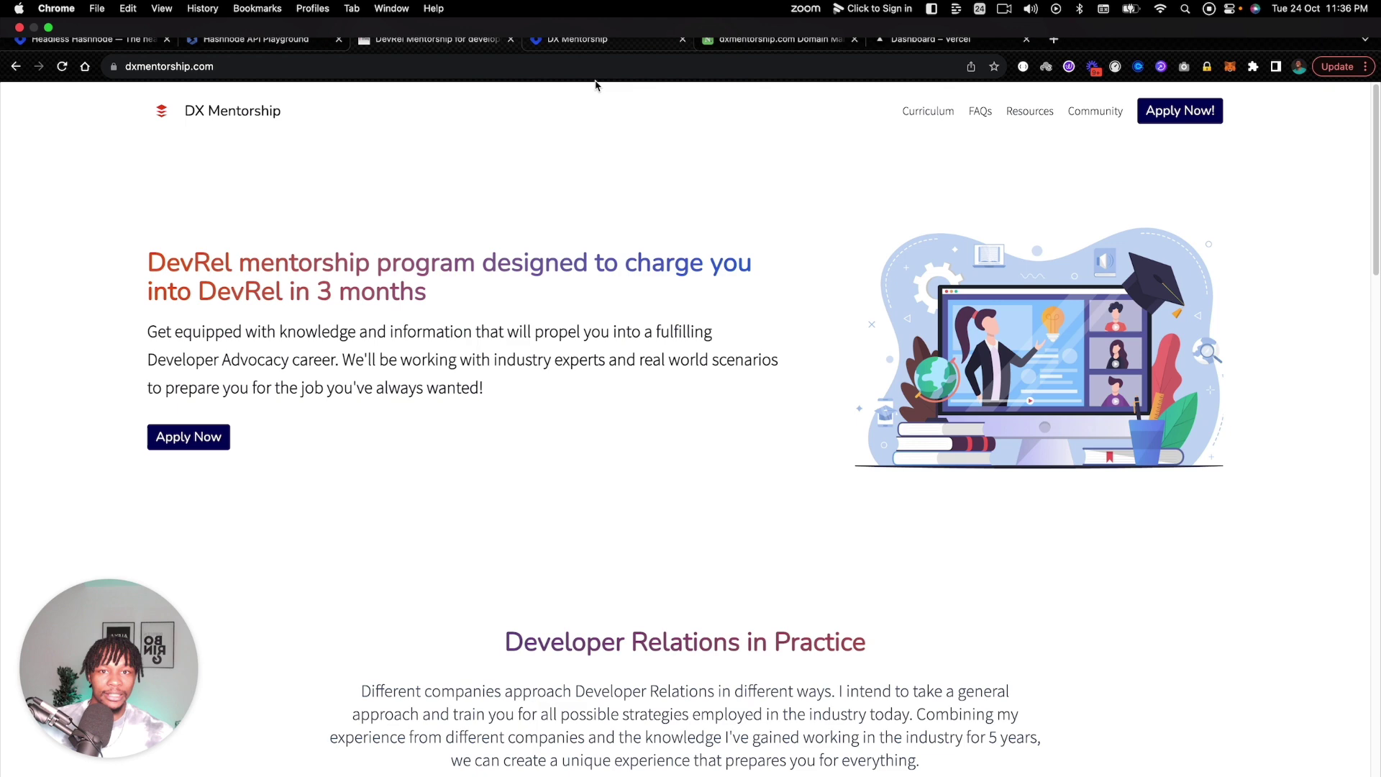
left_click(608, 24)
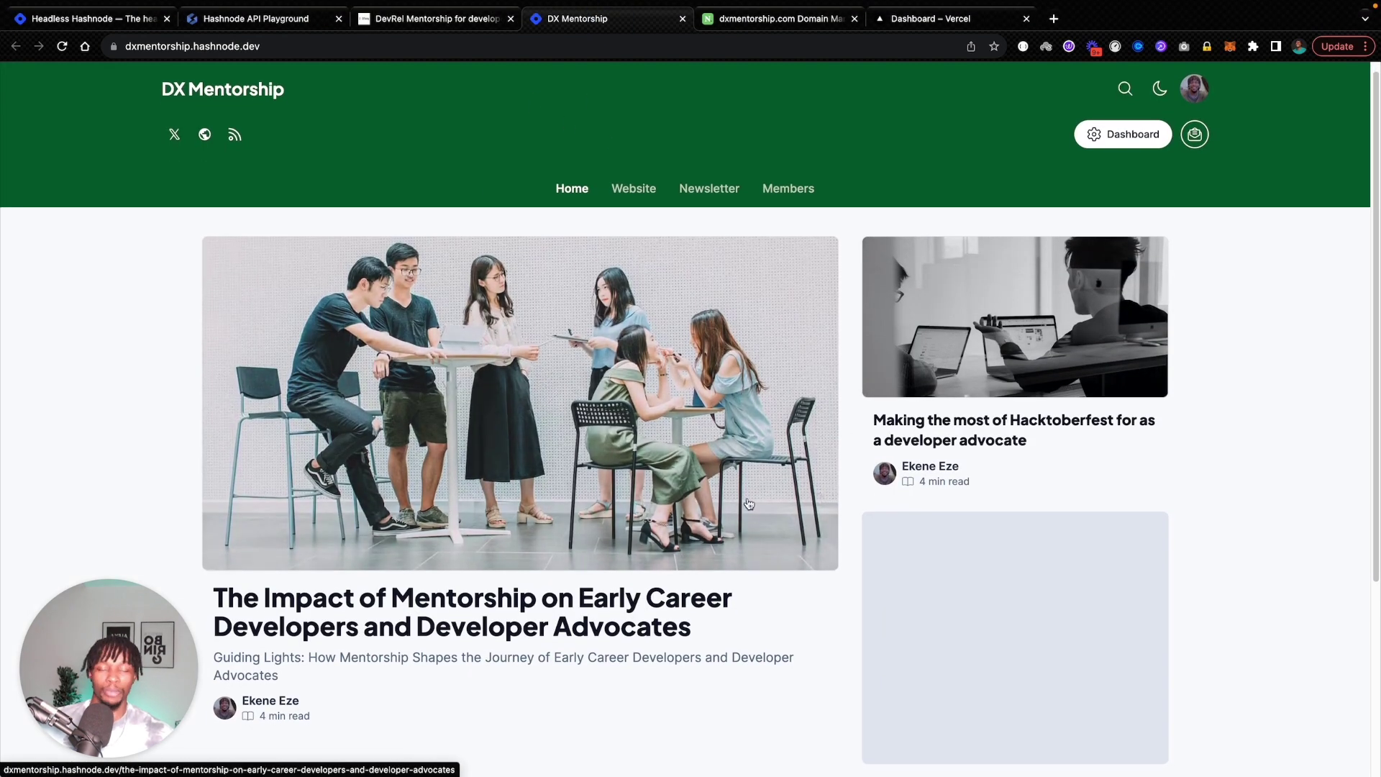
scroll(742, 500, "down", 1)
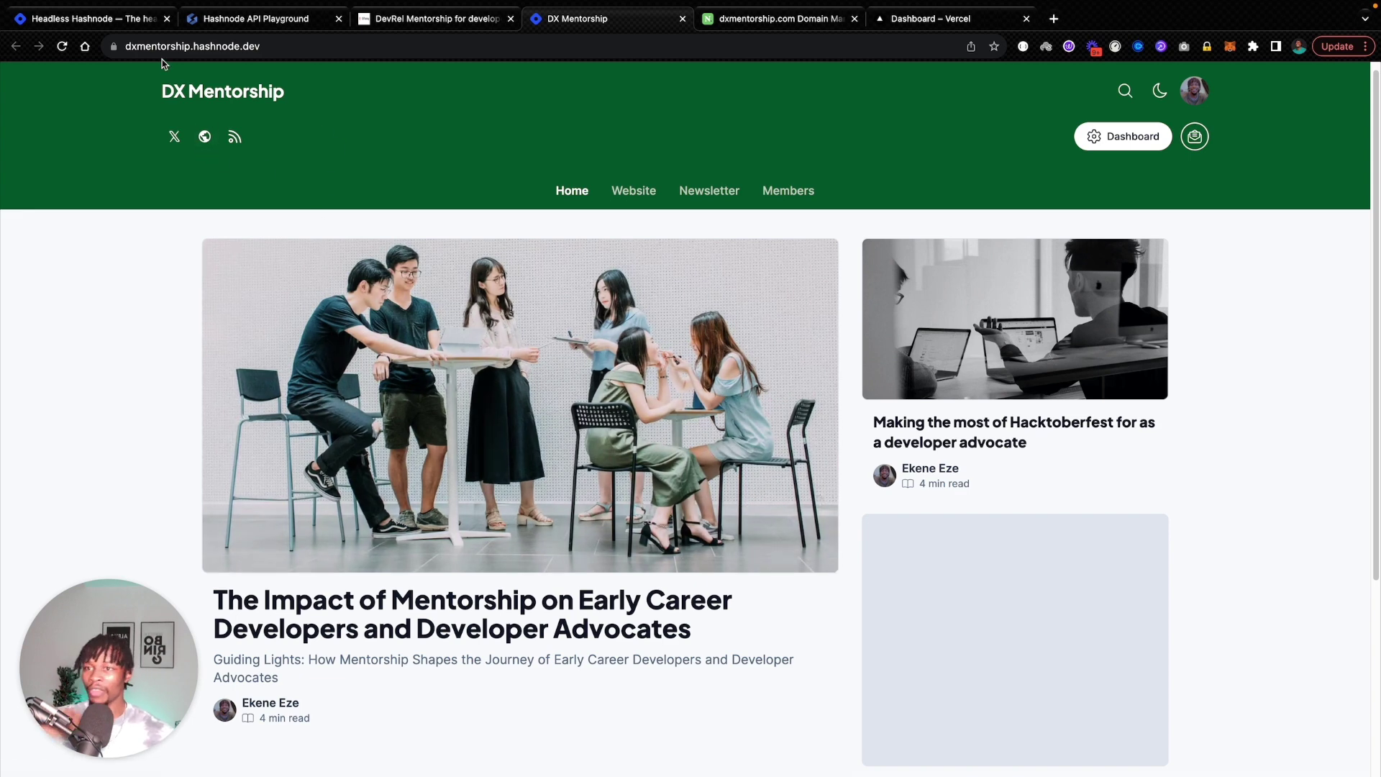
left_click(137, 19)
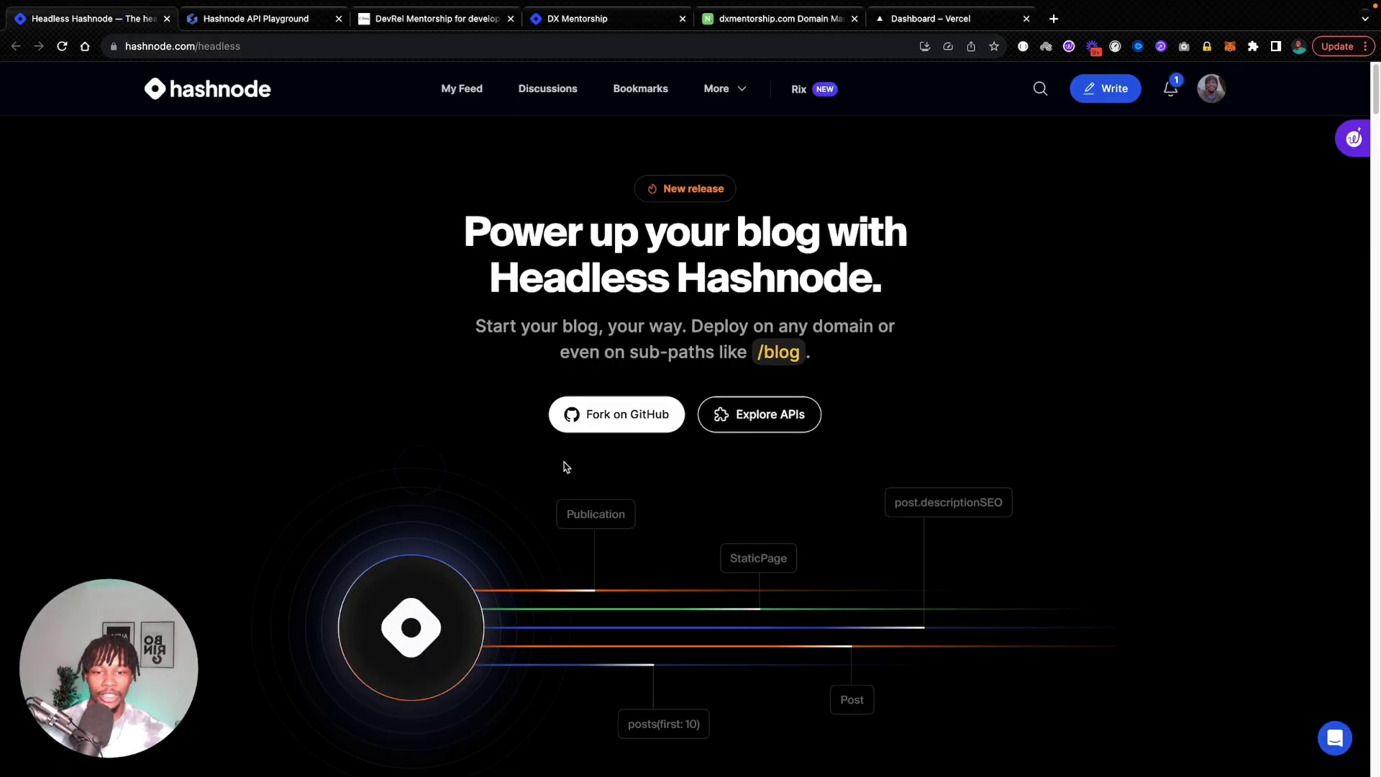
Step: Fork Hashnode/starter-kit as dxmblog, appending 'and TailwindCSS' to its description
left_click(607, 429)
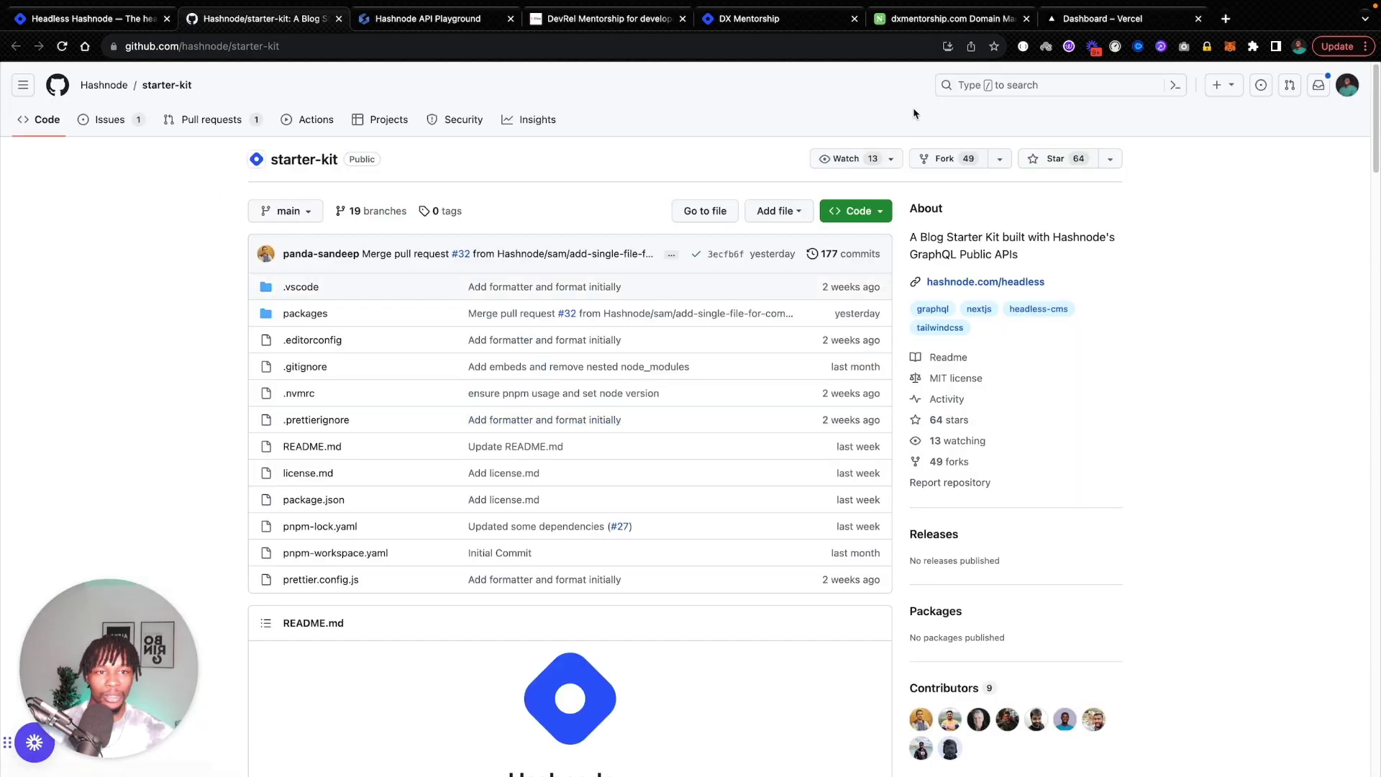
left_click(942, 159)
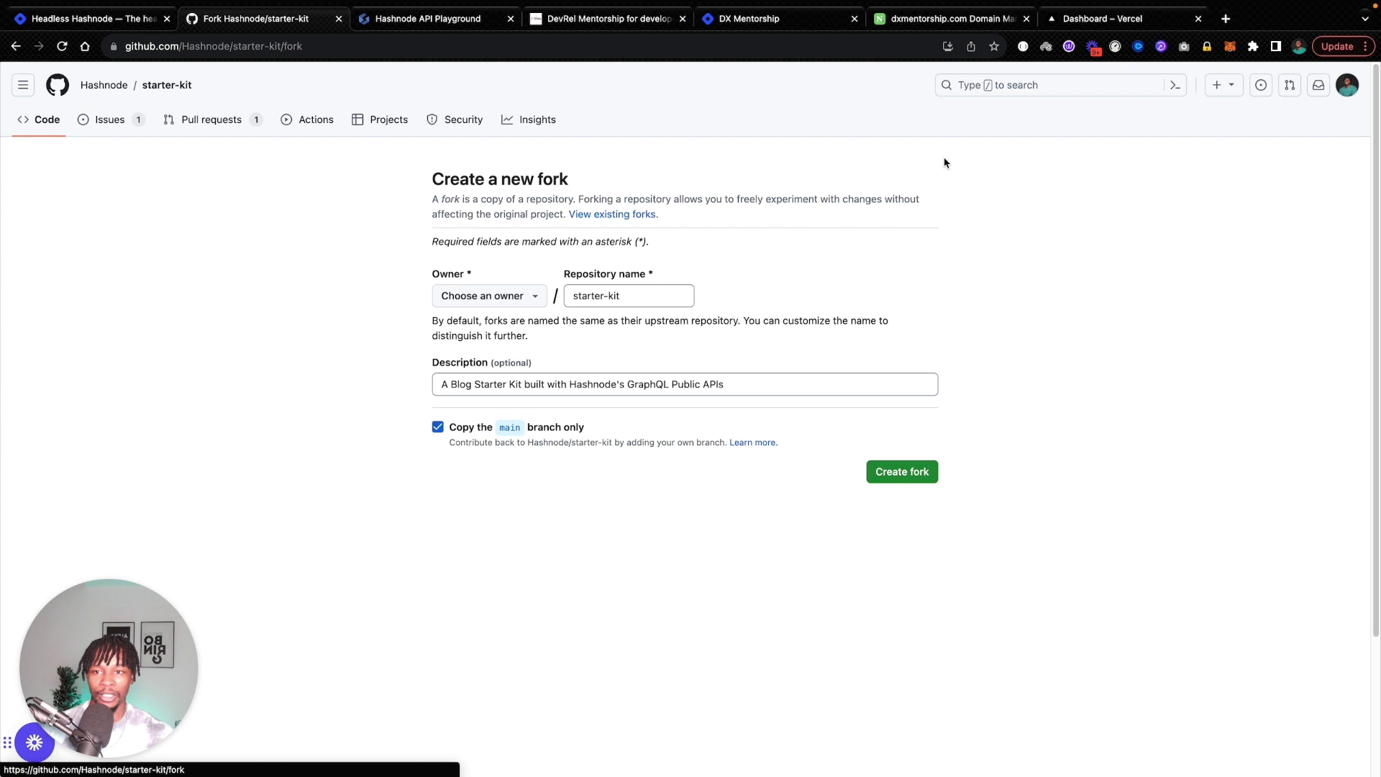
left_click(623, 295)
triple_click(618, 297)
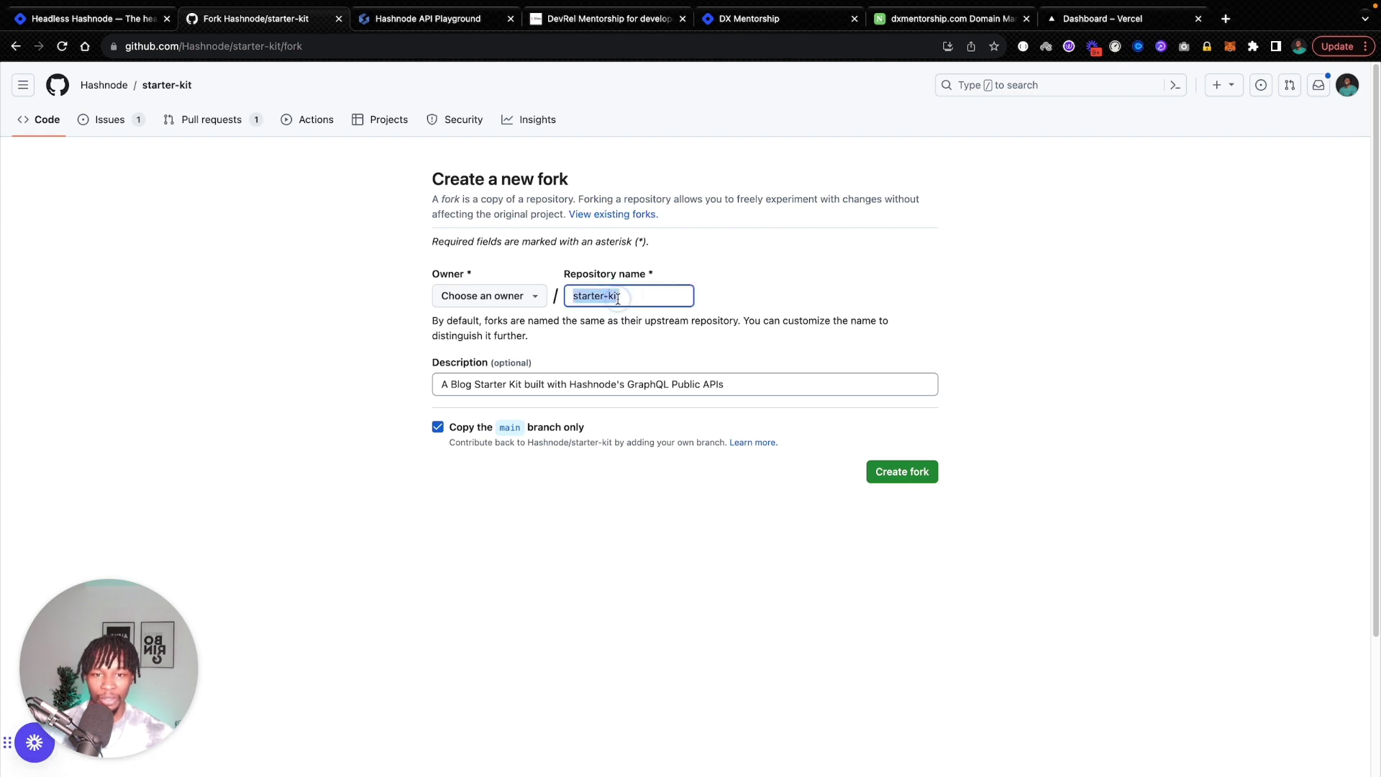
type("dxmblog")
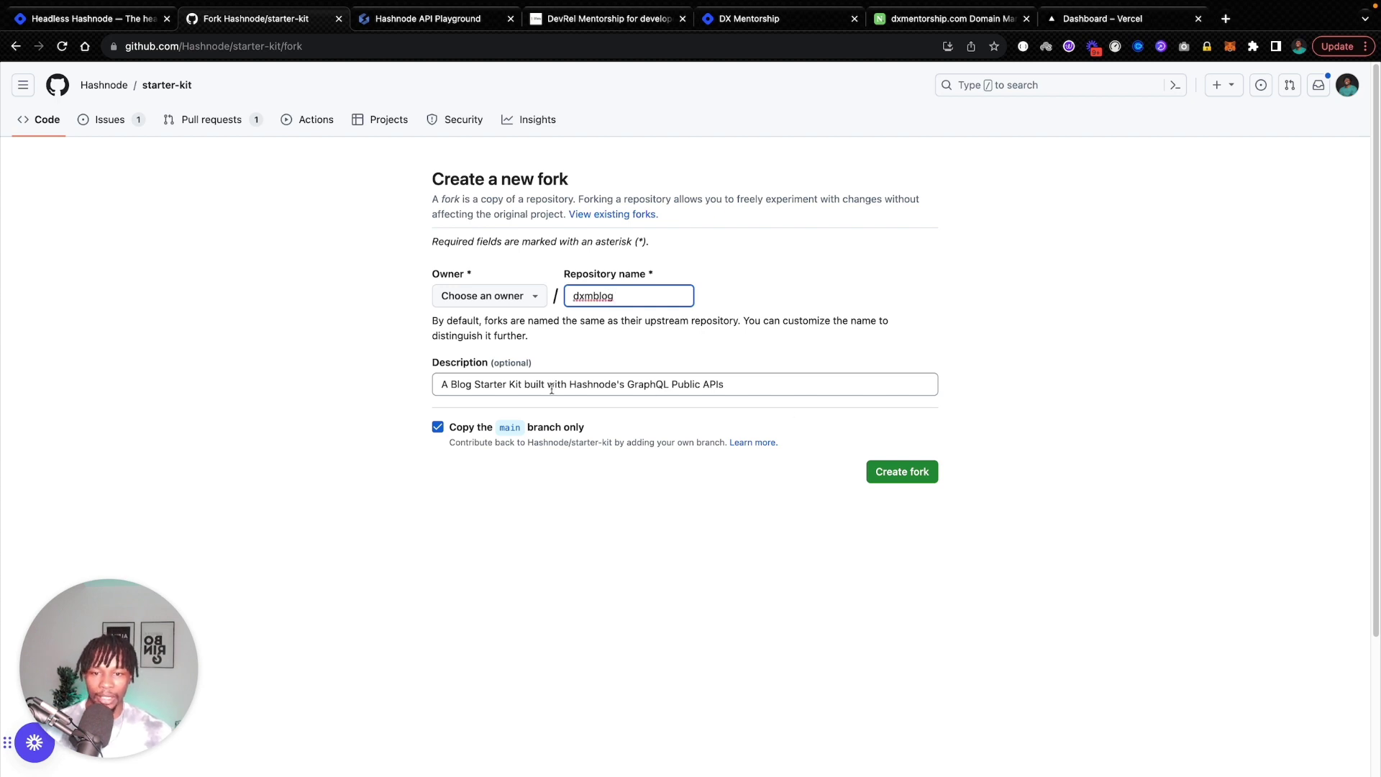
left_click(743, 386)
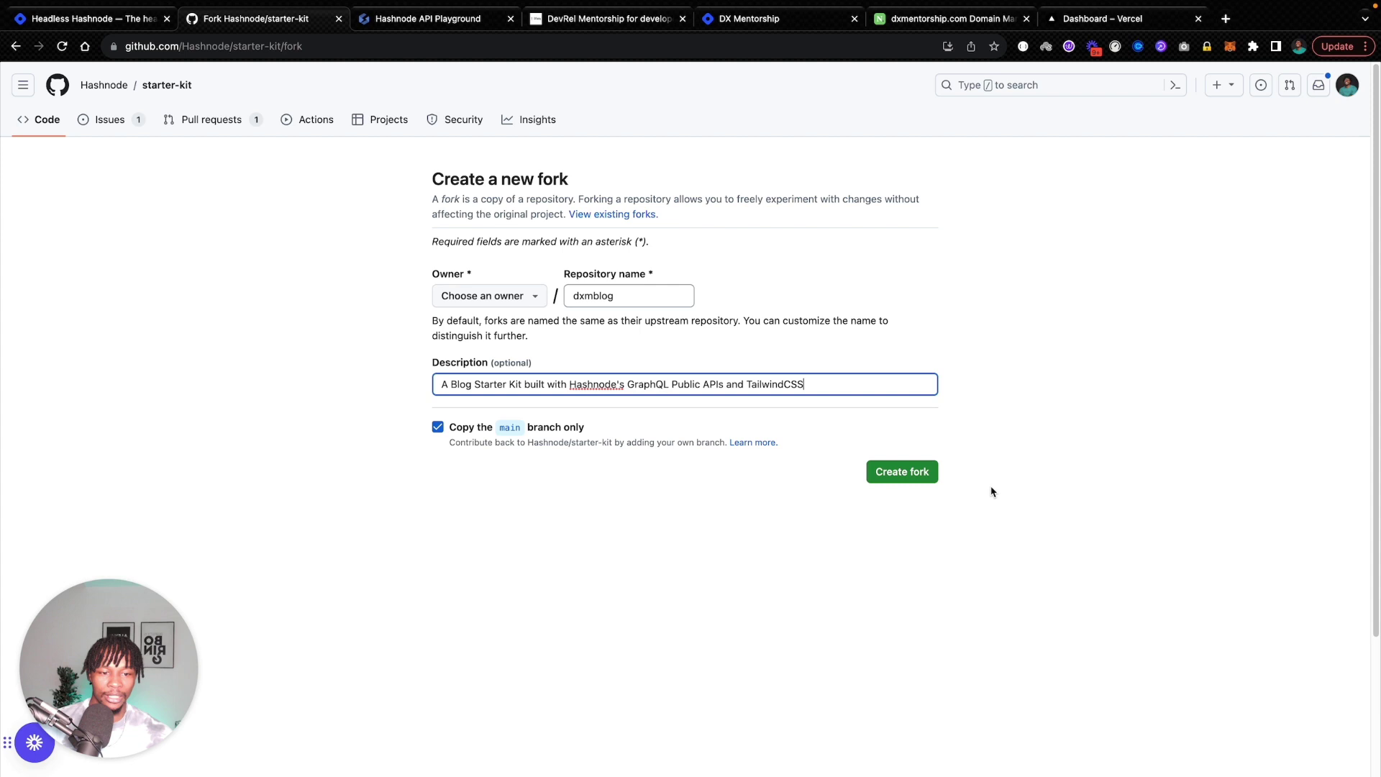
left_click(891, 539)
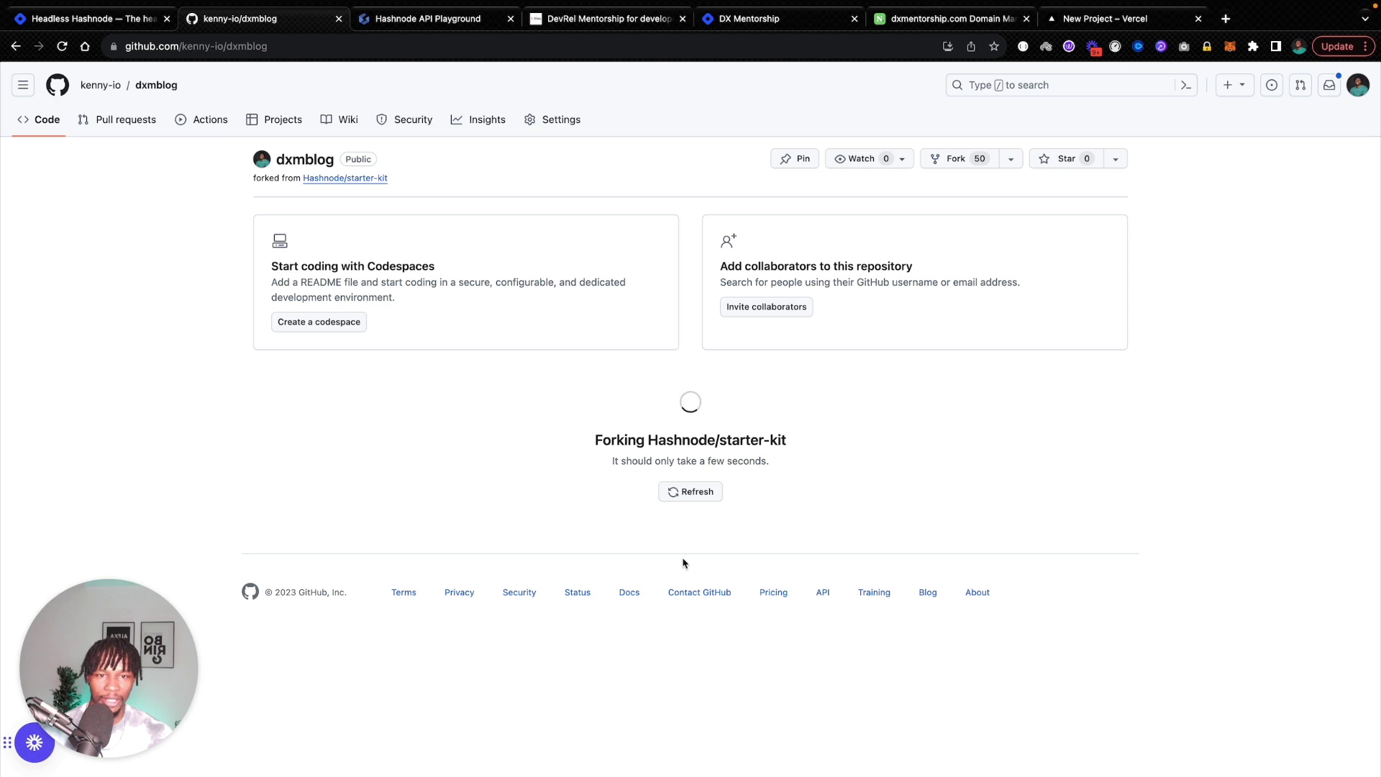
Step: Copy the three environment variable lines from packages/blog-starter-kit/themes/enterprise/.env.example in dxmblog
left_click(1199, 20)
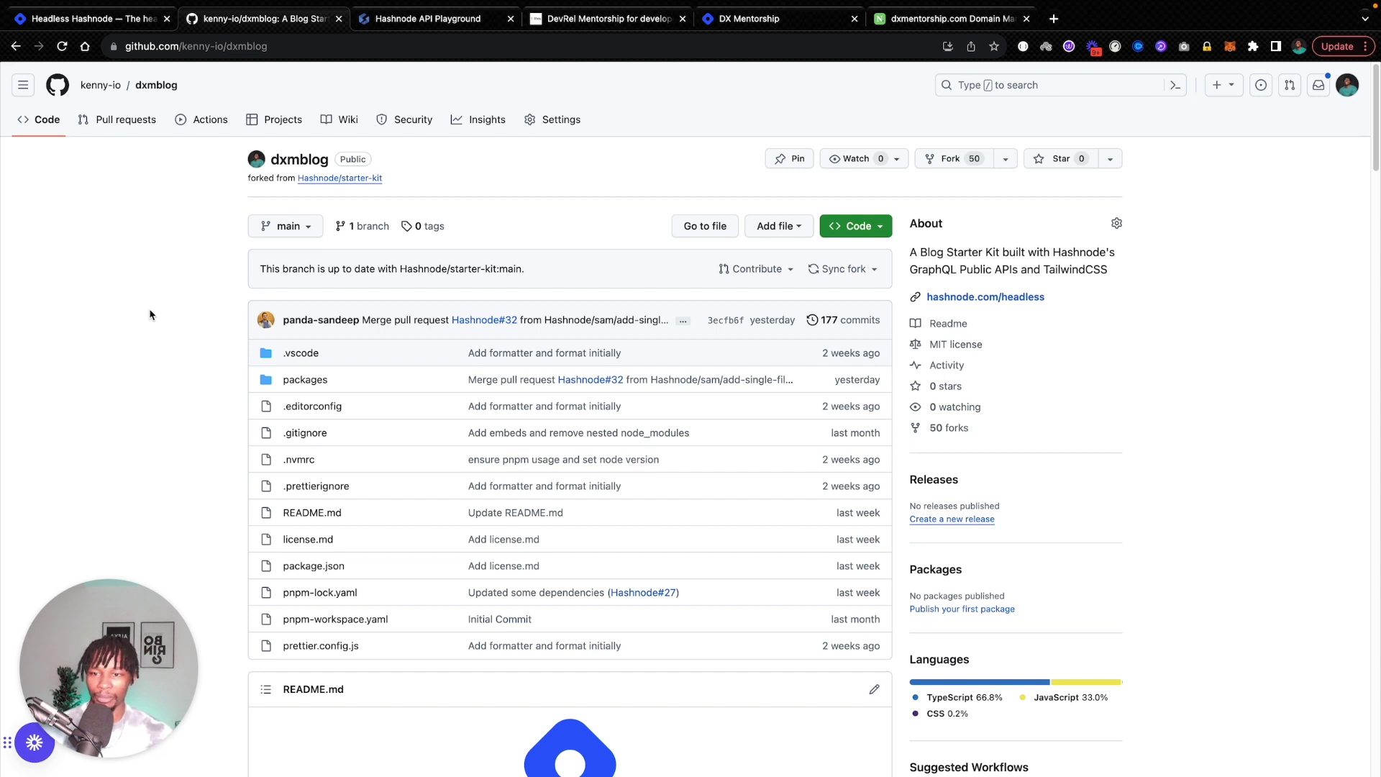
left_click(321, 381)
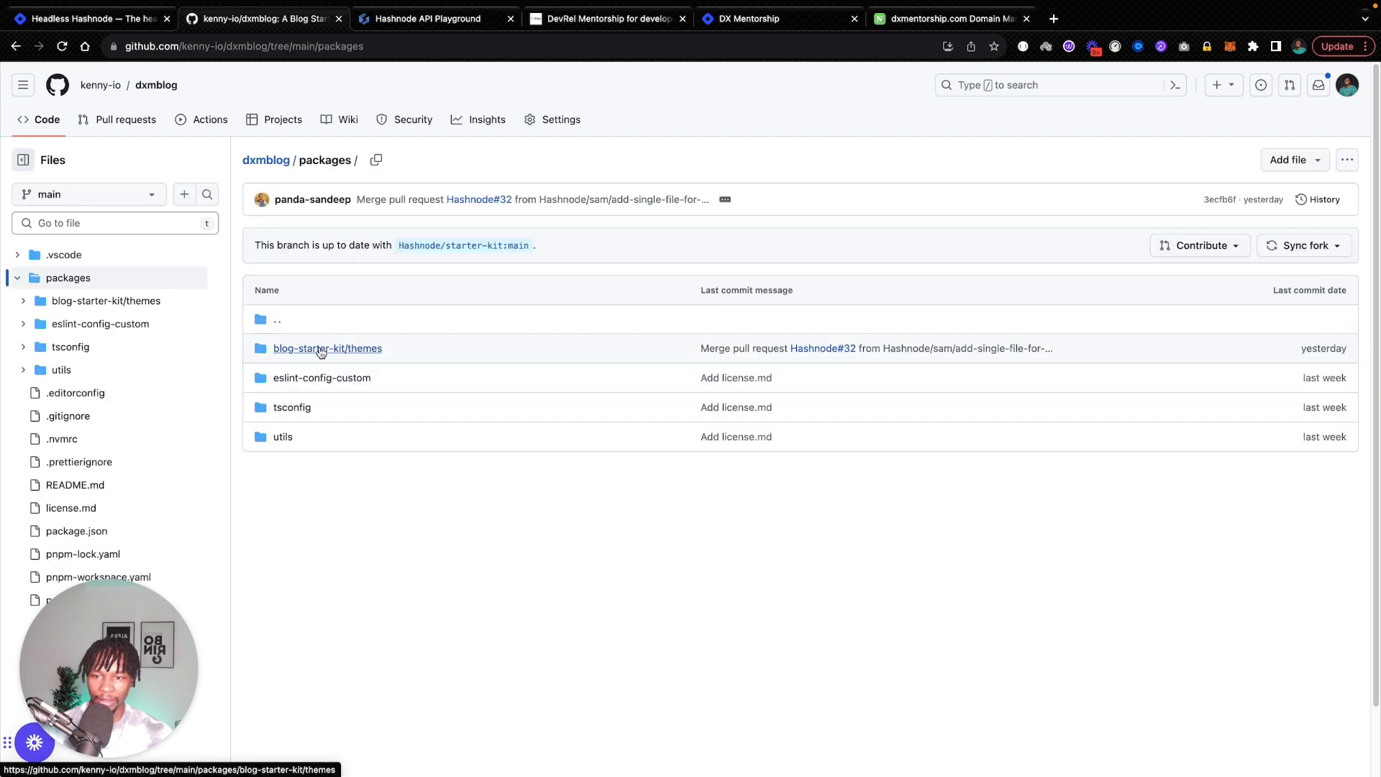
left_click(321, 348)
left_click(284, 349)
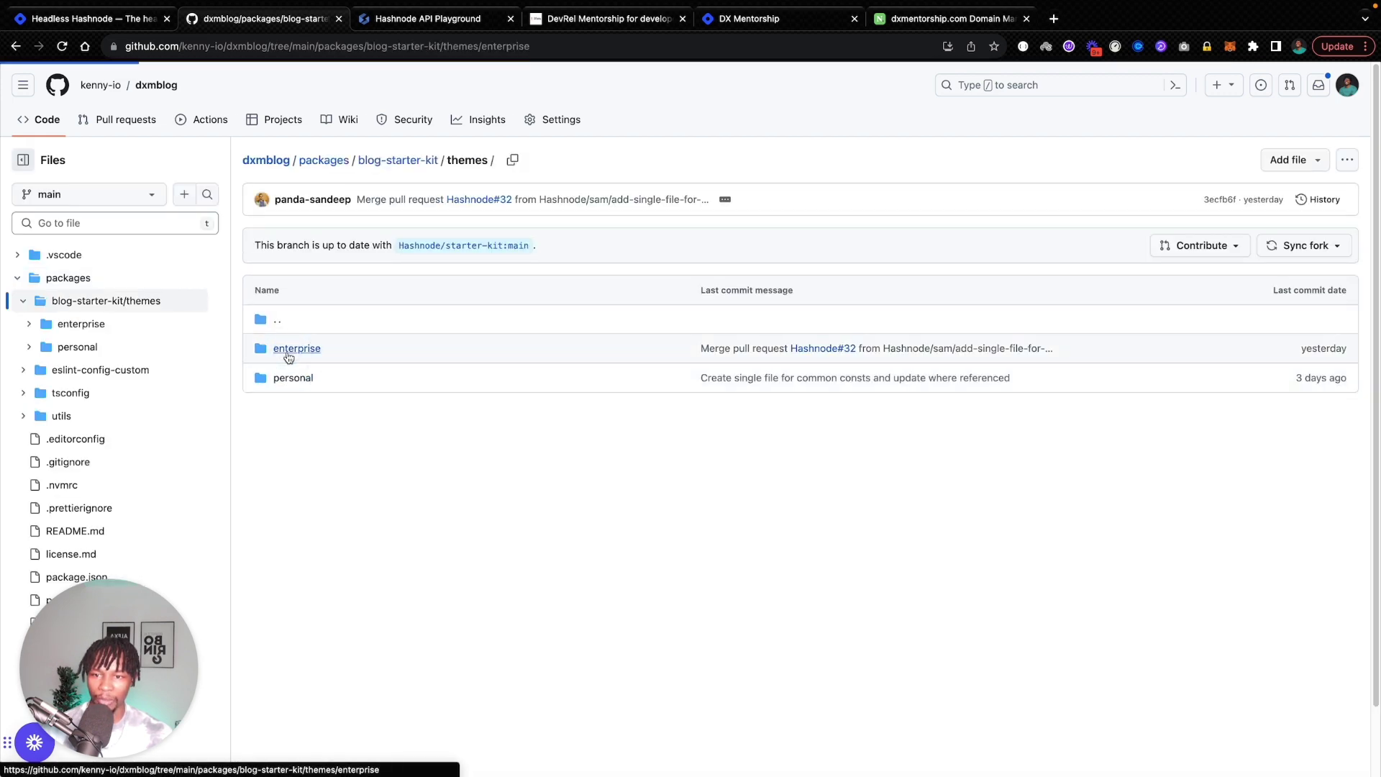
scroll(344, 395, "down", 3)
scroll(353, 407, "down", 2)
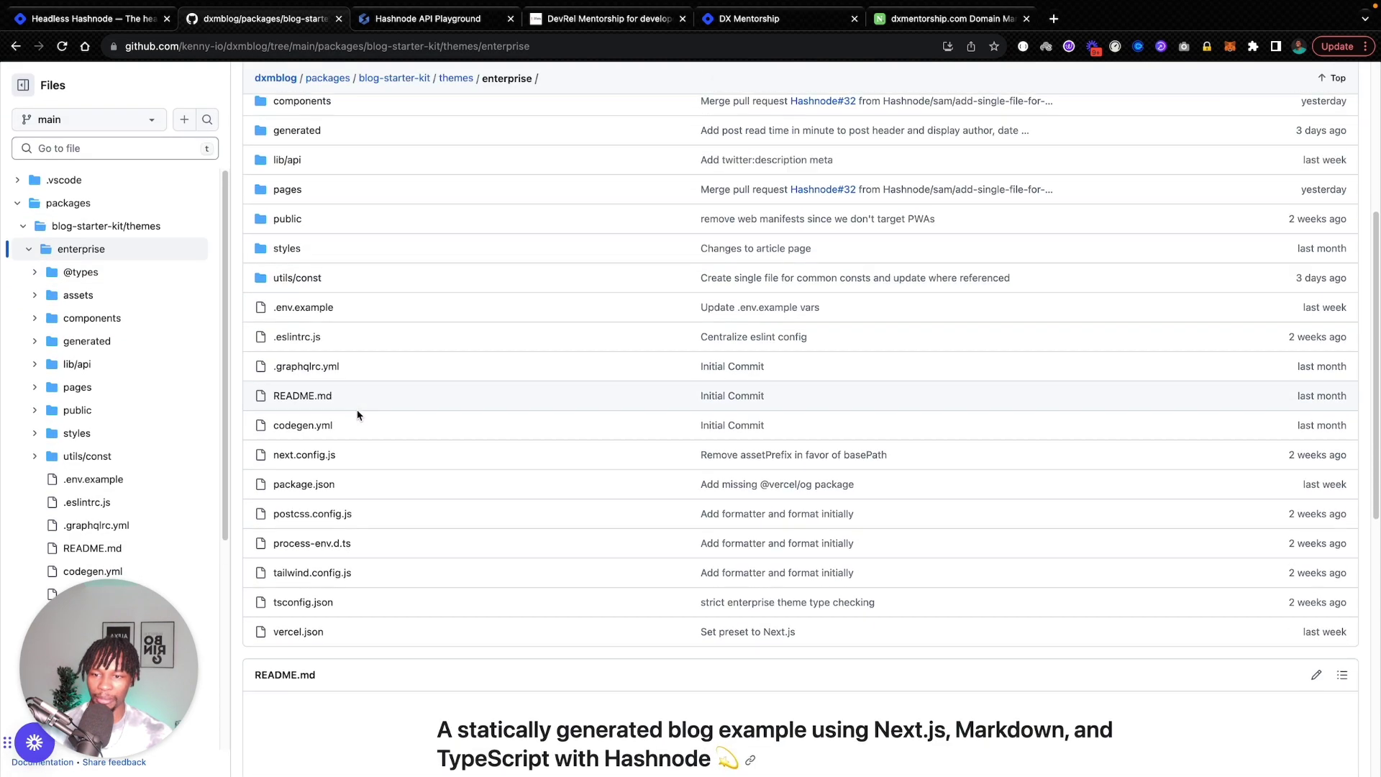
left_click(322, 315)
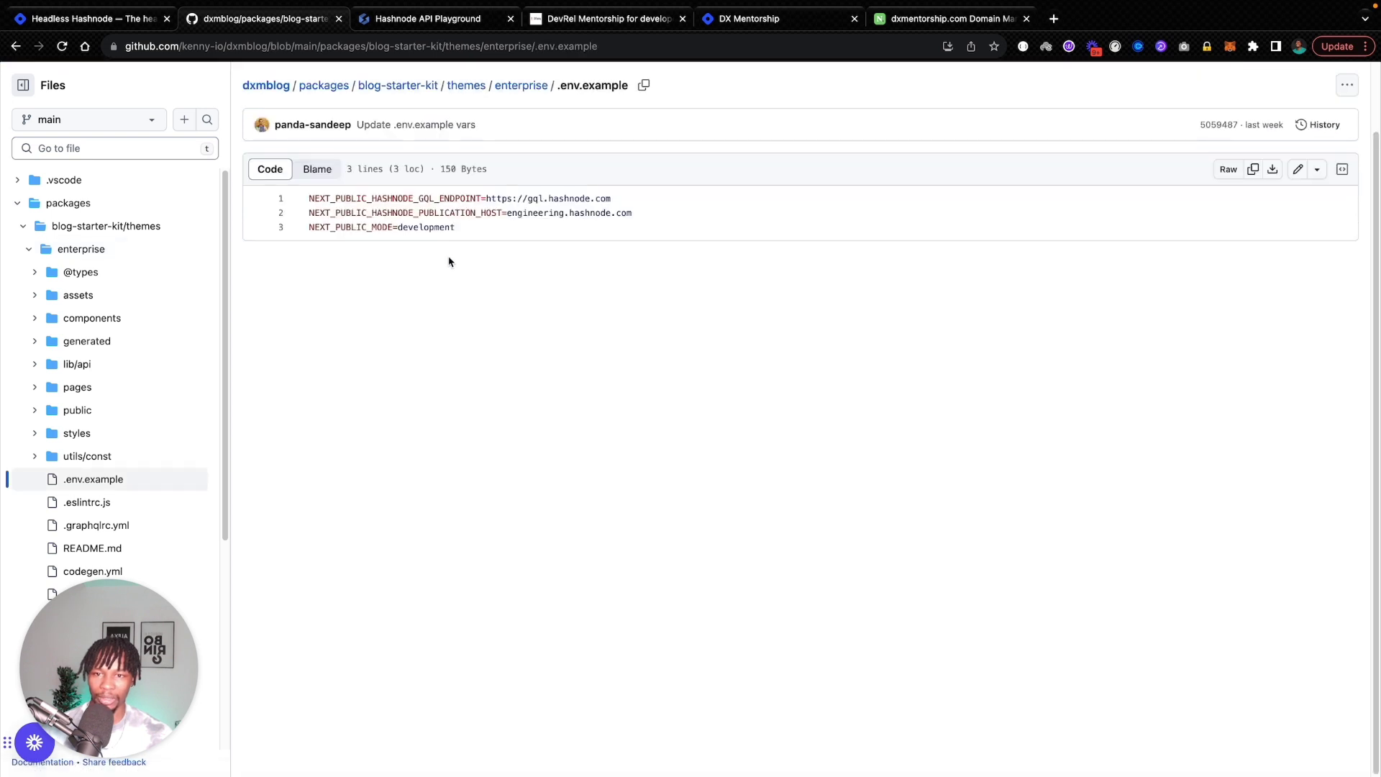
left_click_drag(459, 226, 306, 197)
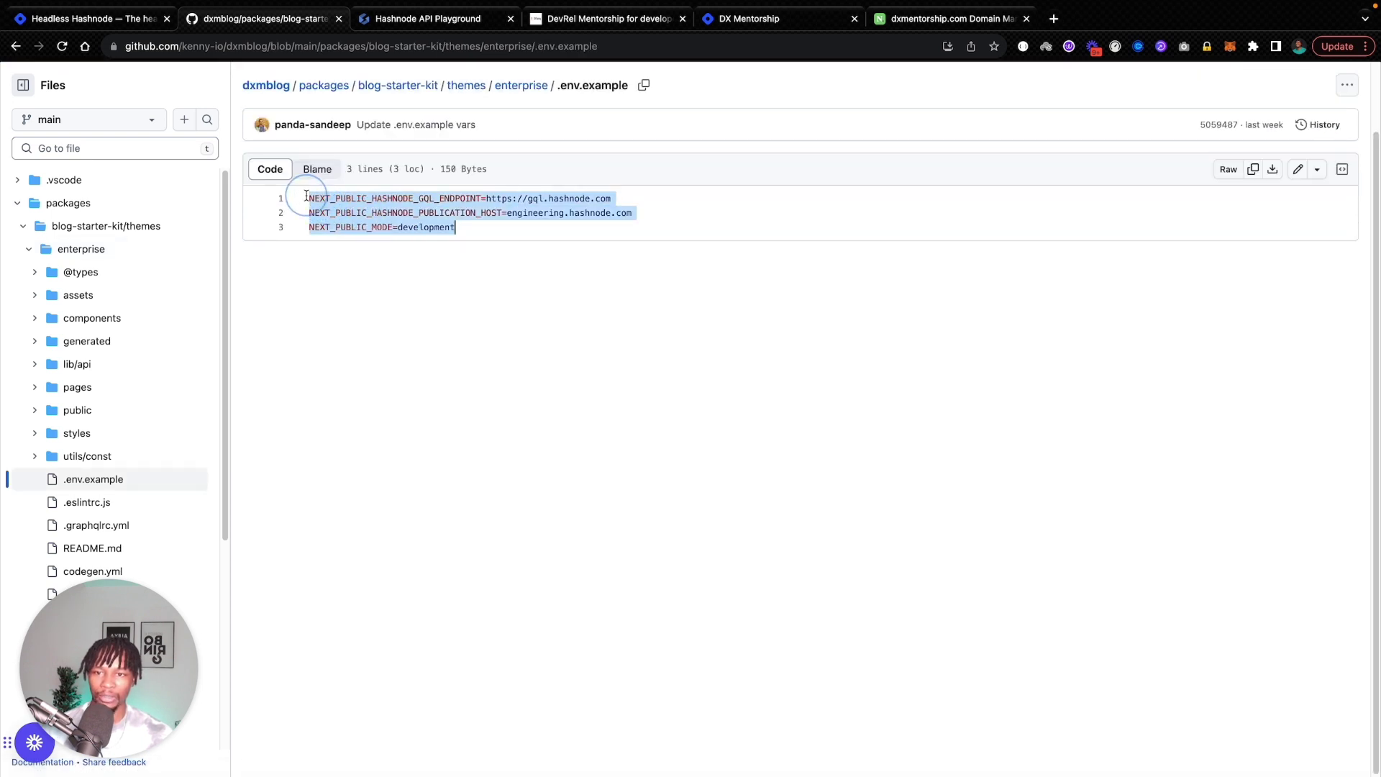
key("super+c")
left_click(527, 374)
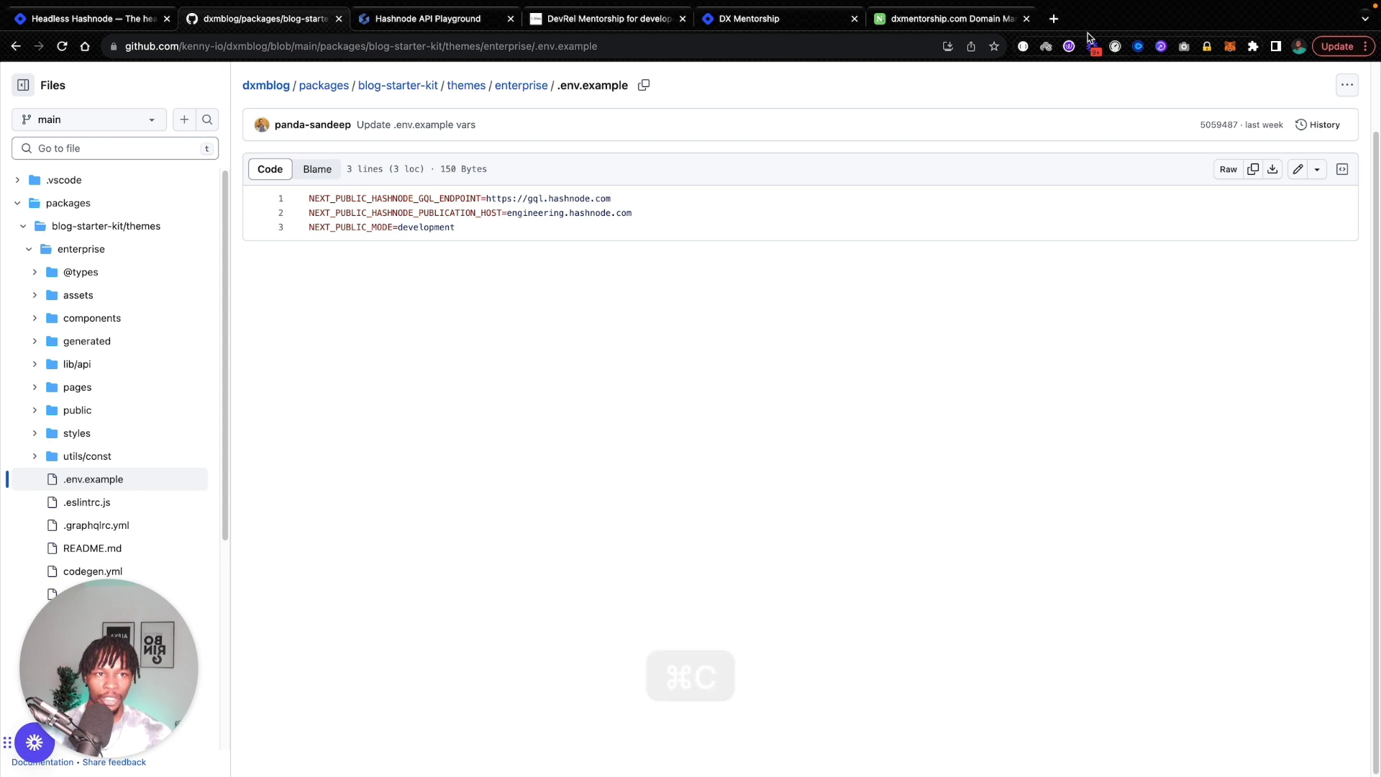
Step: Start a new Vercel project that imports the dxmblog repository
left_click(1054, 19)
type("ver")
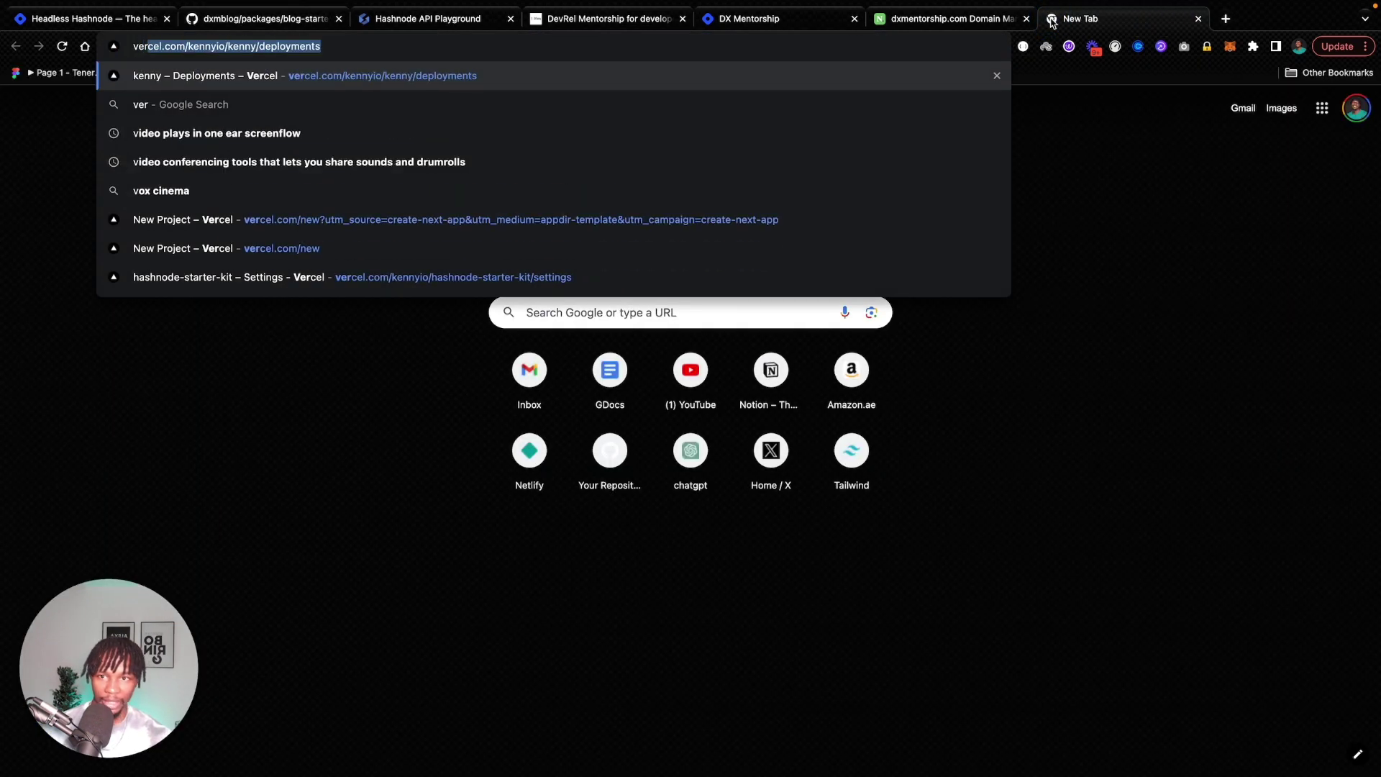
key("Return")
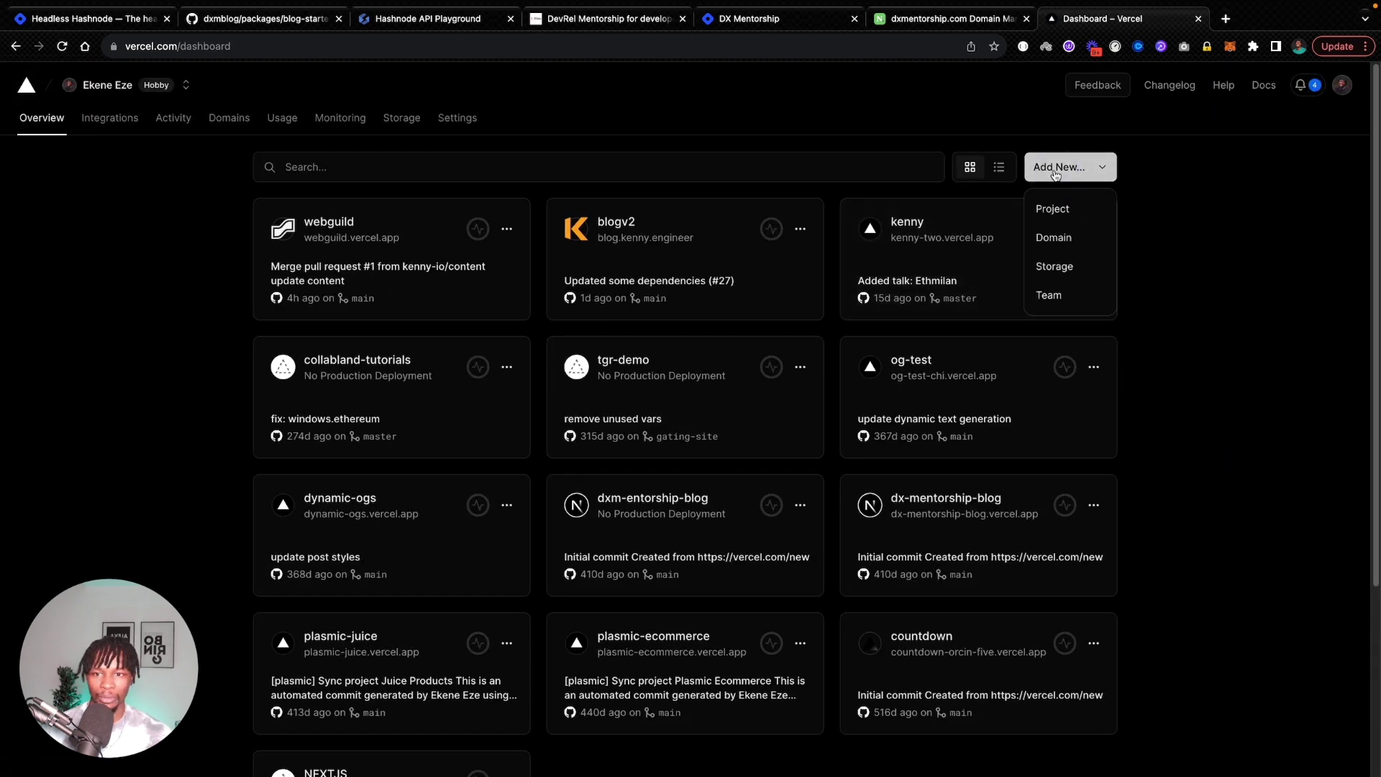
left_click(1066, 211)
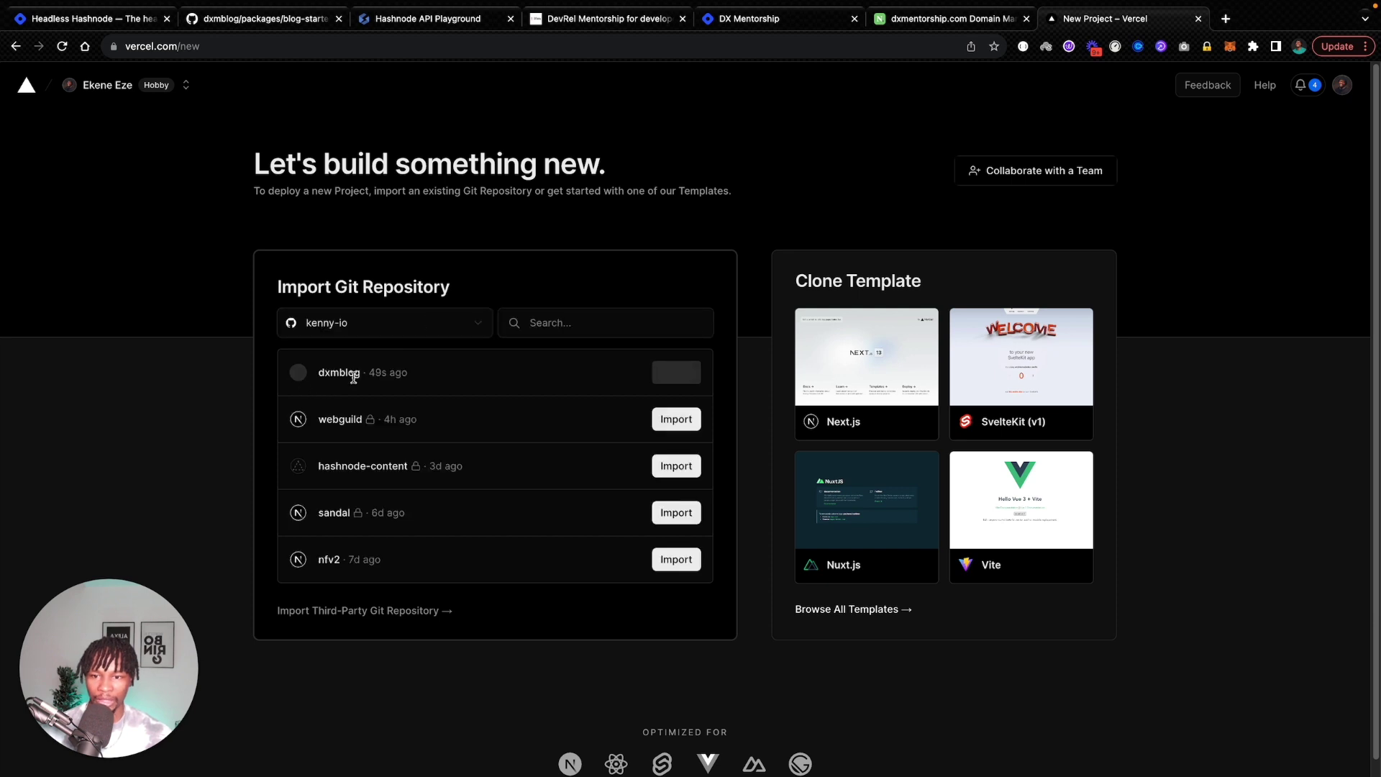
left_click(675, 372)
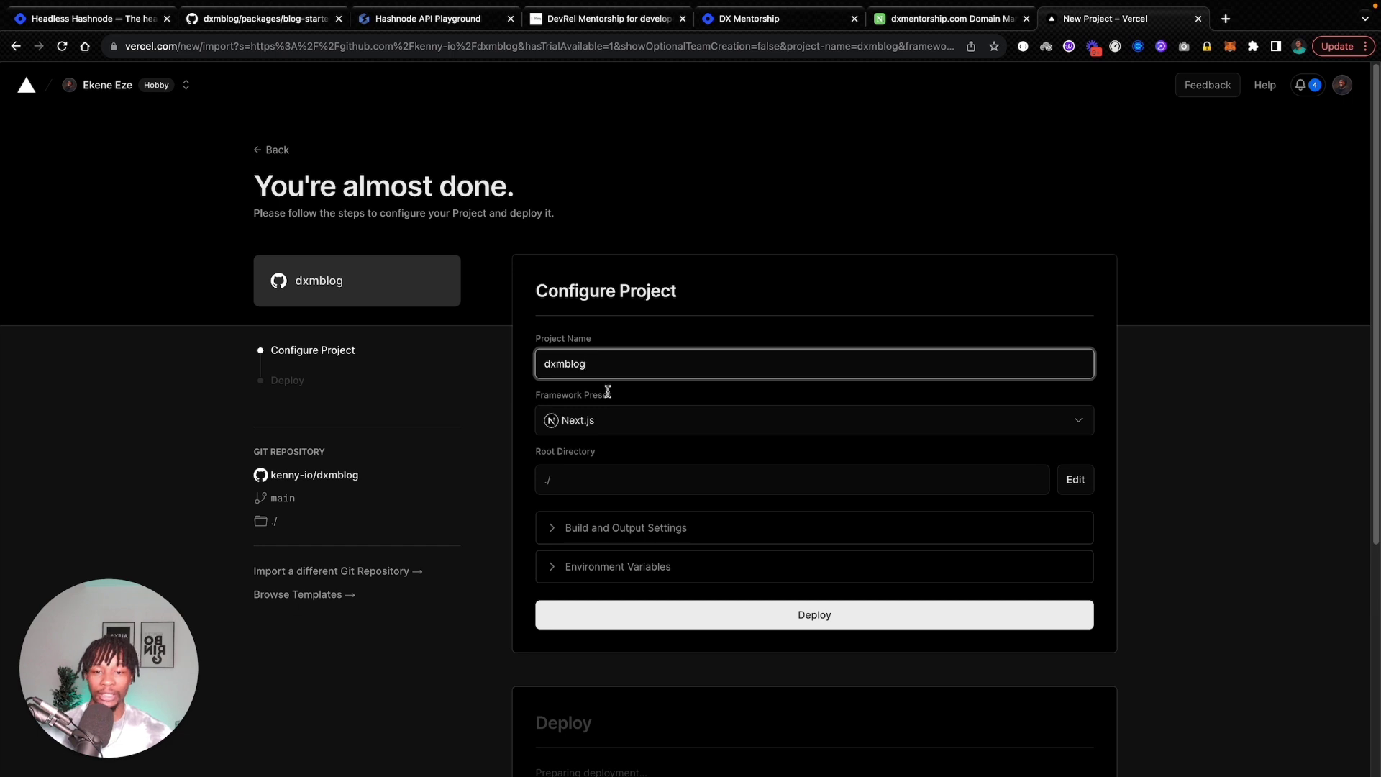
Step: Set the project's root directory to packages/blog-starter-kit/themes/enterprise
left_click(589, 481)
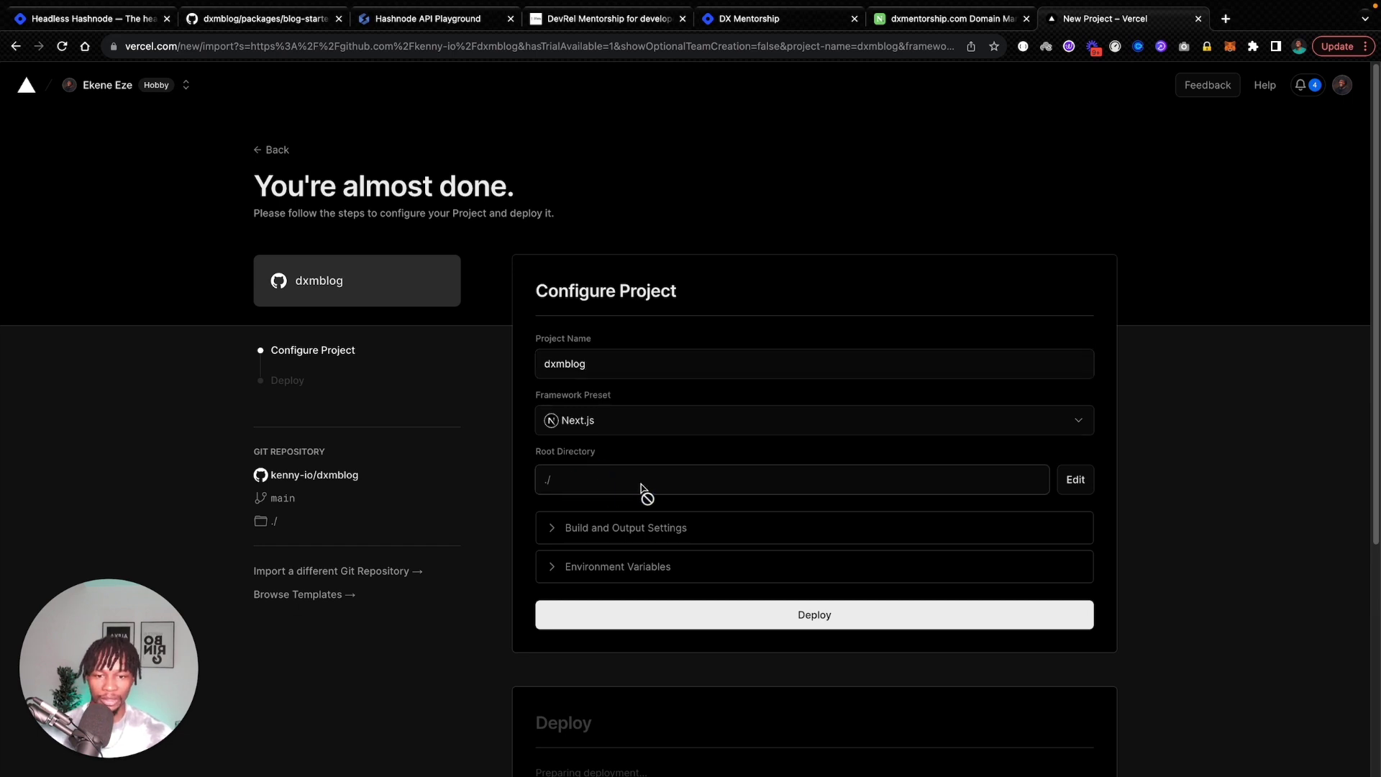
left_click(604, 482)
left_click(1076, 479)
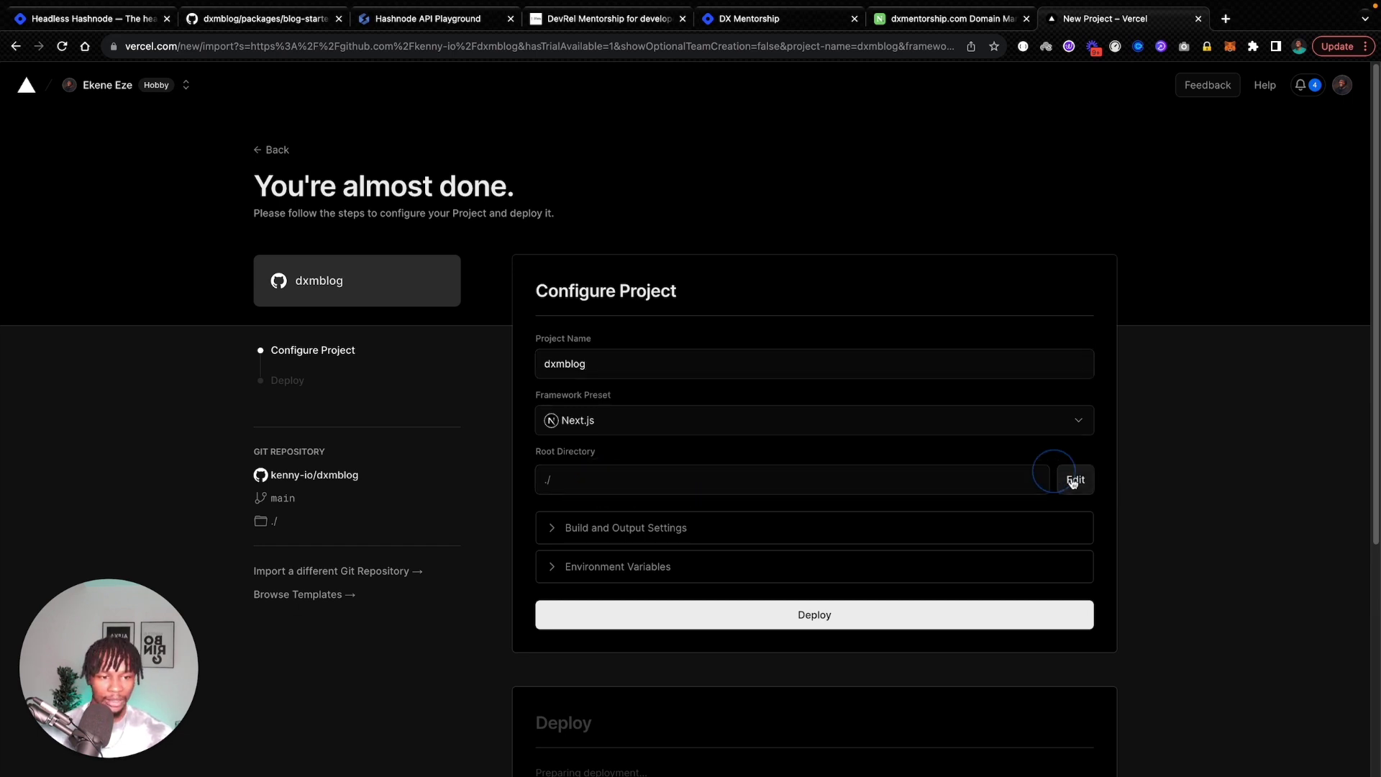
left_click(621, 426)
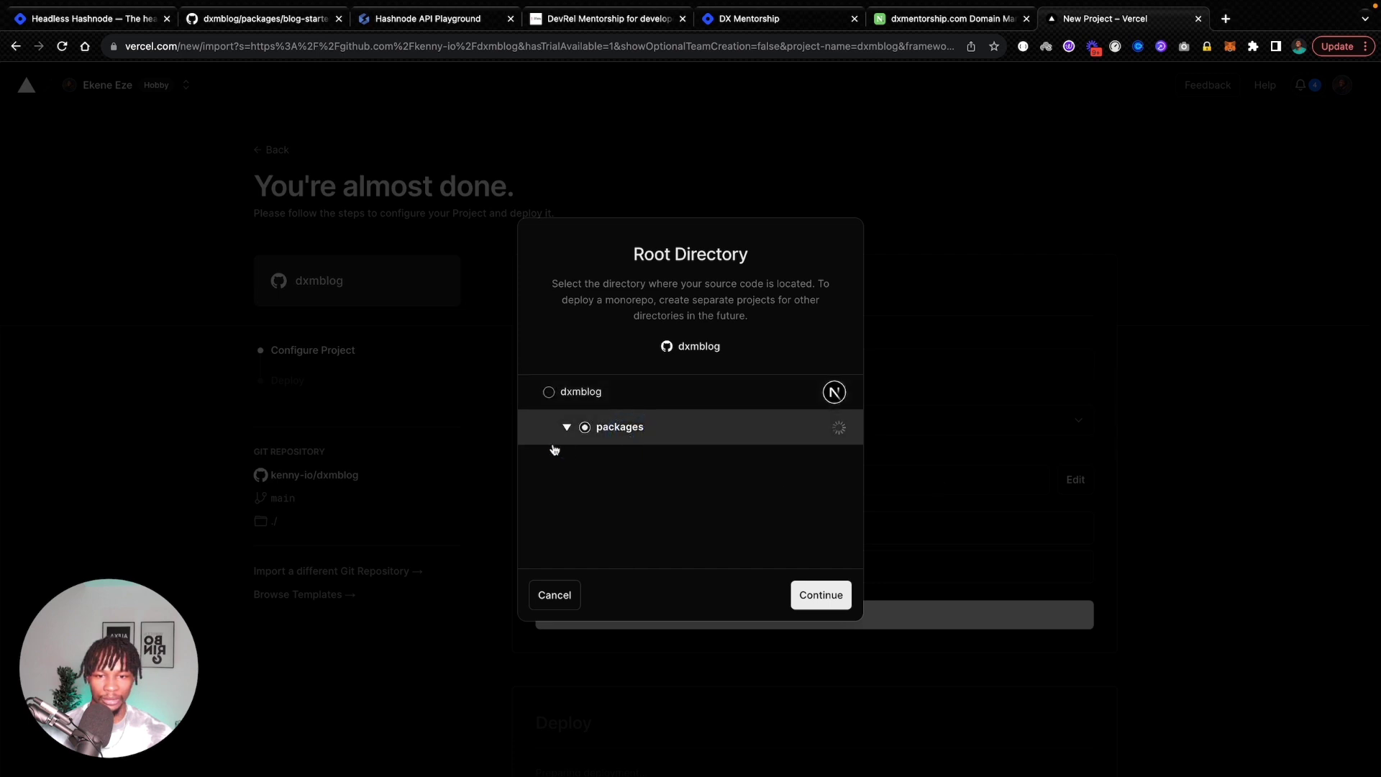
scroll(648, 495, "down", 1)
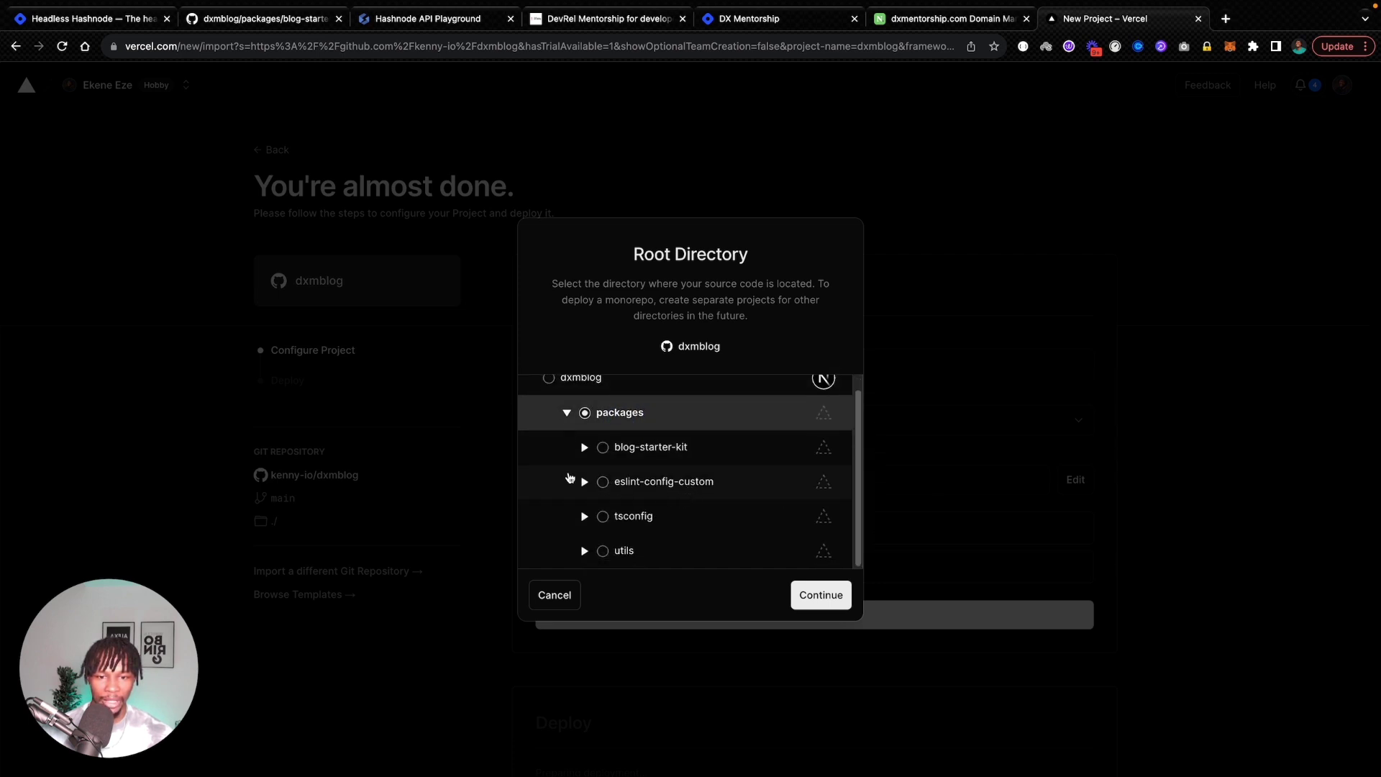
left_click(597, 450)
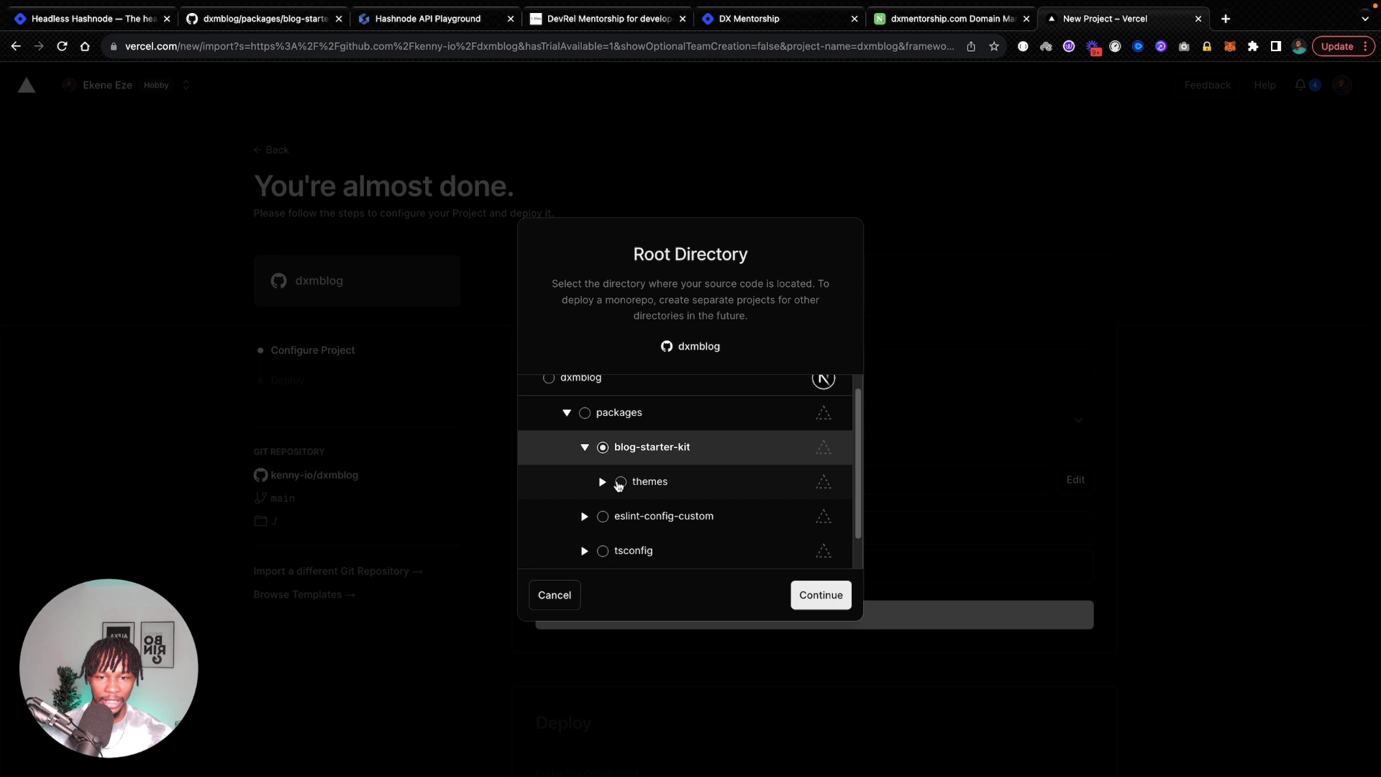
left_click(609, 487)
scroll(697, 485, "down", 3)
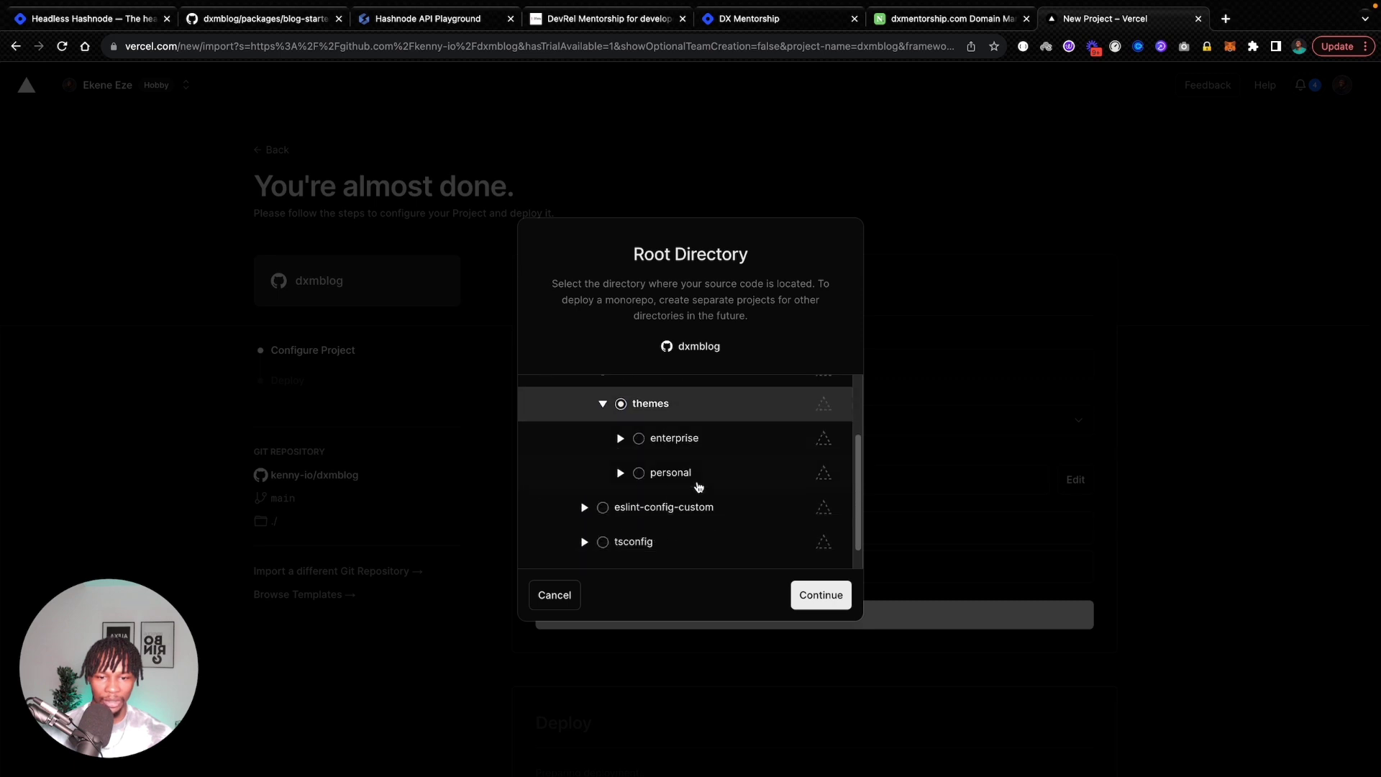
left_click(658, 411)
left_click(824, 594)
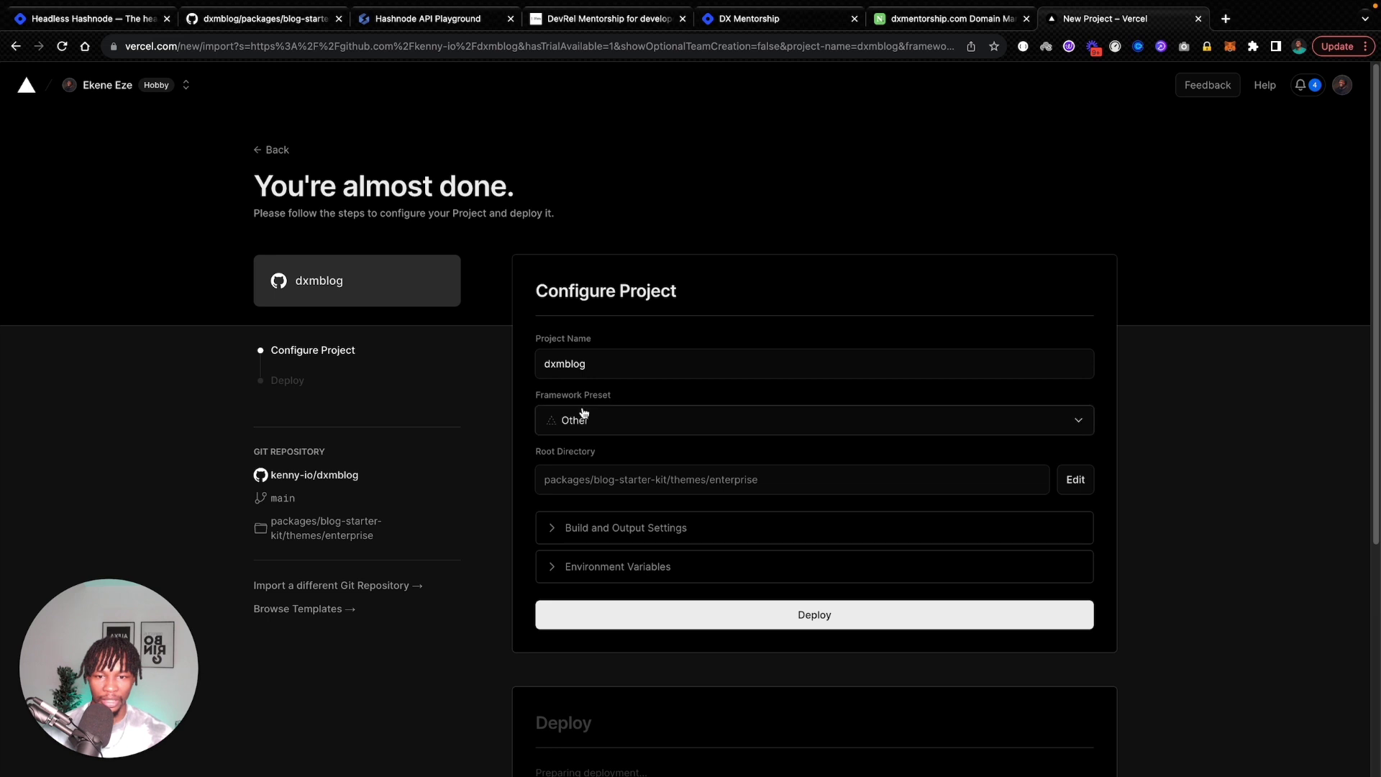
Step: Choose Next.js as the framework preset
left_click(606, 425)
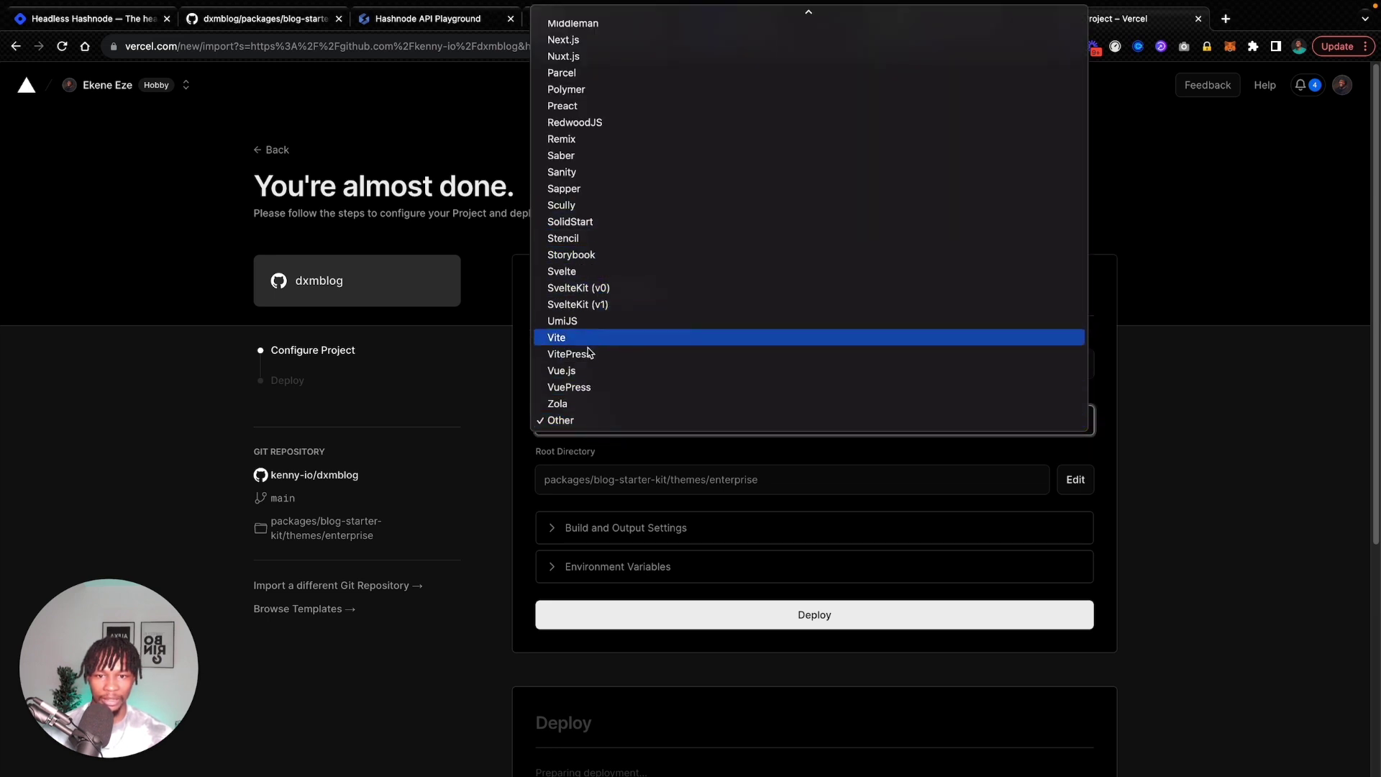
left_click(576, 41)
scroll(647, 478, "down", 2)
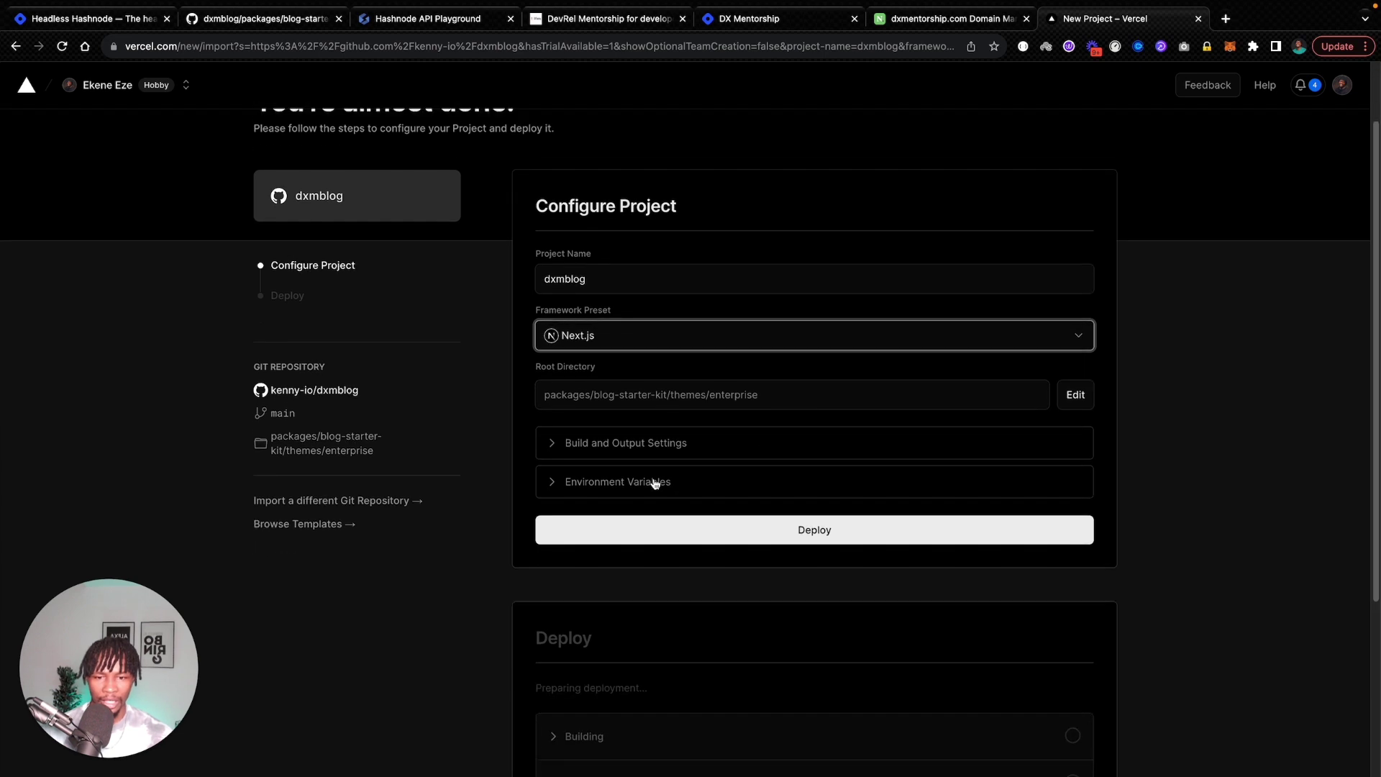
Step: Paste the three sample environment variables into Vercel and begin replacing the publication host
left_click(617, 482)
left_click(601, 536)
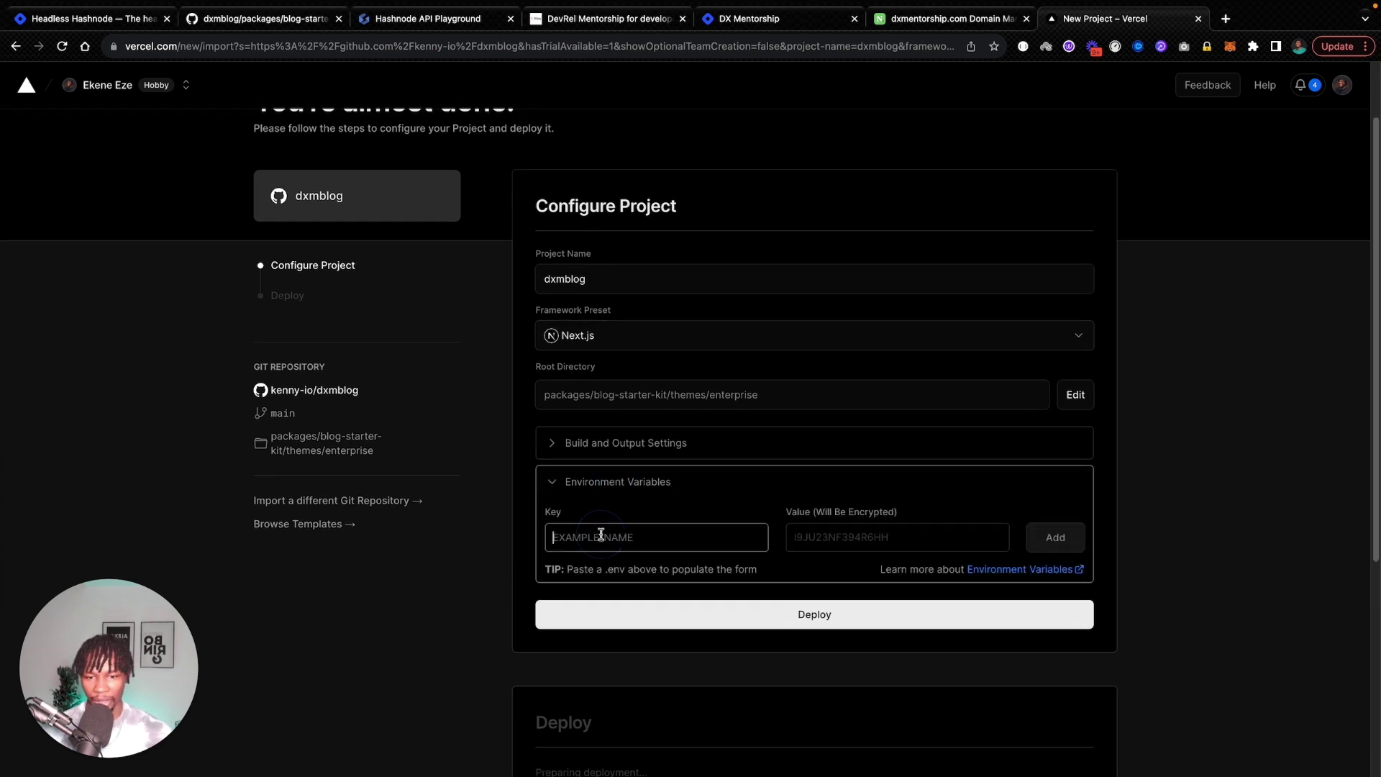
type("NEXT_PUBLIC_HASHNODE_GQL_ENDPOINT=https://gql.hashnode.com NEXT_PUBLIC_HASHNODE_PUBLICATION_HOST=engineering.hashnode.com NEXT_PUBLIC_MODE=development")
scroll(884, 405, "down", 4)
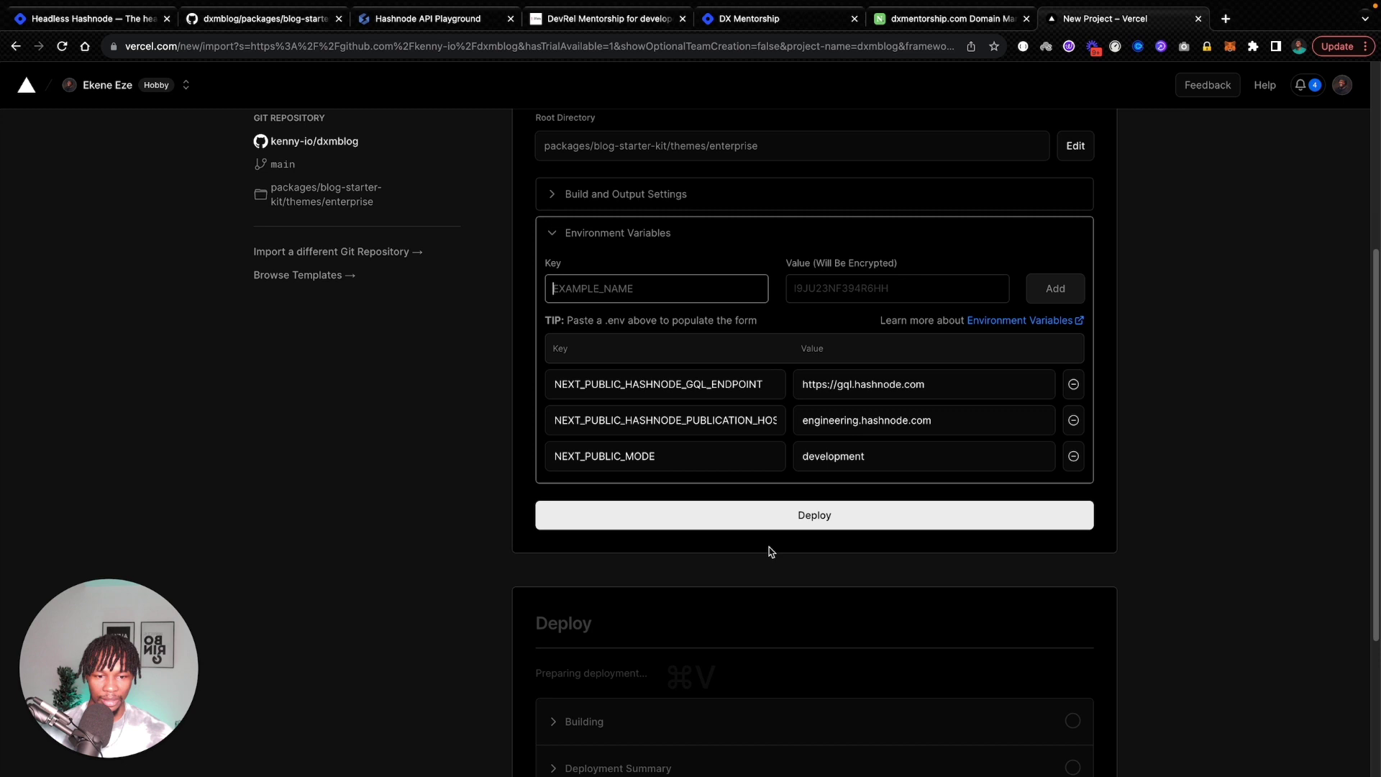
left_click(928, 385)
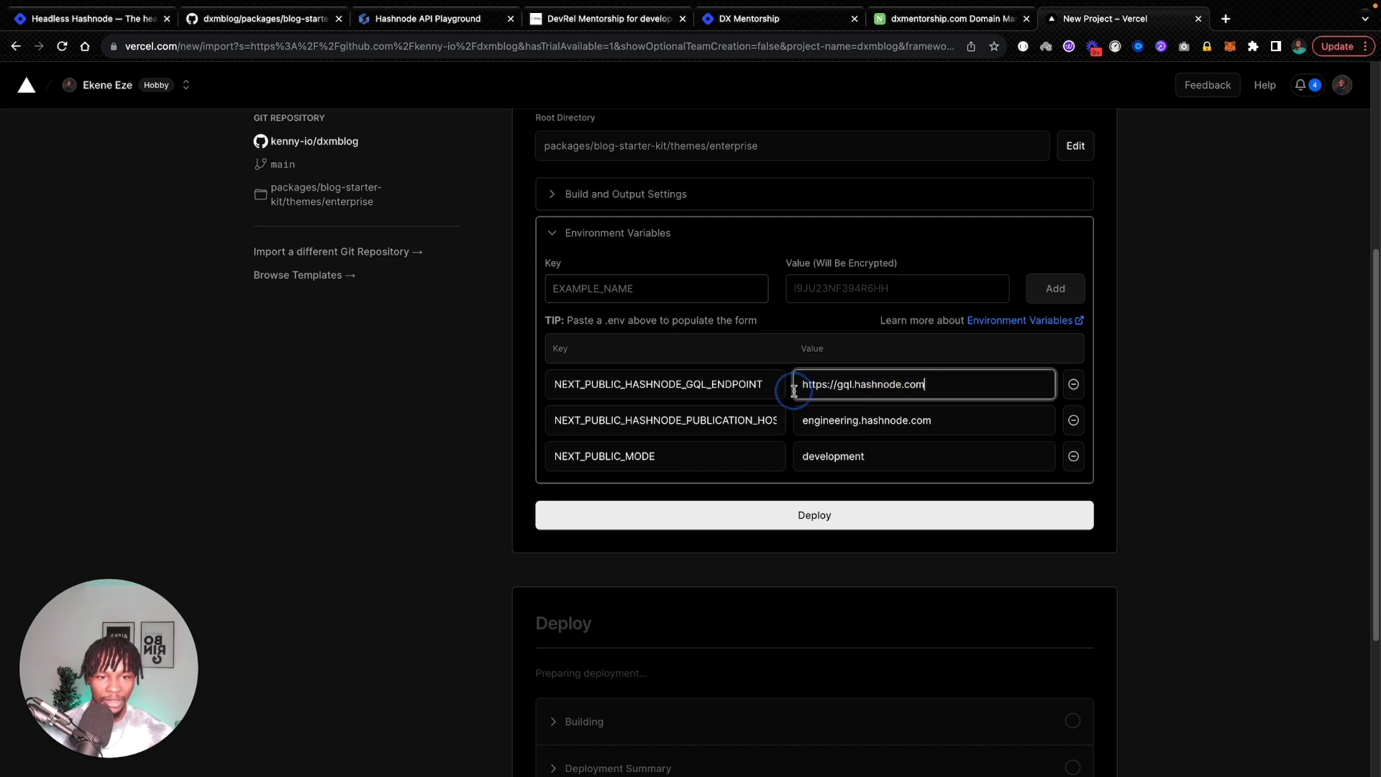
double_click(827, 421)
type("dxmen")
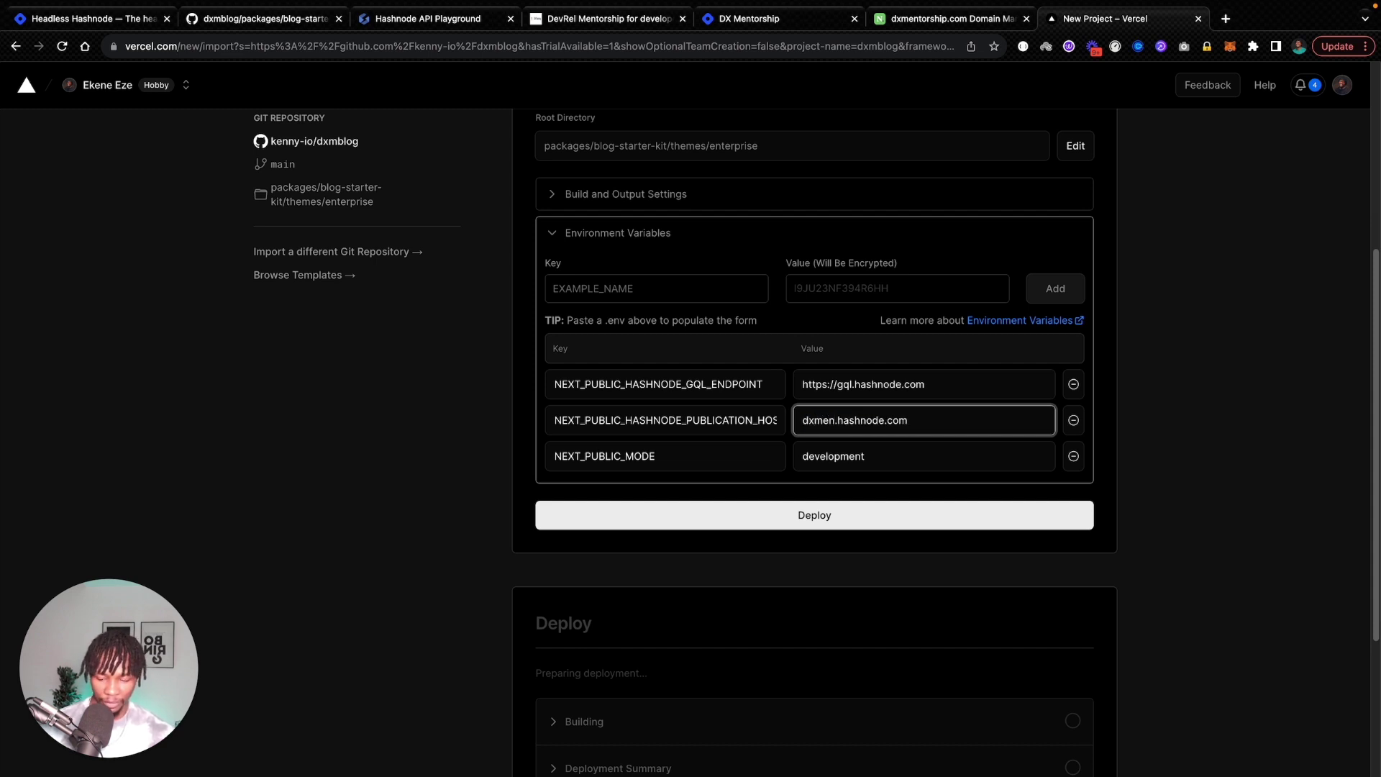
type("torship")
Step: Set the publication host to dxmentorship.hashnode.dev, copied from the playground, and NEXT_PUBLIC_MODE to production
left_click(431, 19)
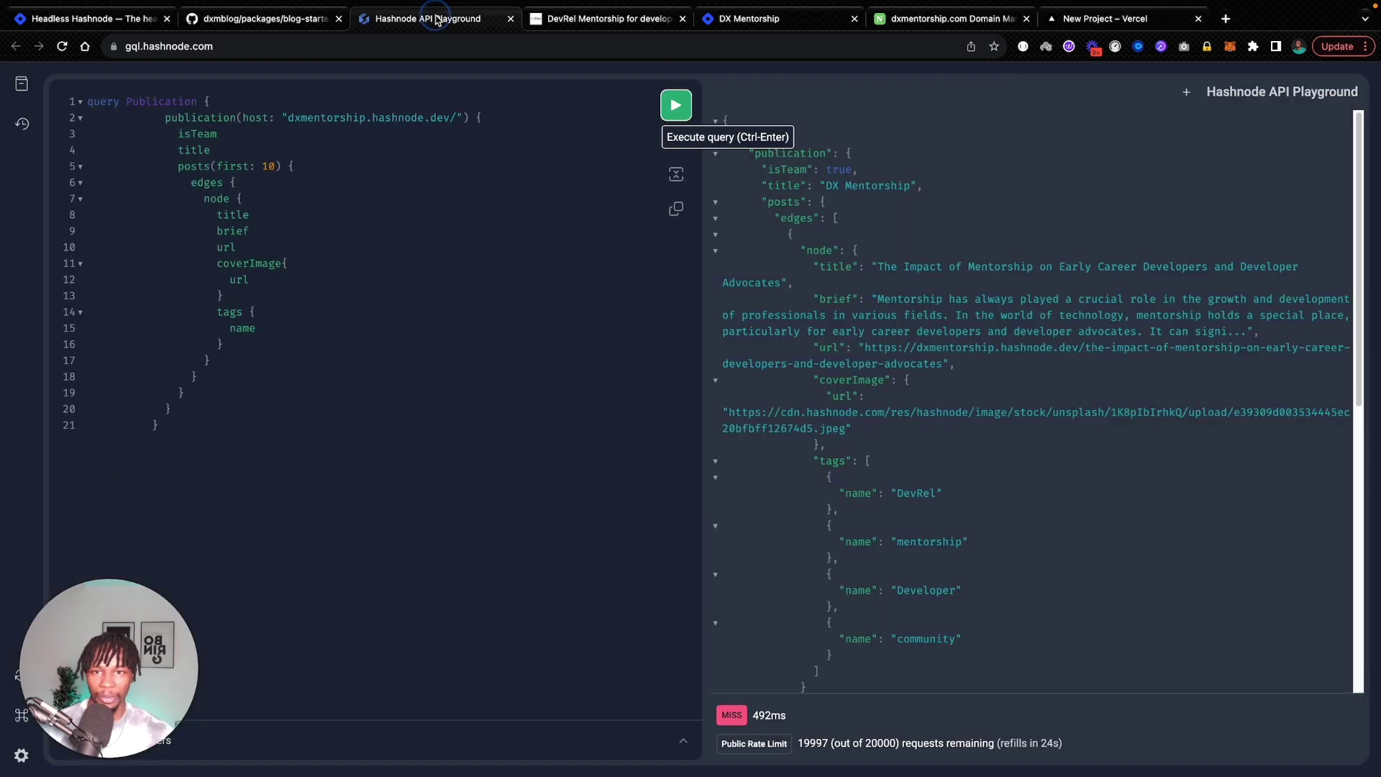
left_click_drag(450, 119, 287, 118)
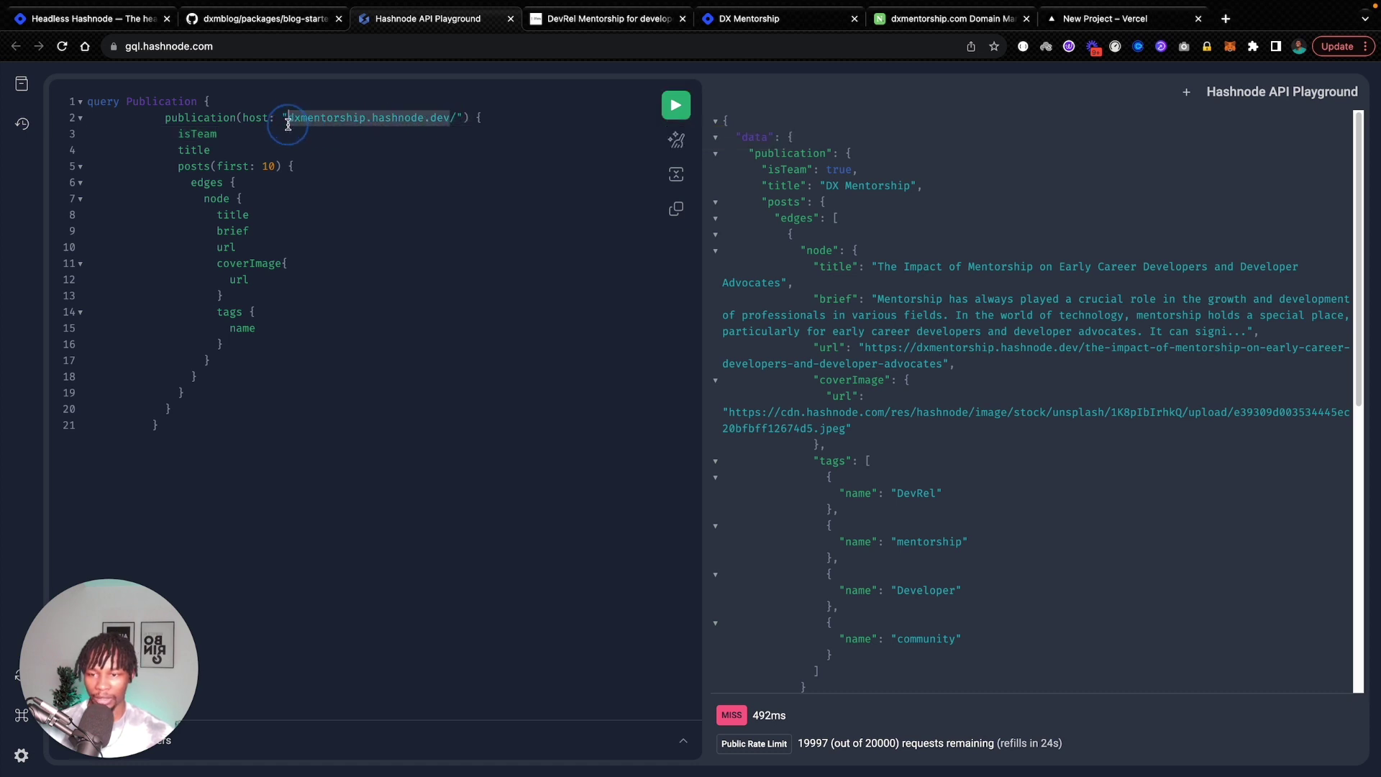
key("super+c")
left_click(1084, 27)
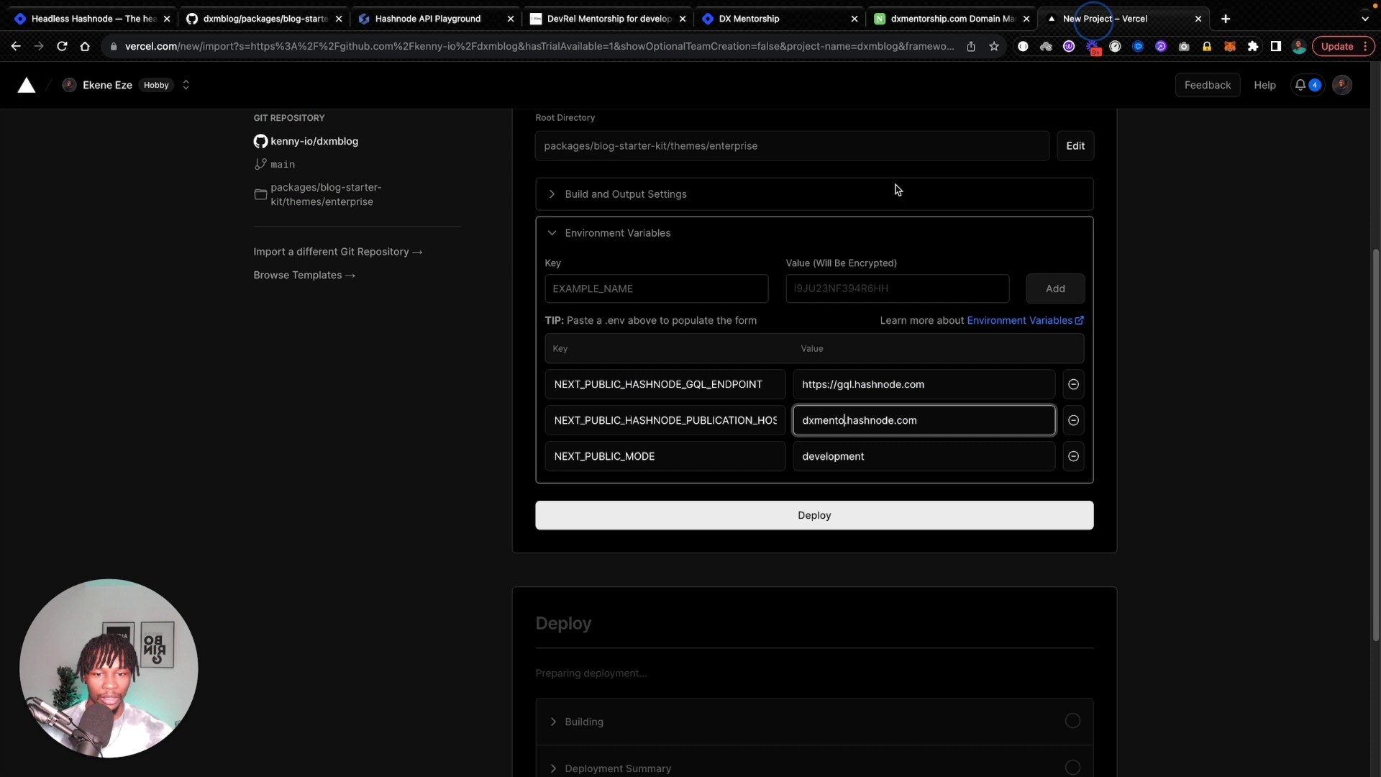
double_click(885, 421)
triple_click(885, 420)
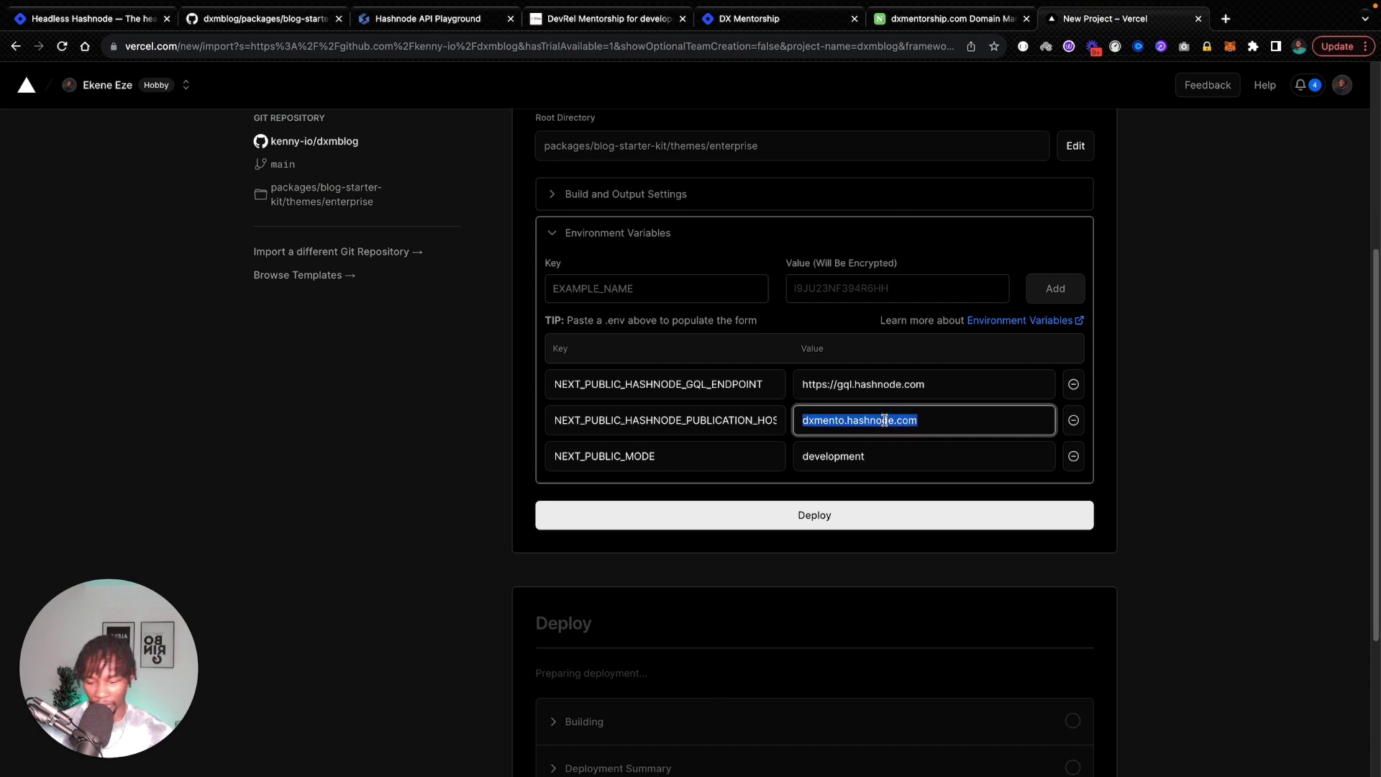
key("super+v")
double_click(850, 456)
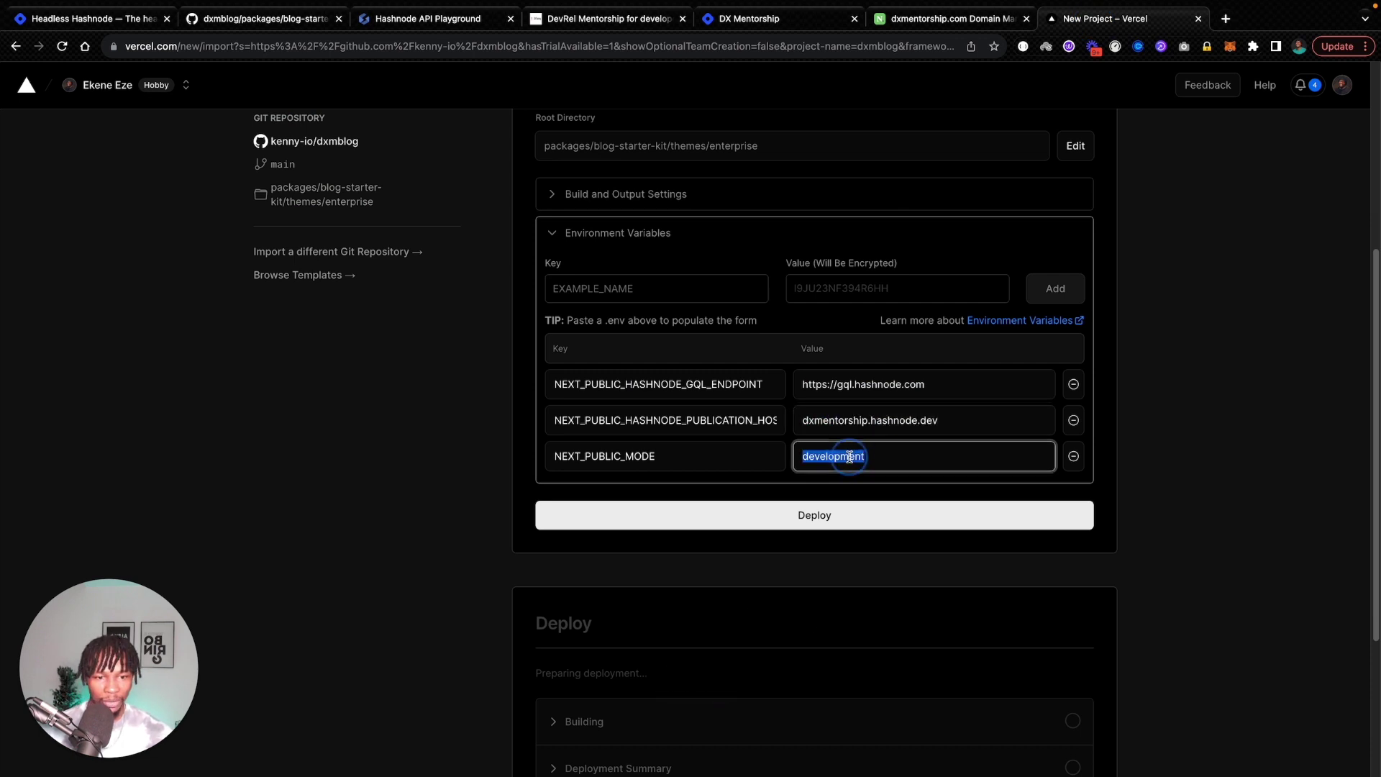
type("production")
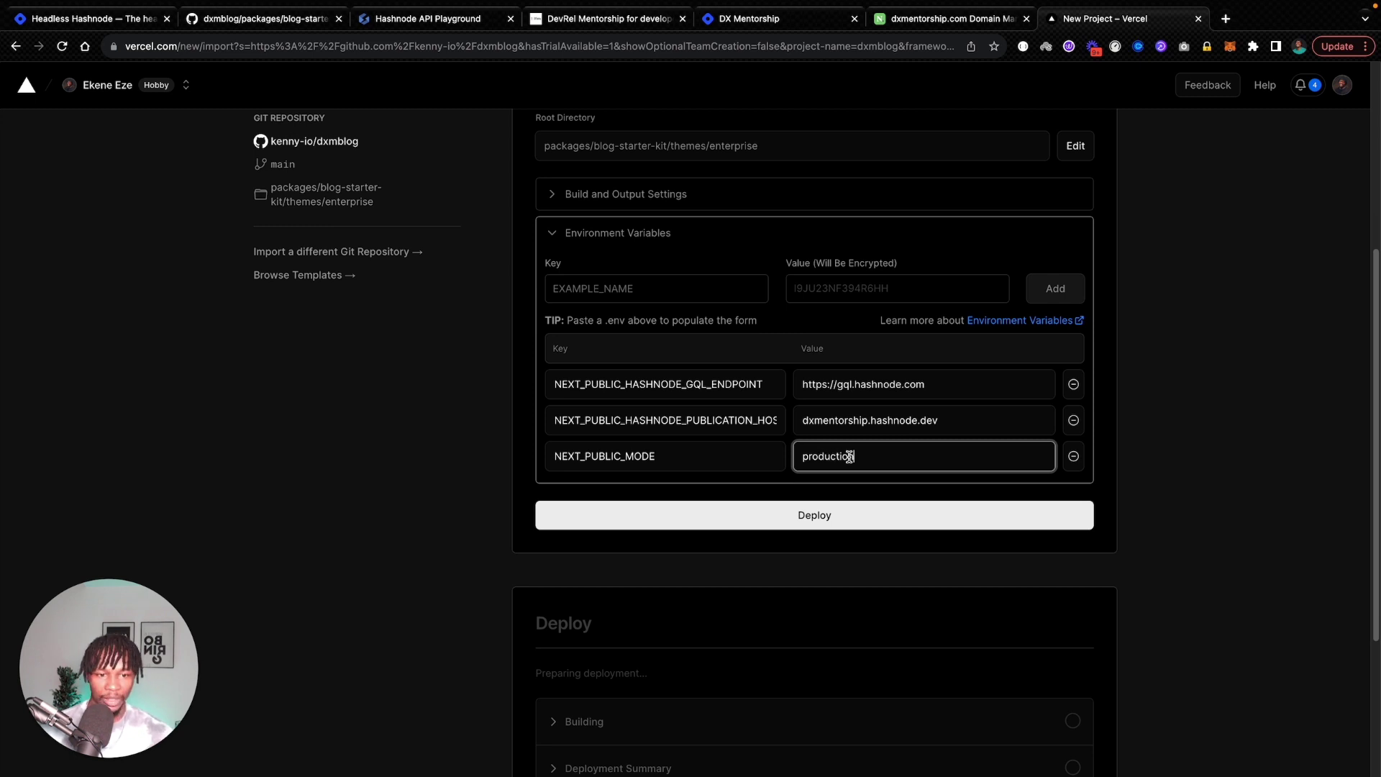
Step: Deploy the configured dxmblog project so its build starts
left_click(820, 516)
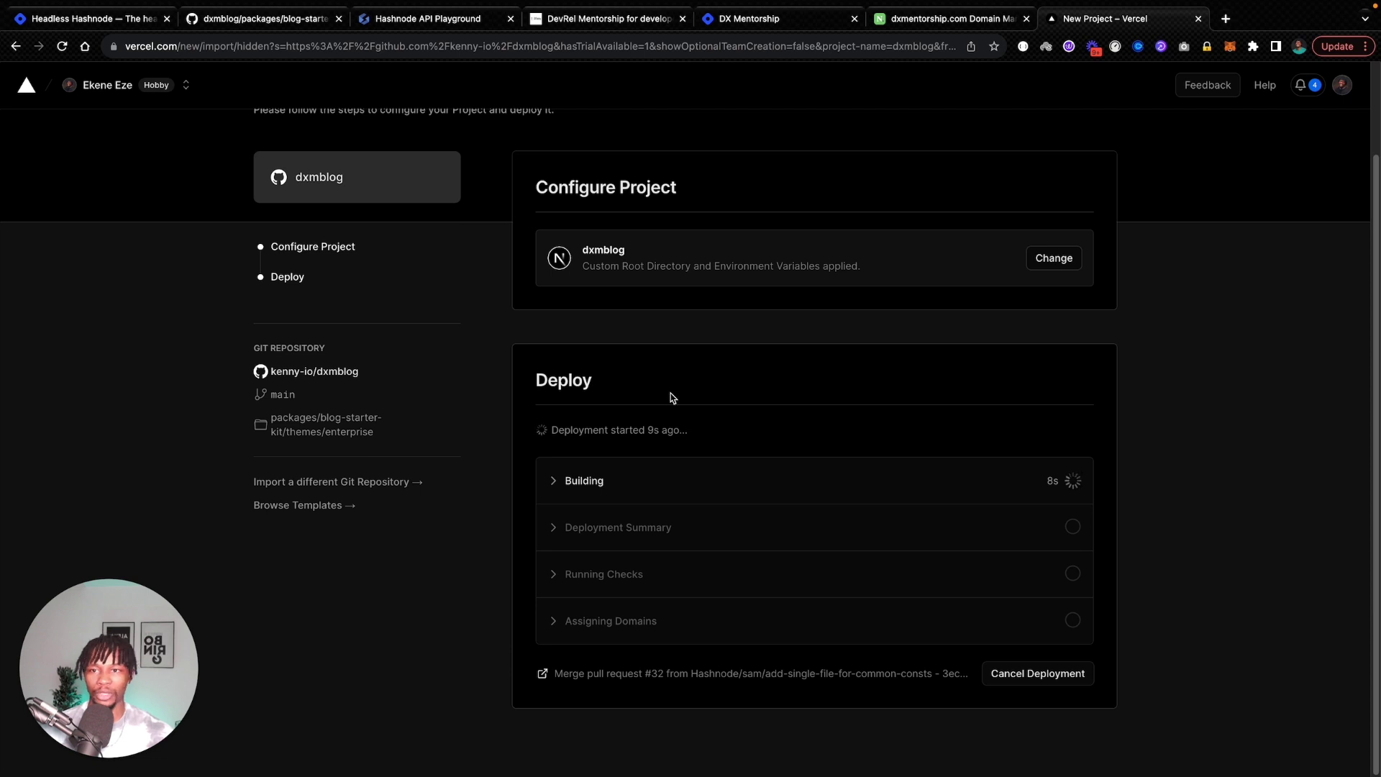
Step: Open the dxmblog repository page and scroll its README to the How to deploy section
left_click(271, 18)
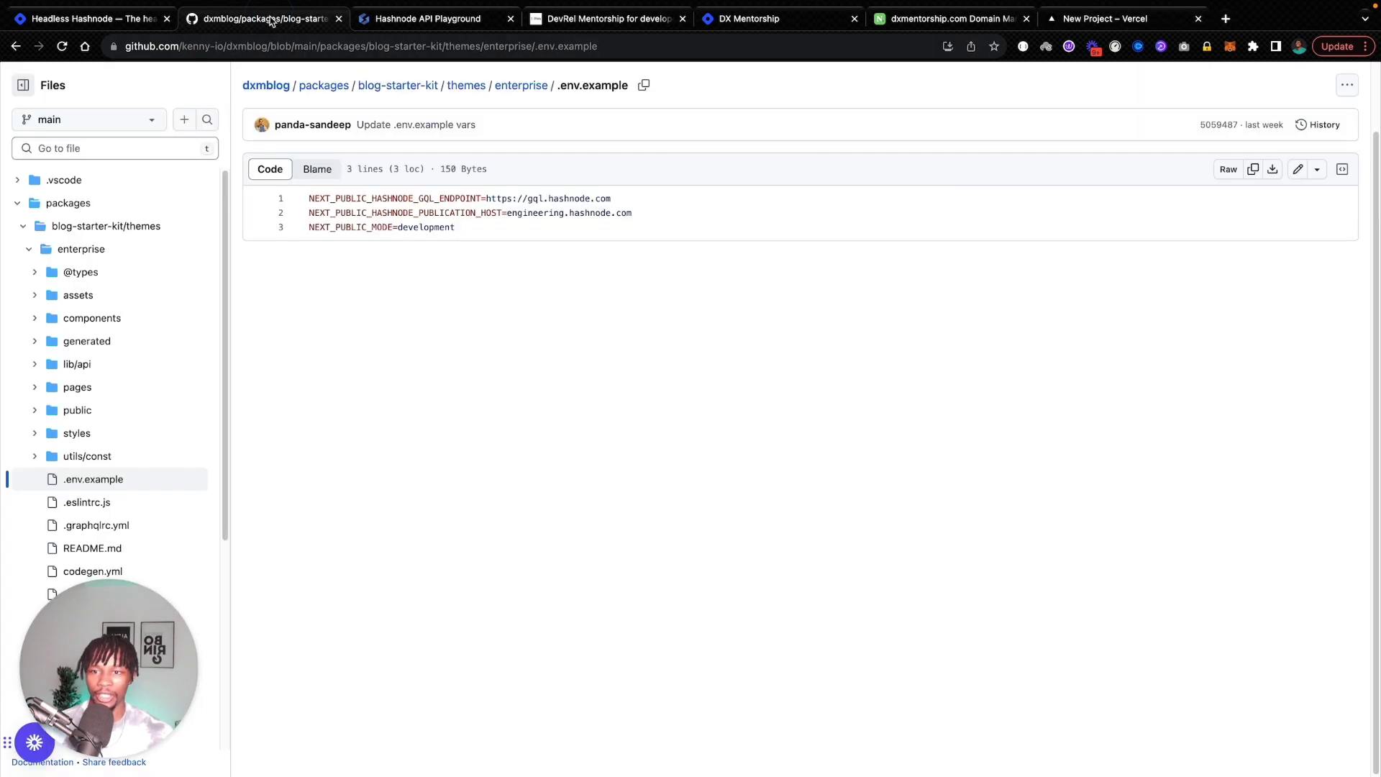
left_click(271, 87)
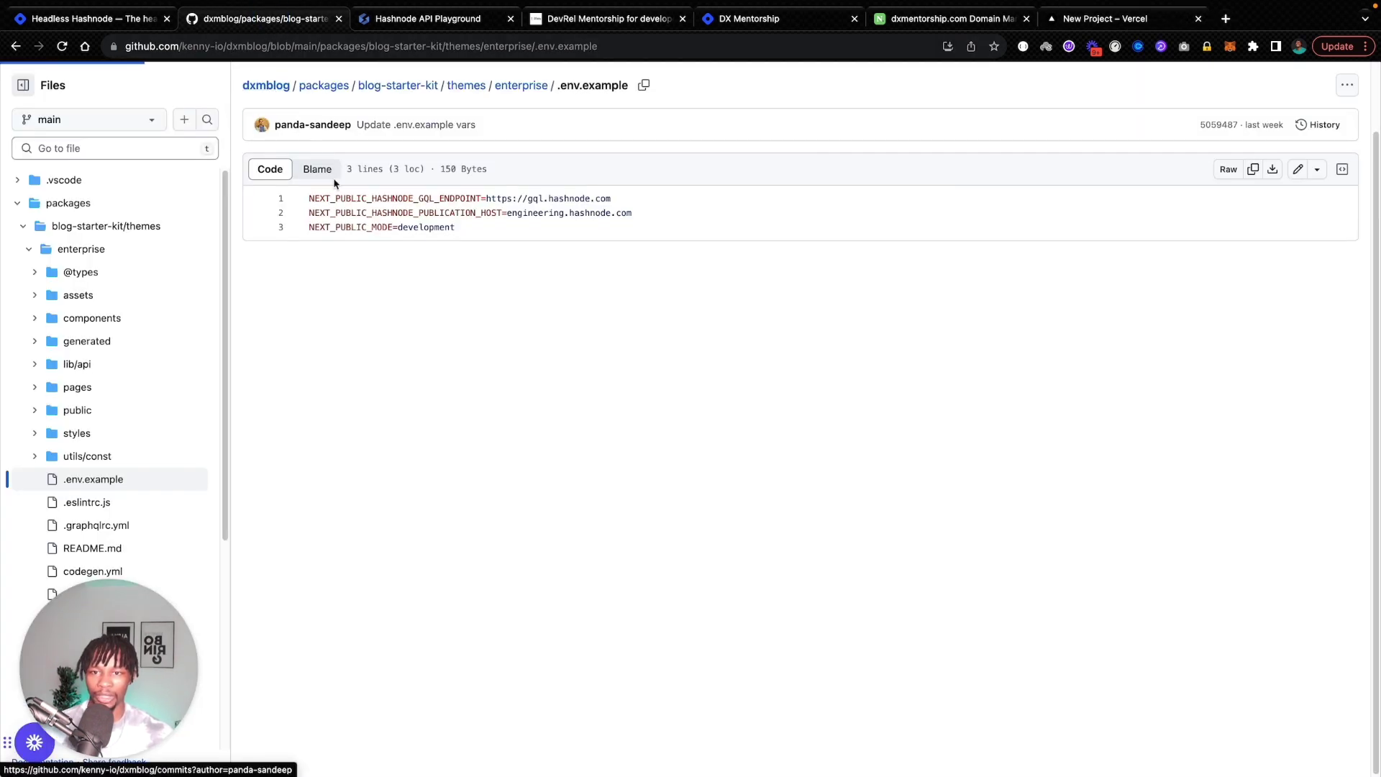
scroll(230, 399, "down", 5)
scroll(230, 400, "down", 4)
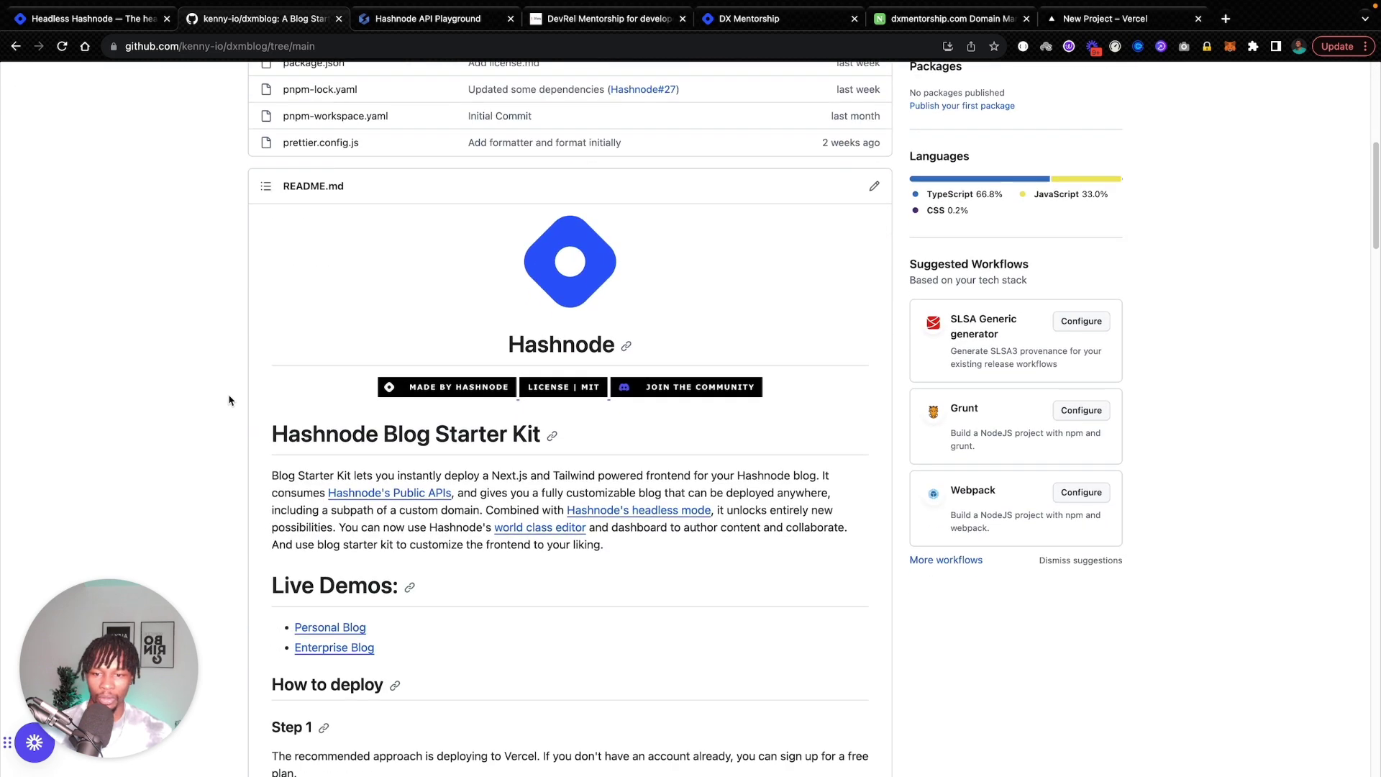
scroll(452, 452, "down", 3)
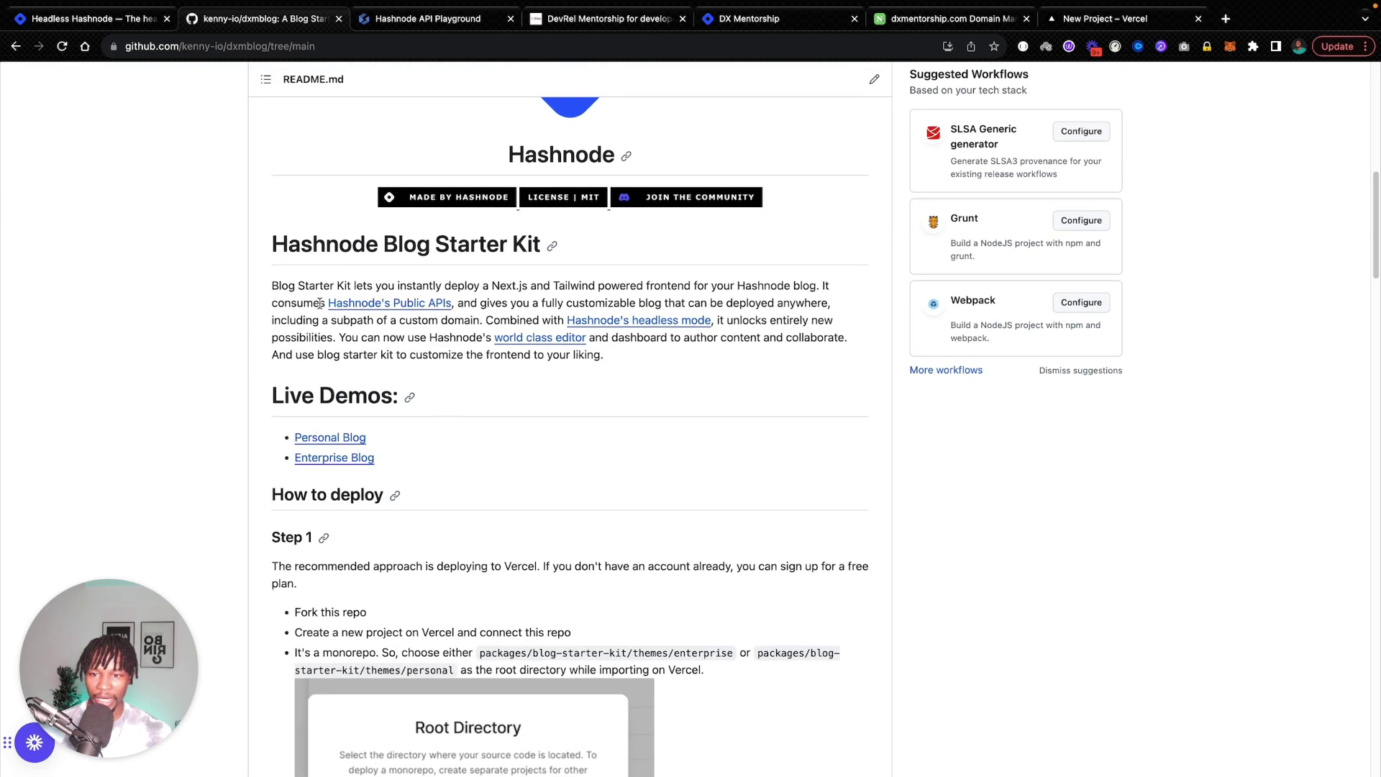
scroll(467, 363, "down", 7)
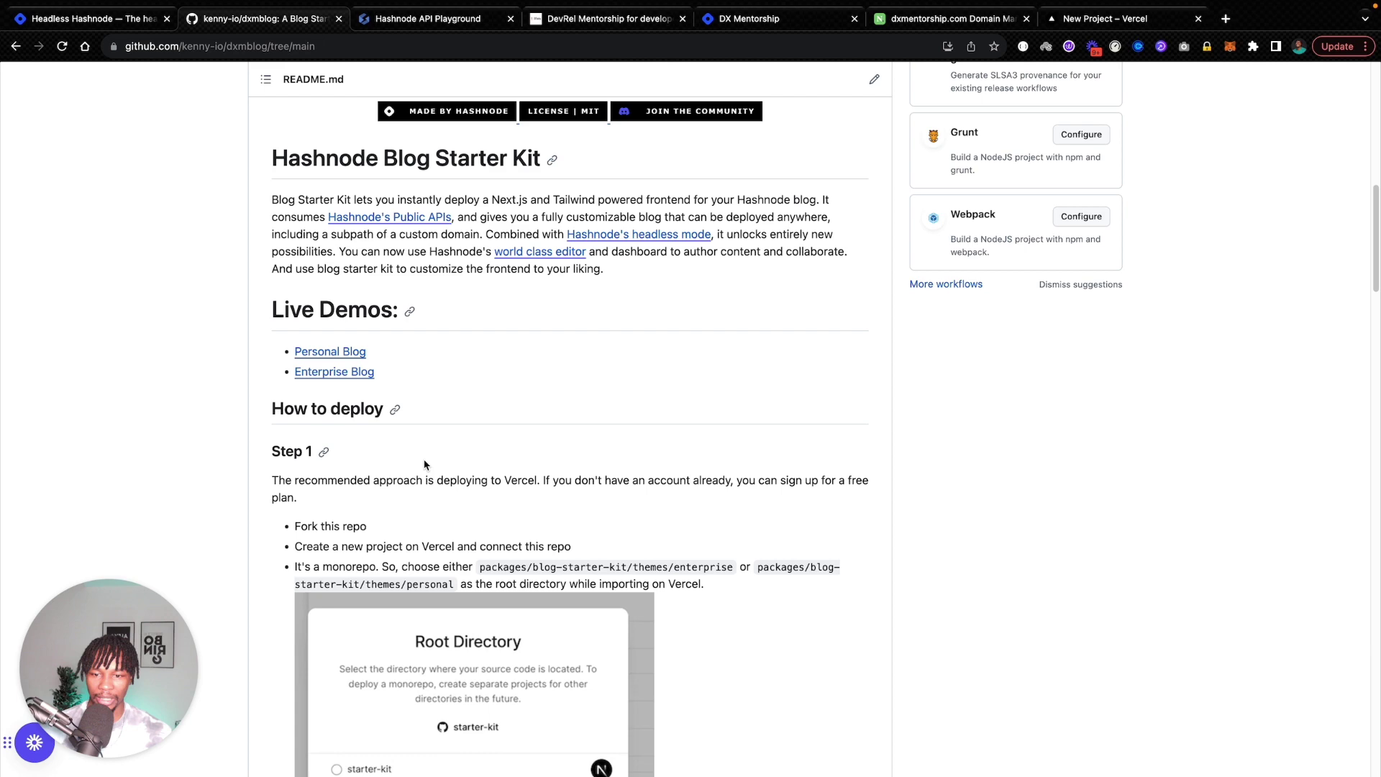
scroll(467, 367, "down", 2)
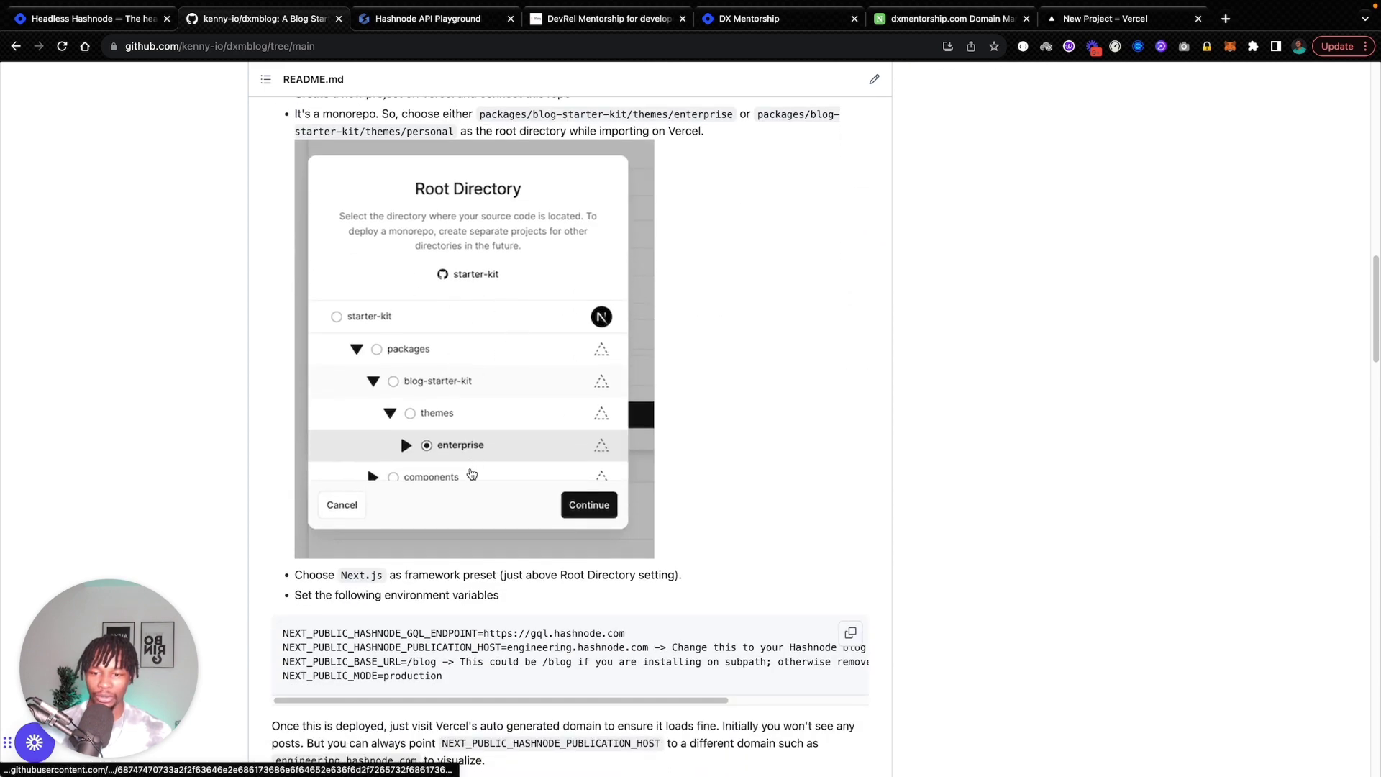
scroll(414, 504, "down", 3)
scroll(414, 503, "down", 8)
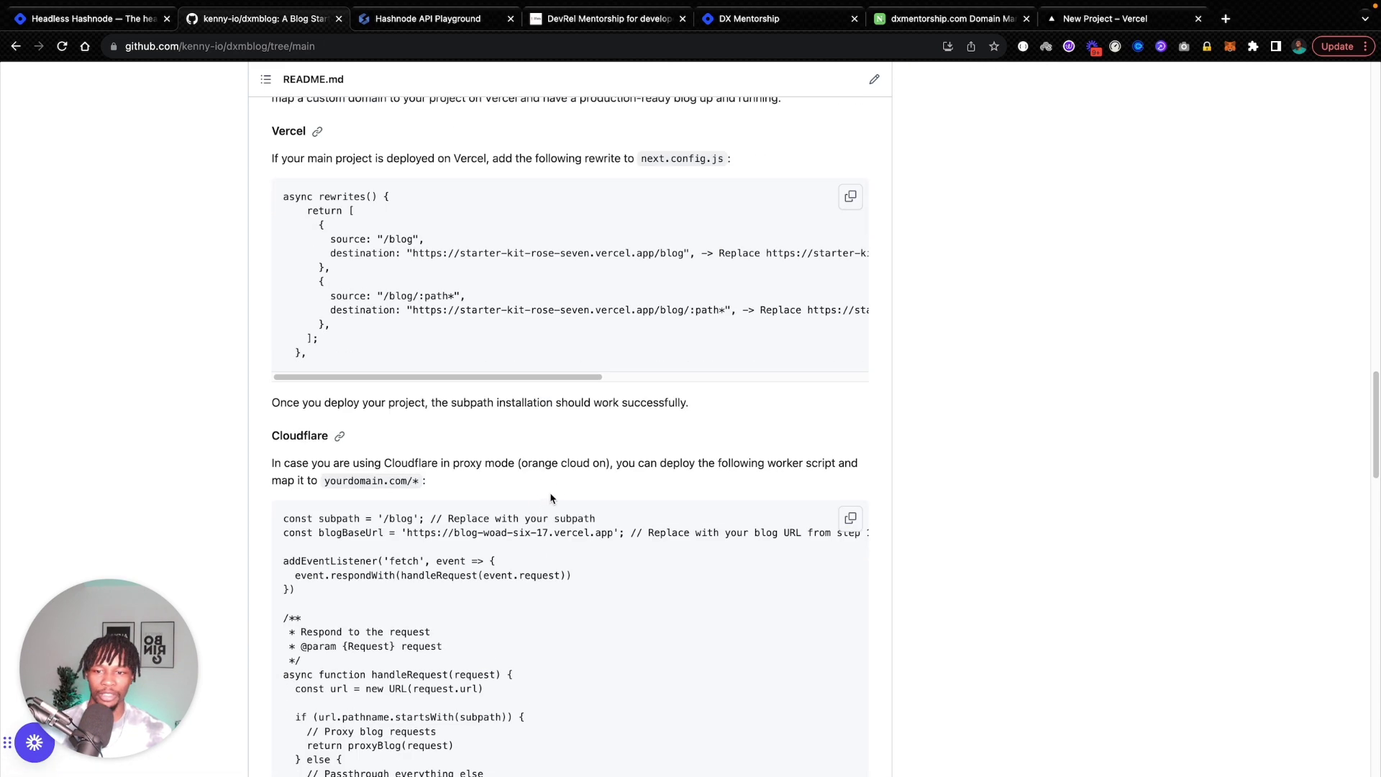
scroll(562, 456, "up", 15)
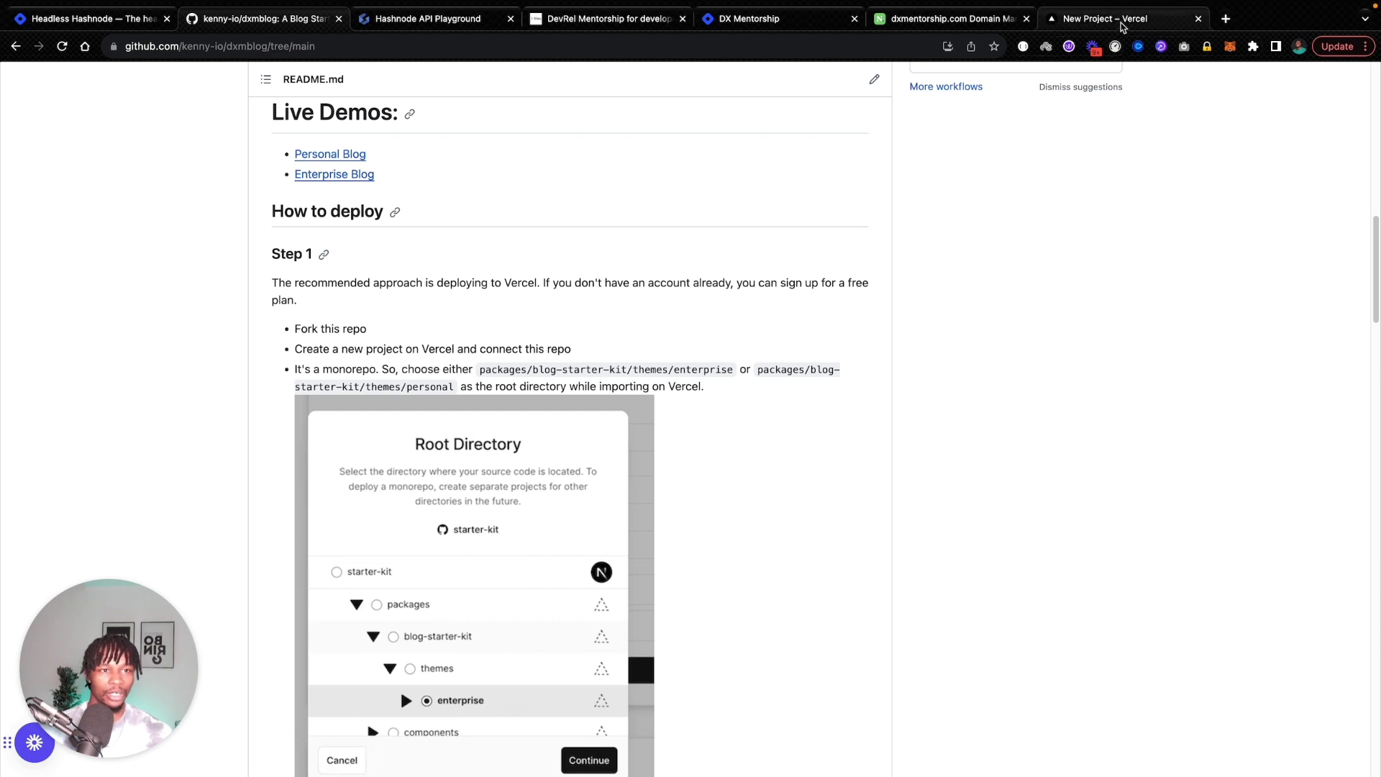
Step: Open dxmblog.vercel.app from the Congratulations page and compare it with the Hashnode blog
left_click(1105, 19)
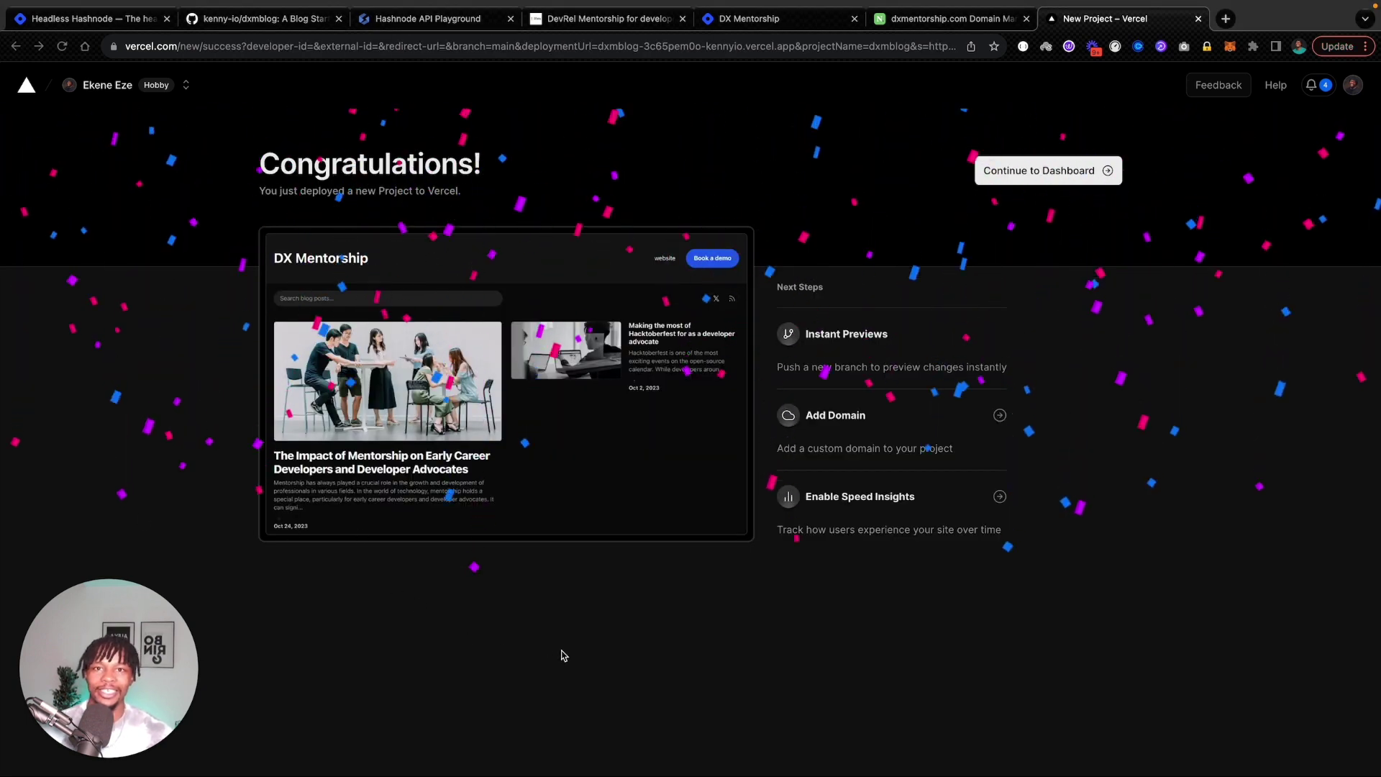
left_click(665, 617)
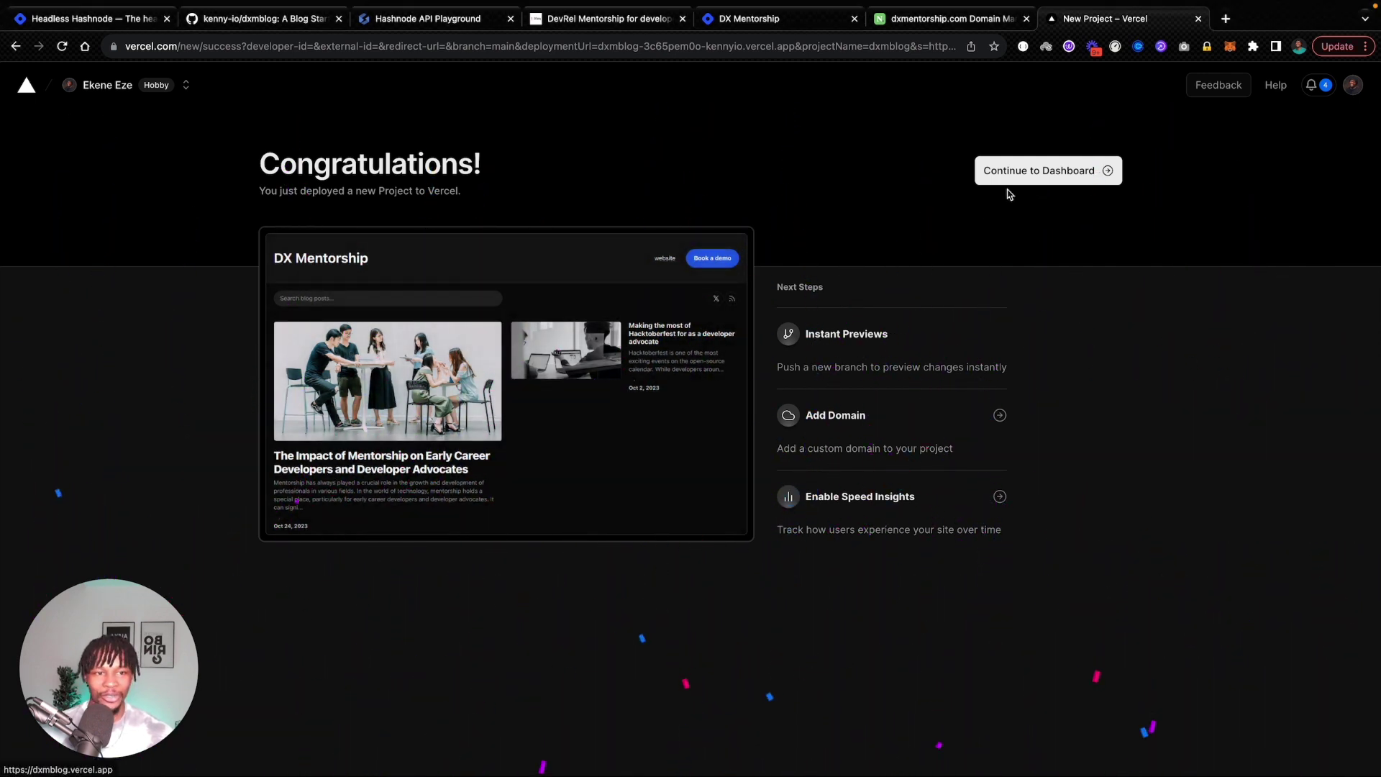
left_click(669, 343)
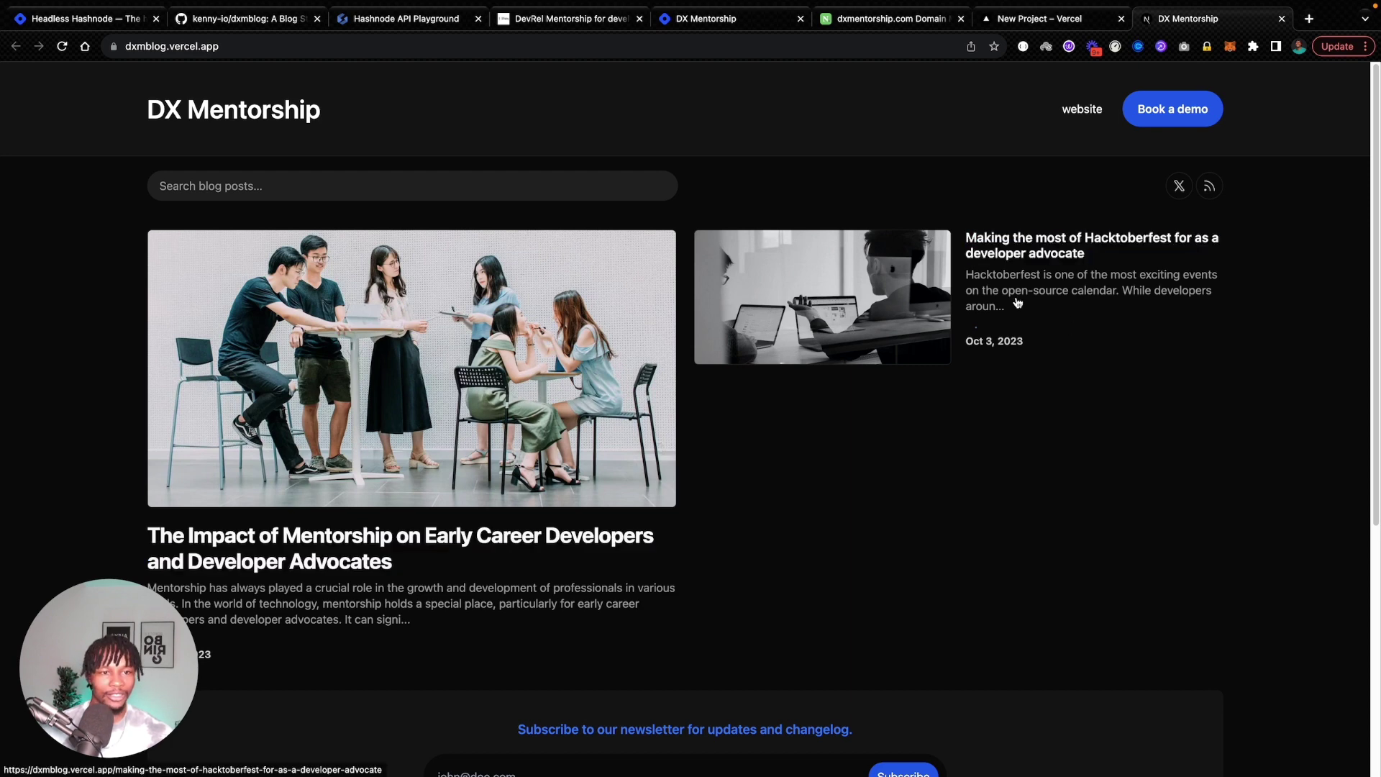
left_click(720, 20)
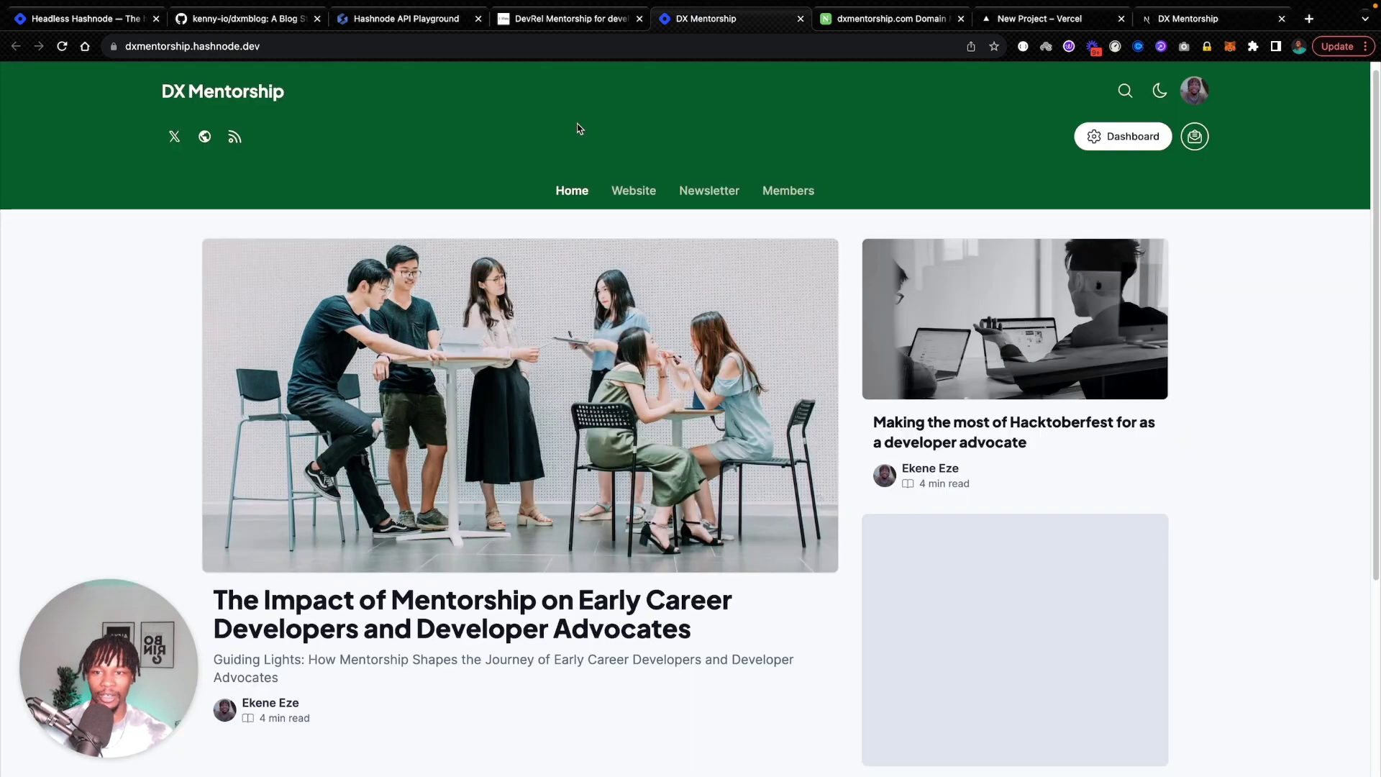
scroll(446, 416, "down", 2)
scroll(503, 360, "up", 3)
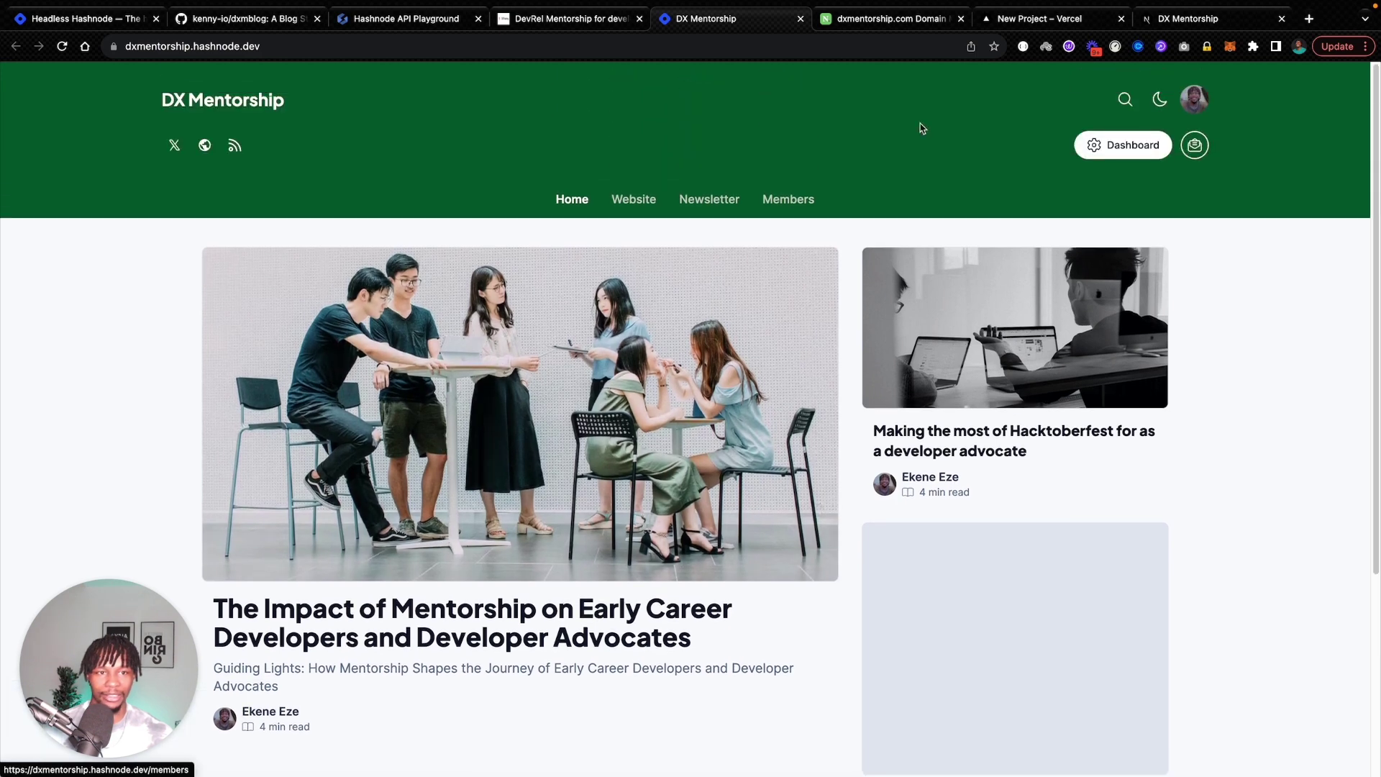
left_click(1187, 19)
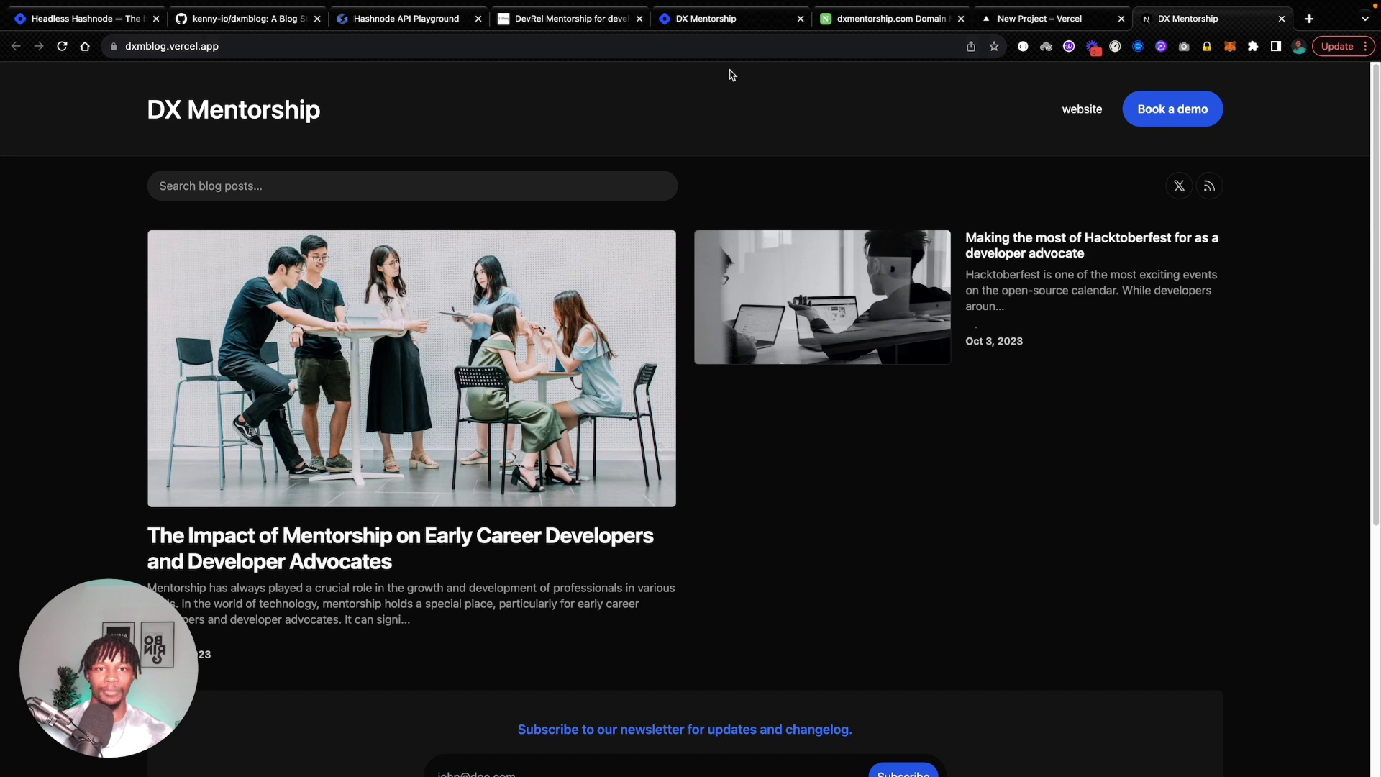
left_click(1043, 19)
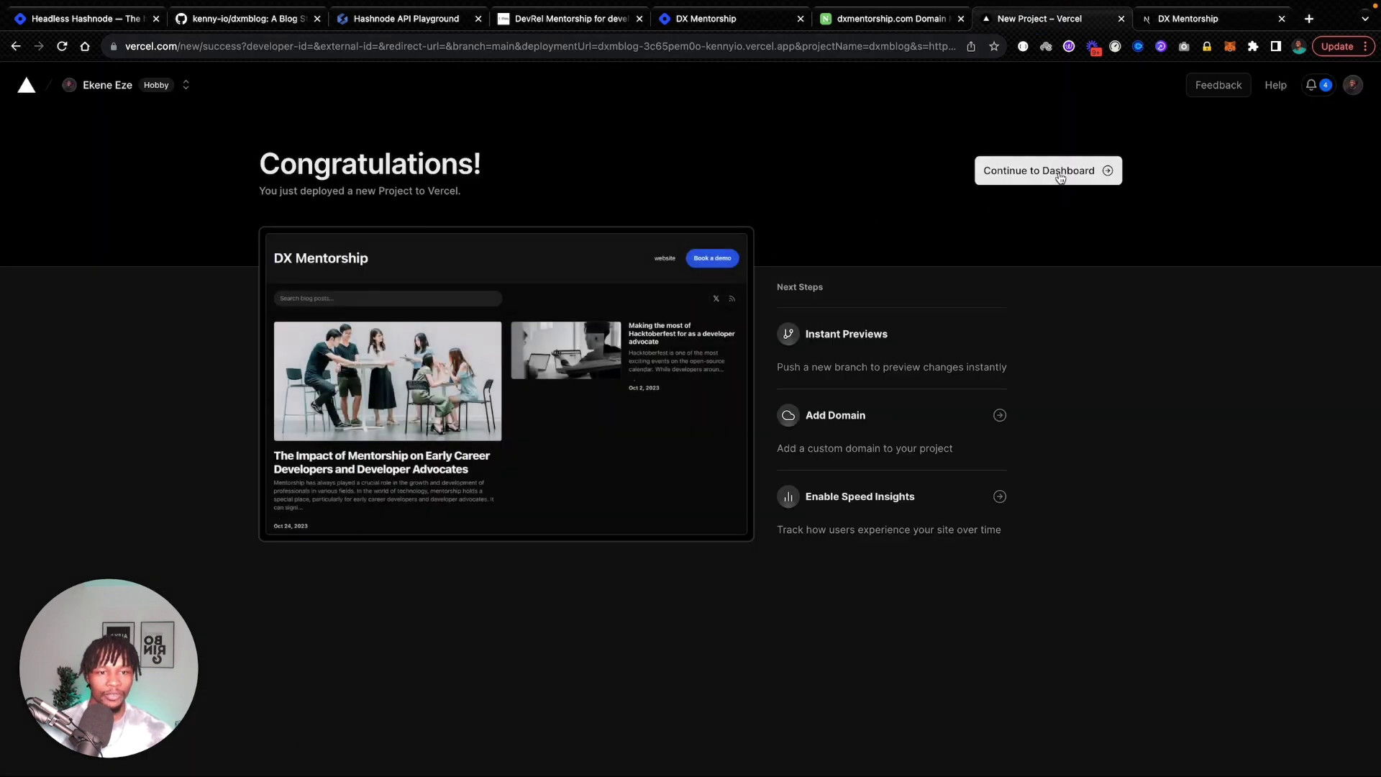
Step: Go from the dxmblog dashboard to its Settings > Domains page
left_click(1060, 177)
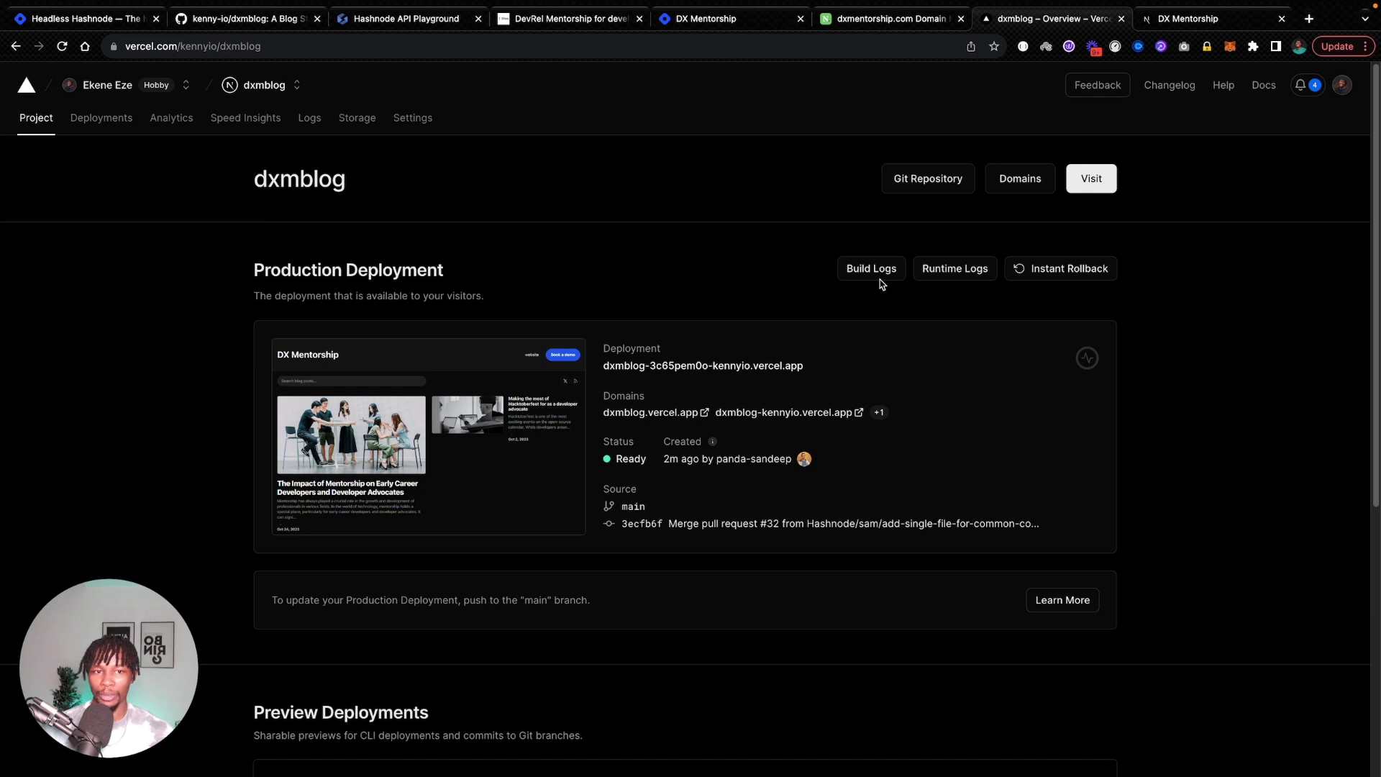
left_click(474, 158)
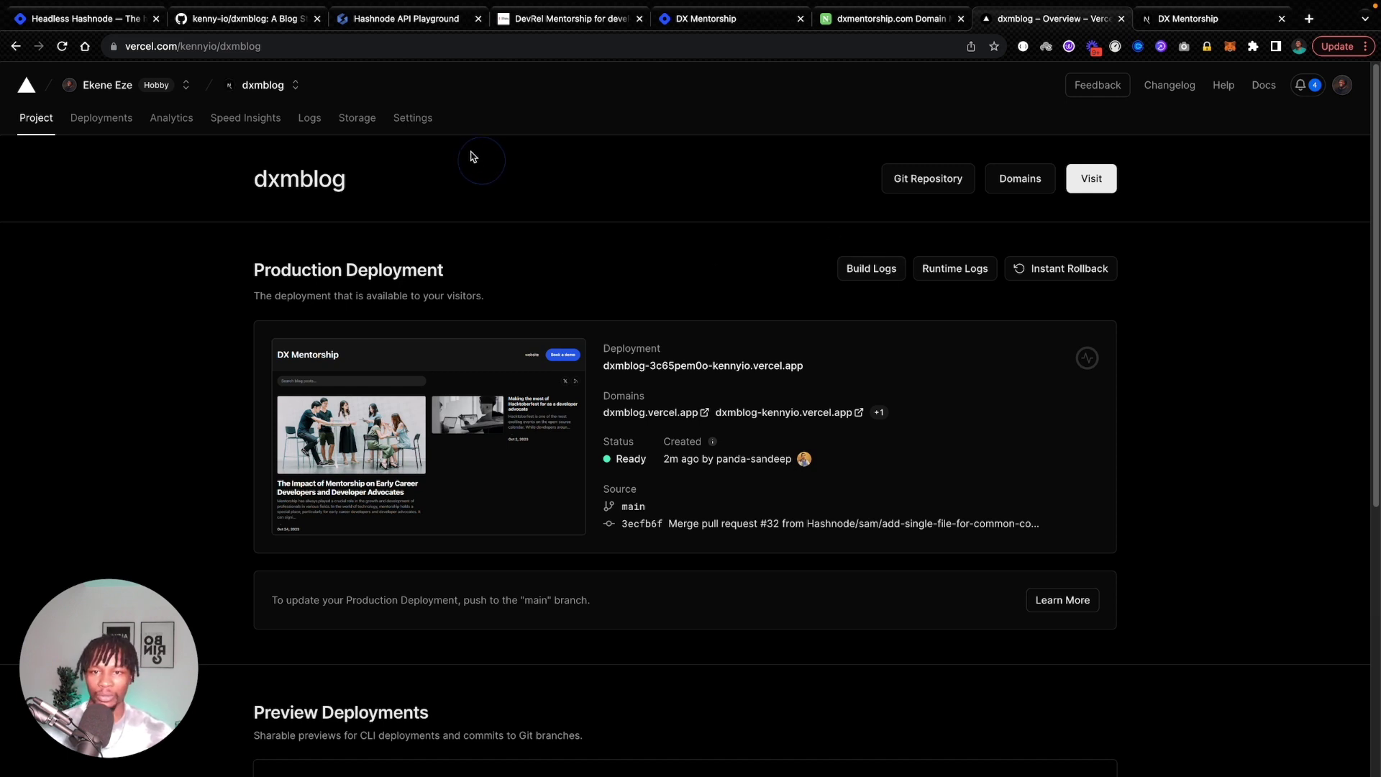
left_click(412, 119)
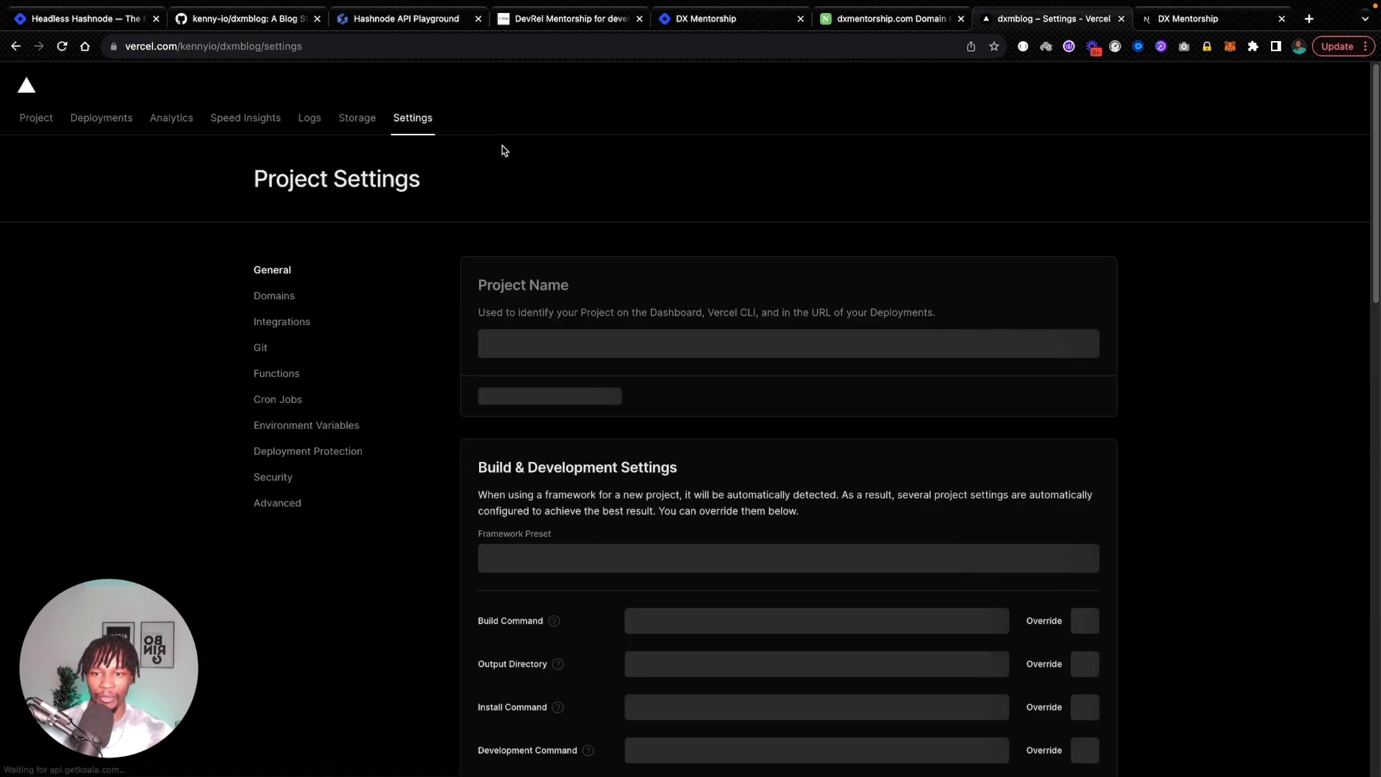
left_click(280, 296)
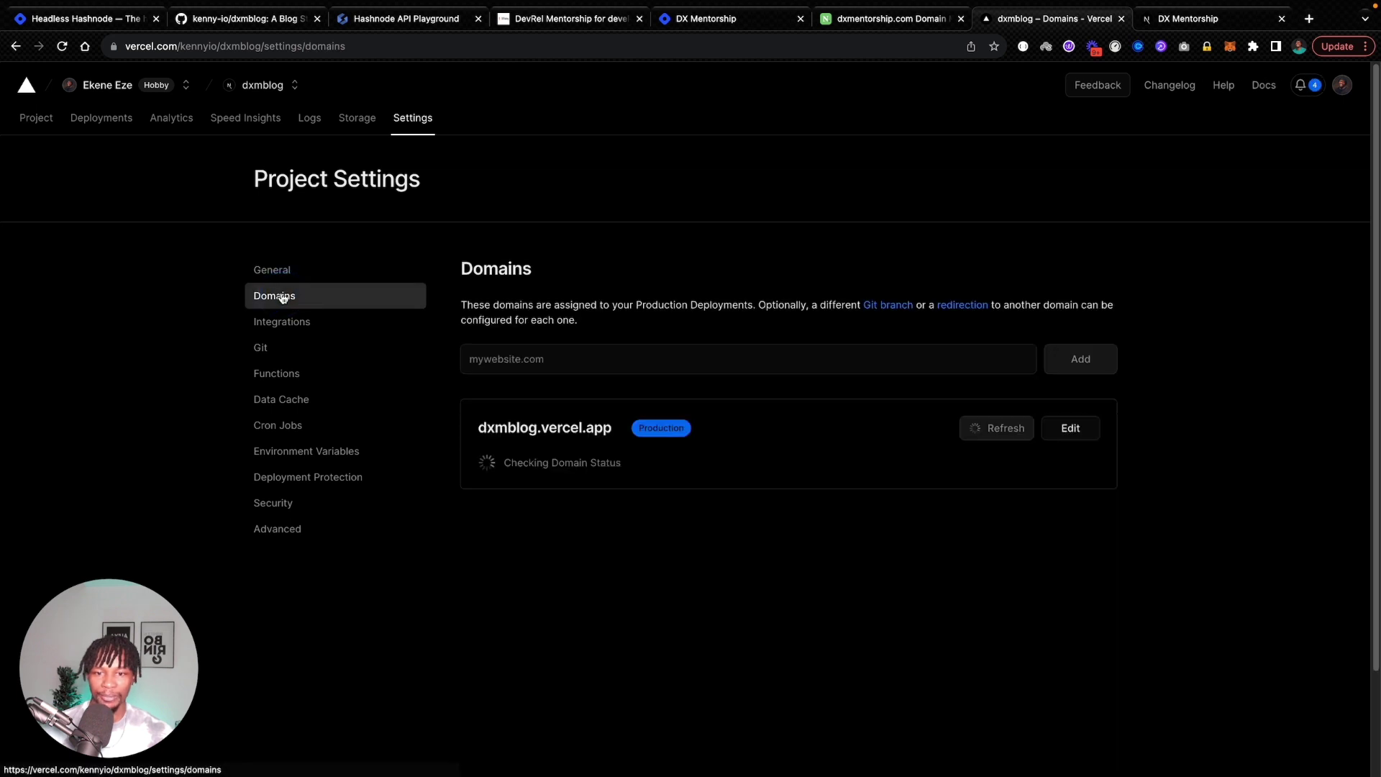
Step: Add blog.dxmentorship.com as a custom domain for the project
left_click(496, 361)
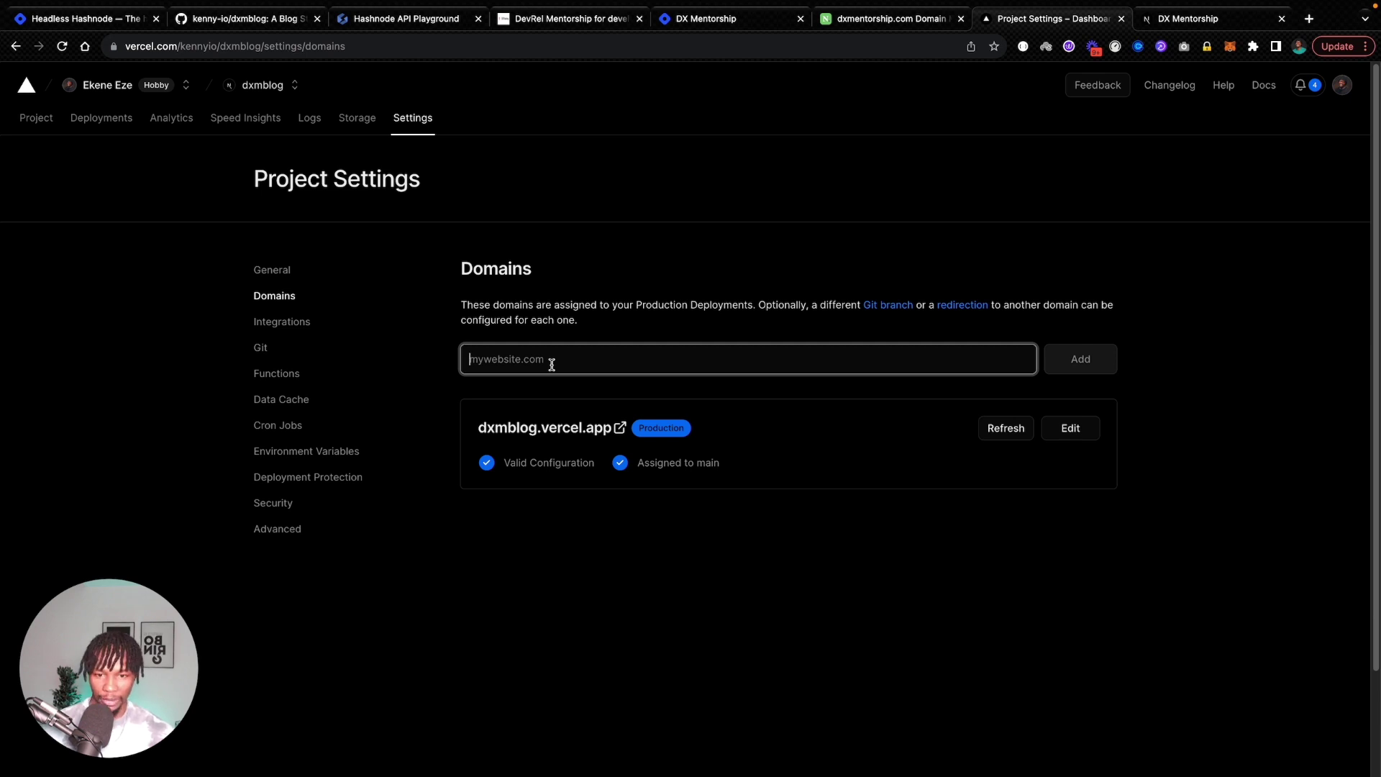
type("blog.dxmentorship.com")
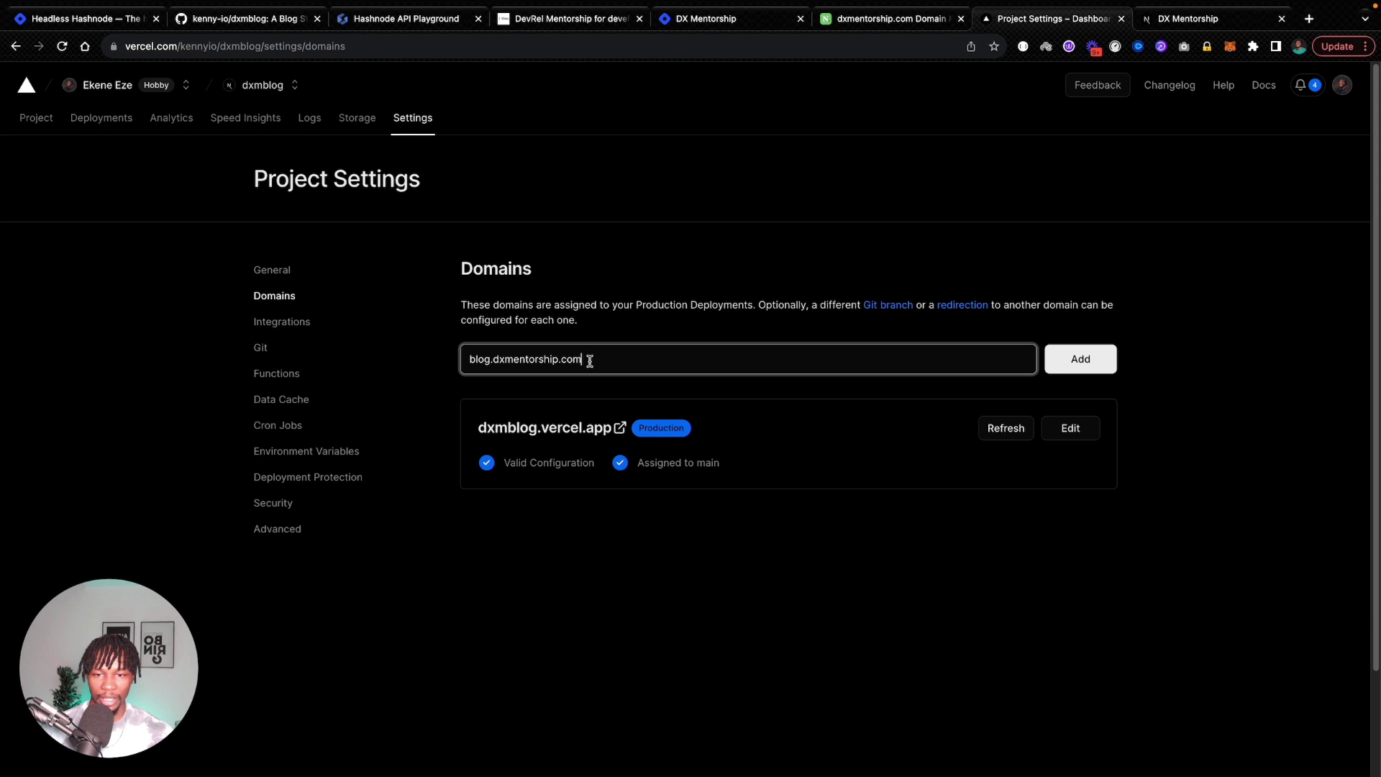
double_click(477, 359)
double_click(518, 359)
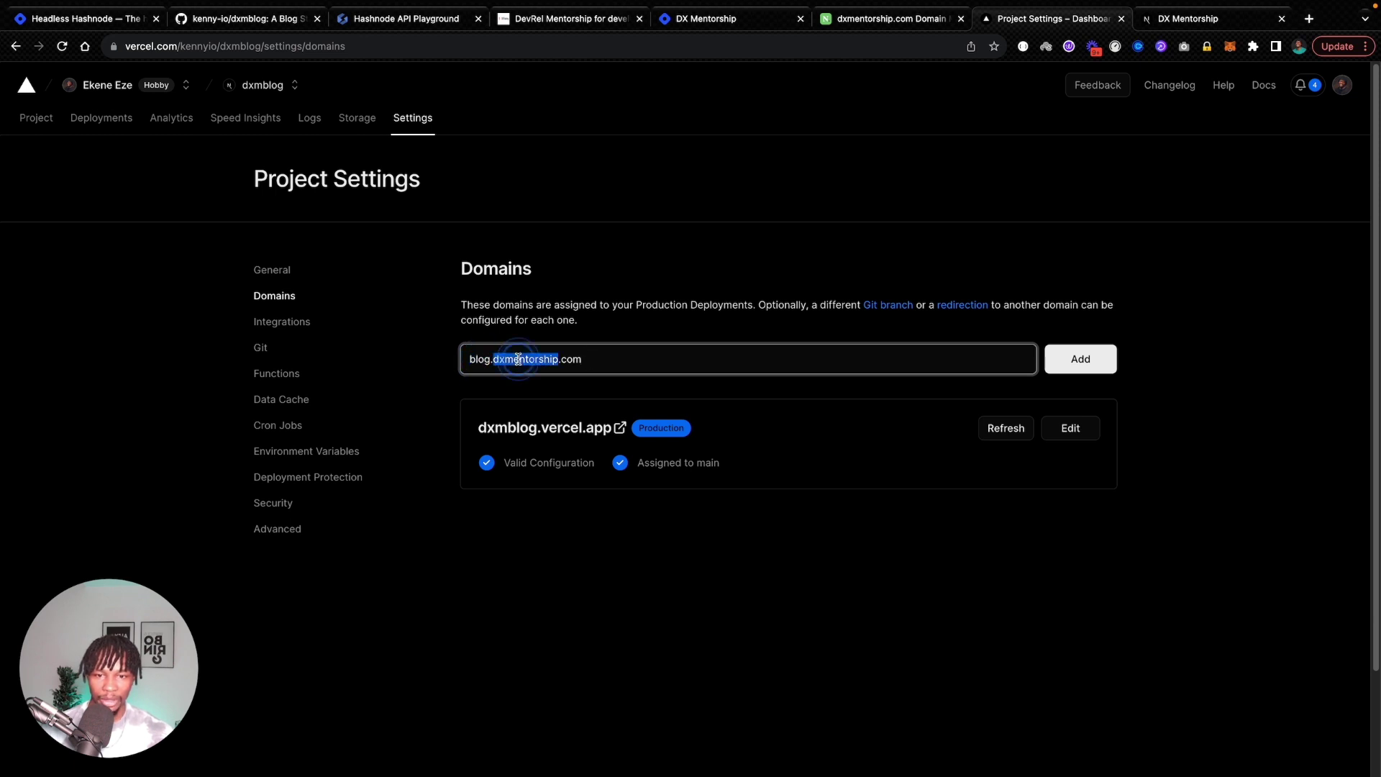
left_click(1061, 360)
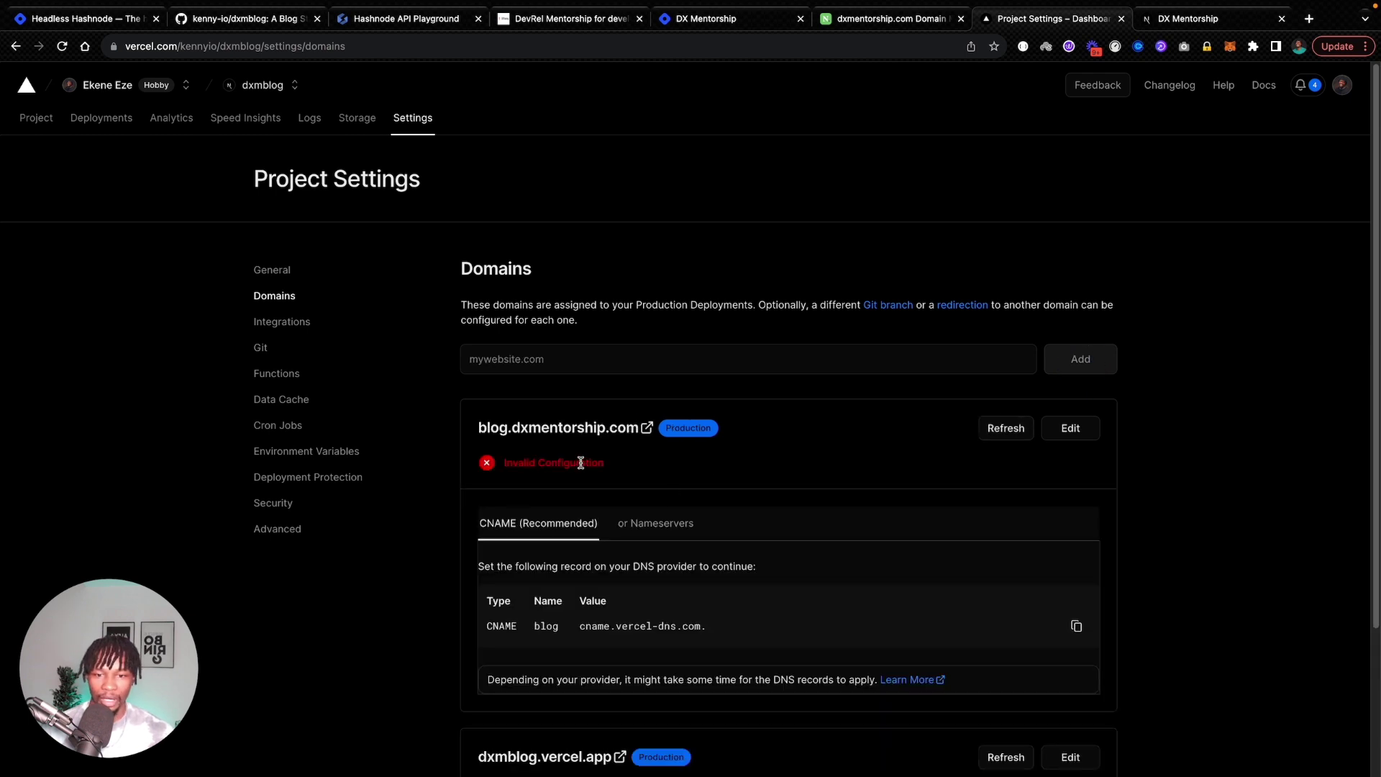
mouse_move(617, 471)
left_mouse_down()
mouse_move(508, 463)
mouse_move(617, 464)
left_mouse_up()
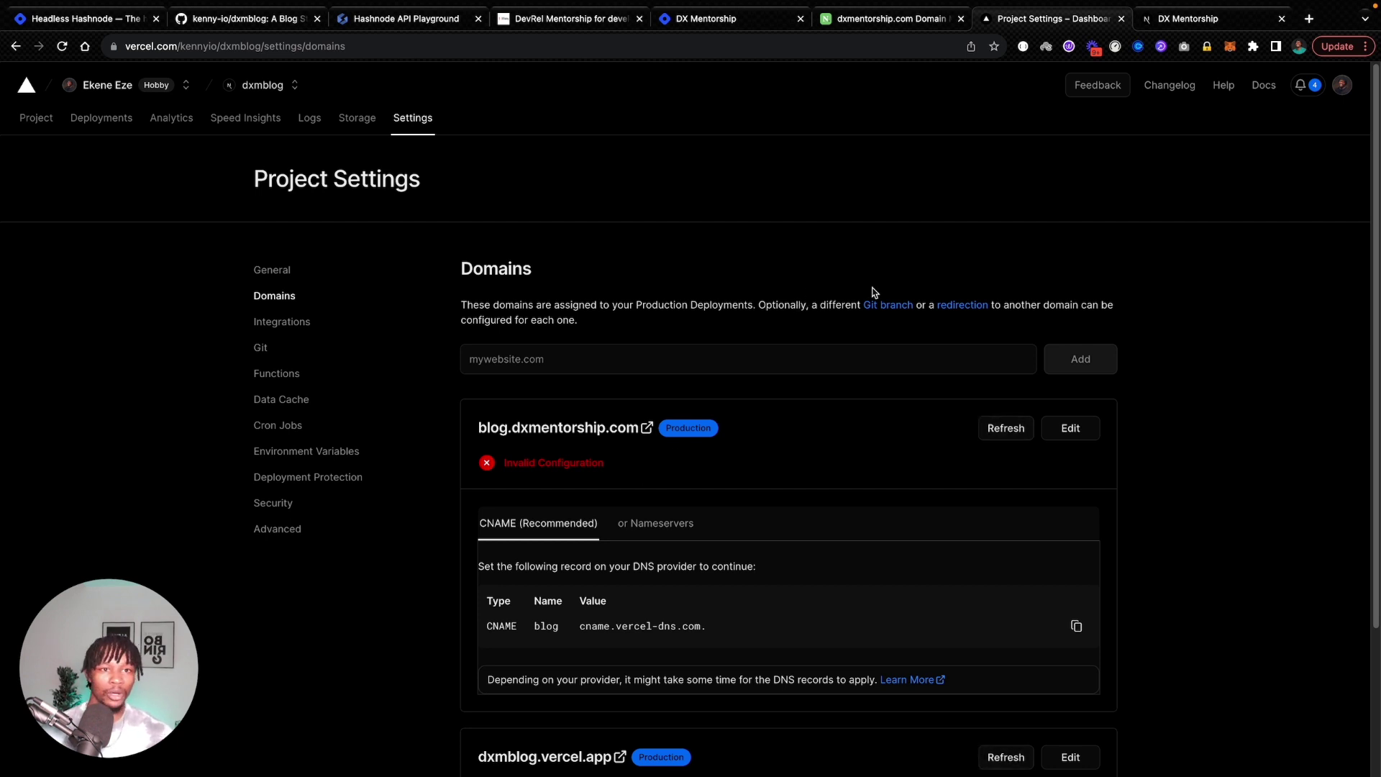
left_click(904, 20)
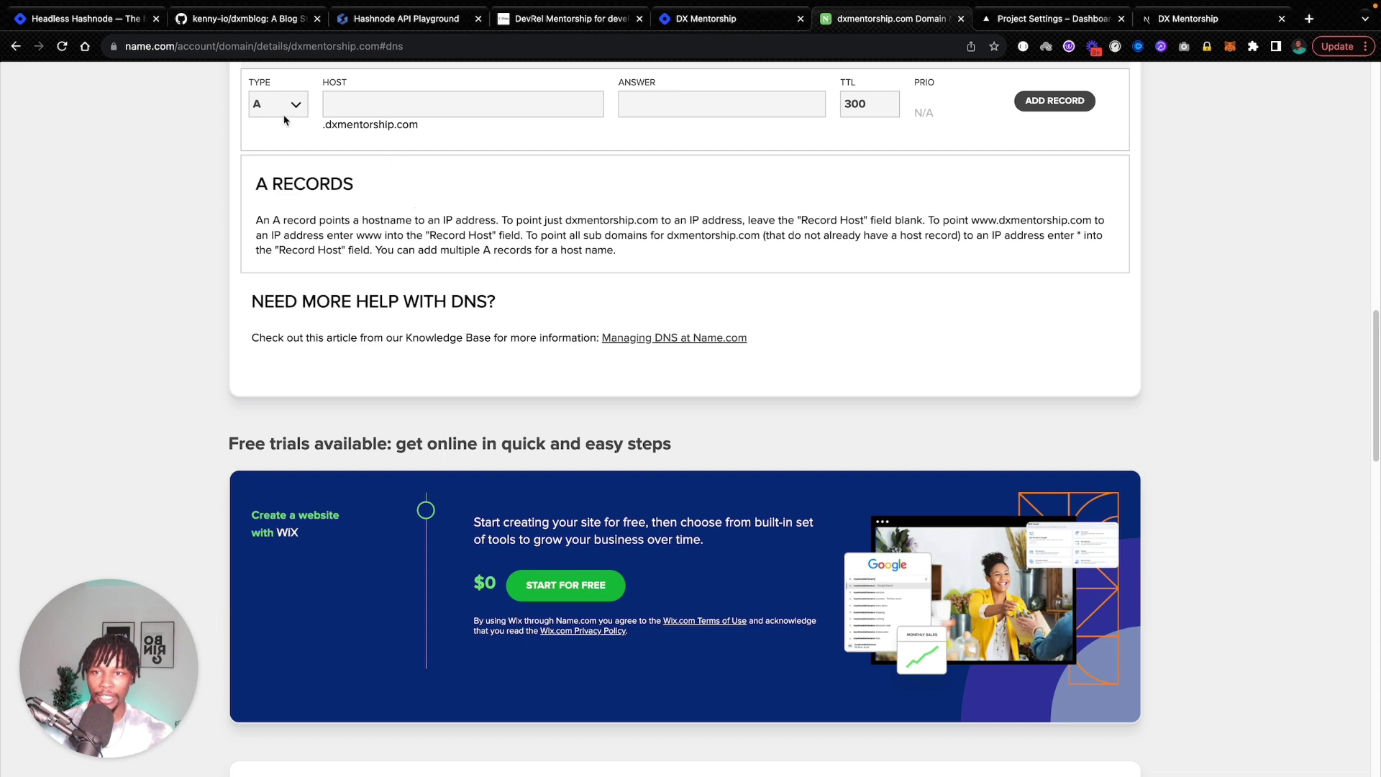
left_click(1054, 24)
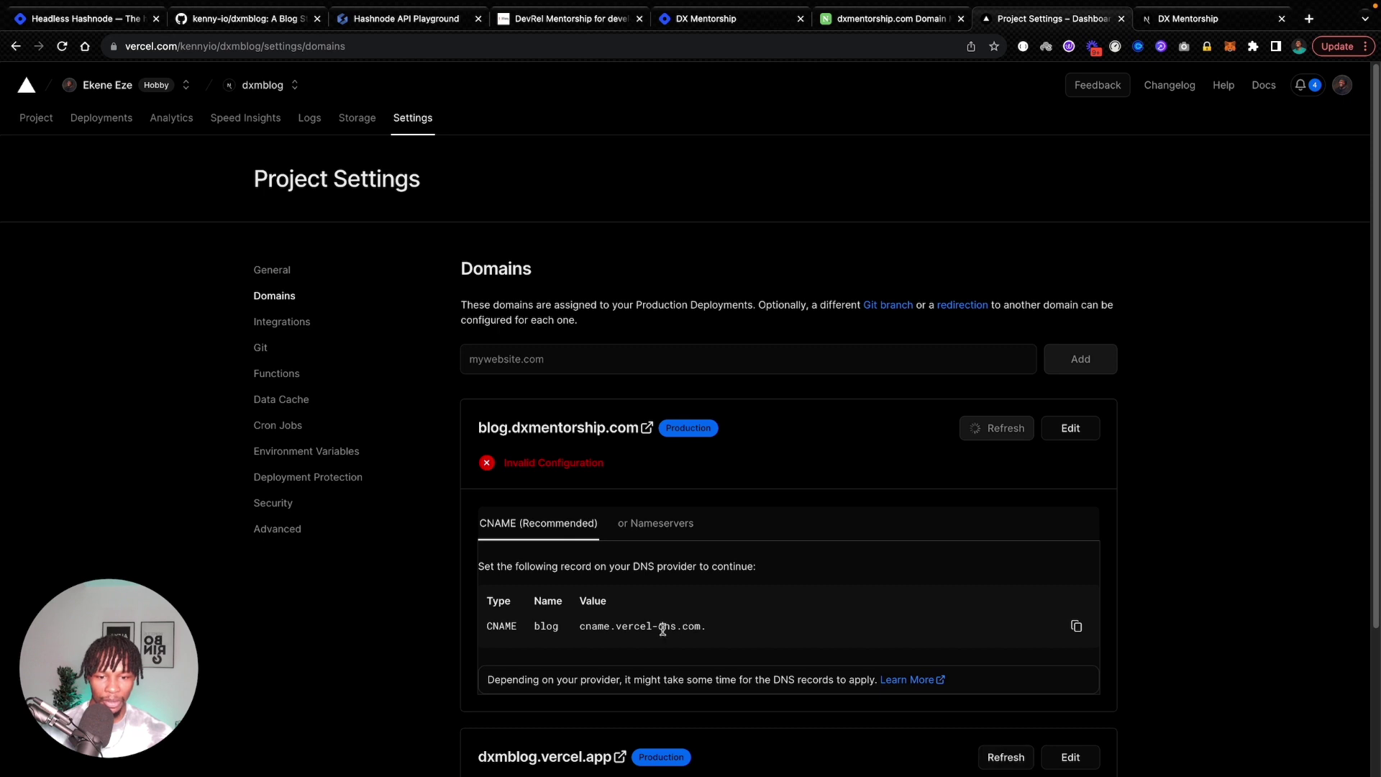
Step: Add a name.com CNAME record for host blog with answer cname.vercel-dns.com, then check Vercel's domain status
left_click_drag(581, 626, 708, 627)
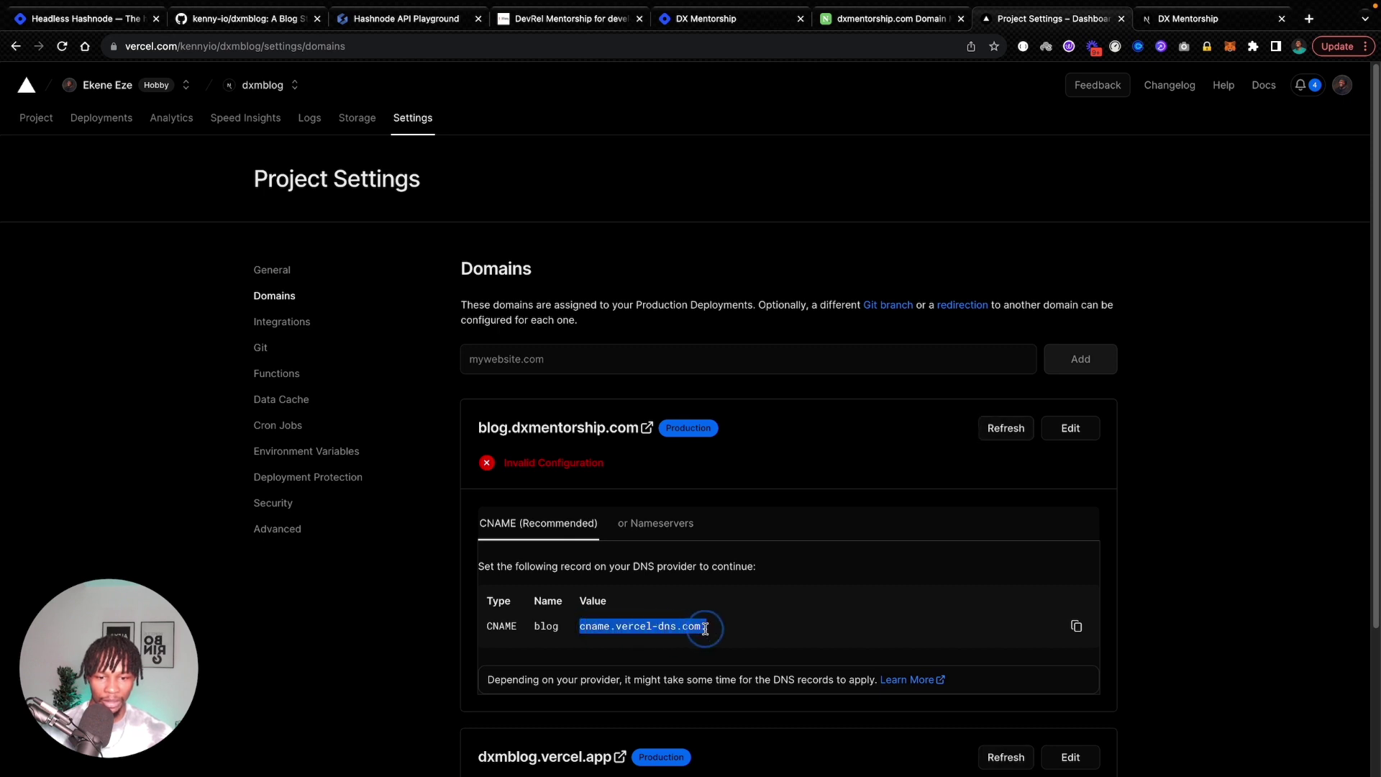
key("super+c")
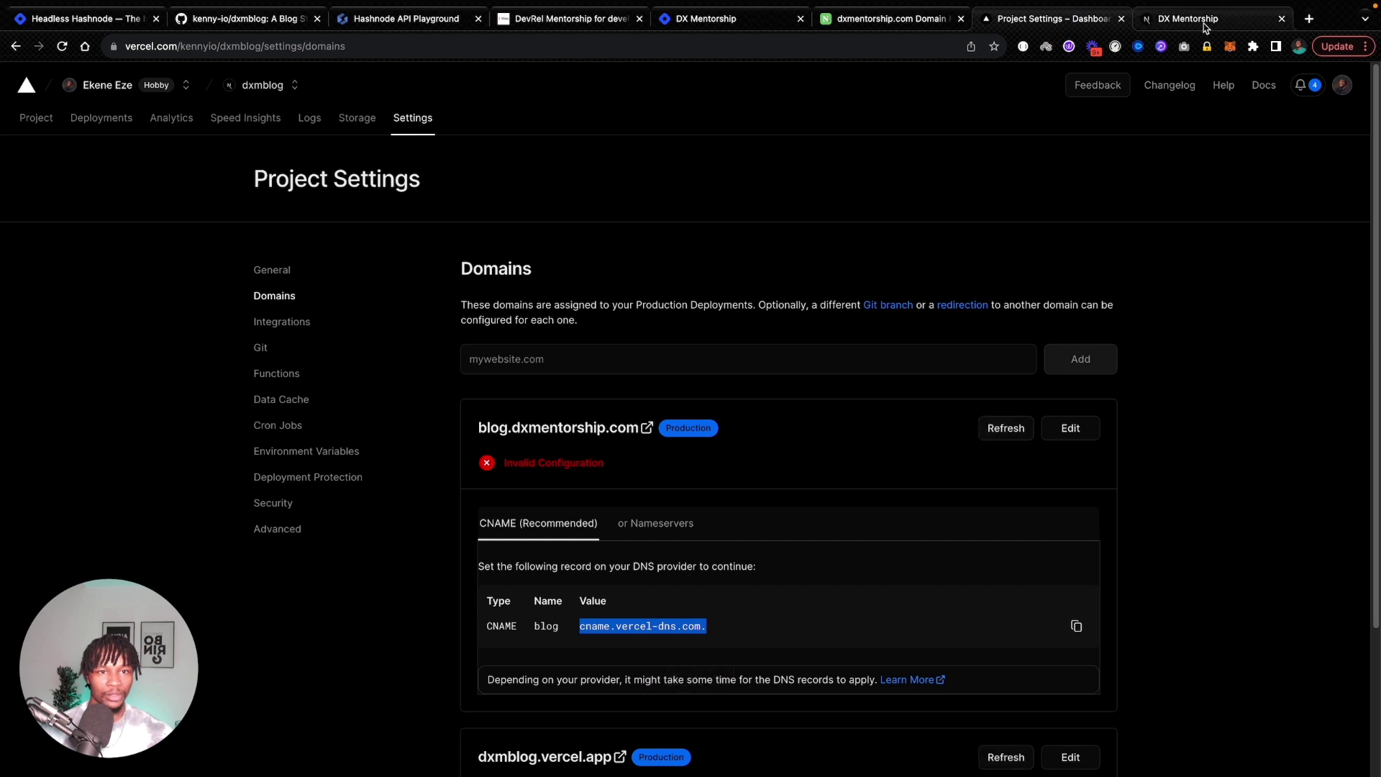
left_click(927, 21)
left_click(296, 110)
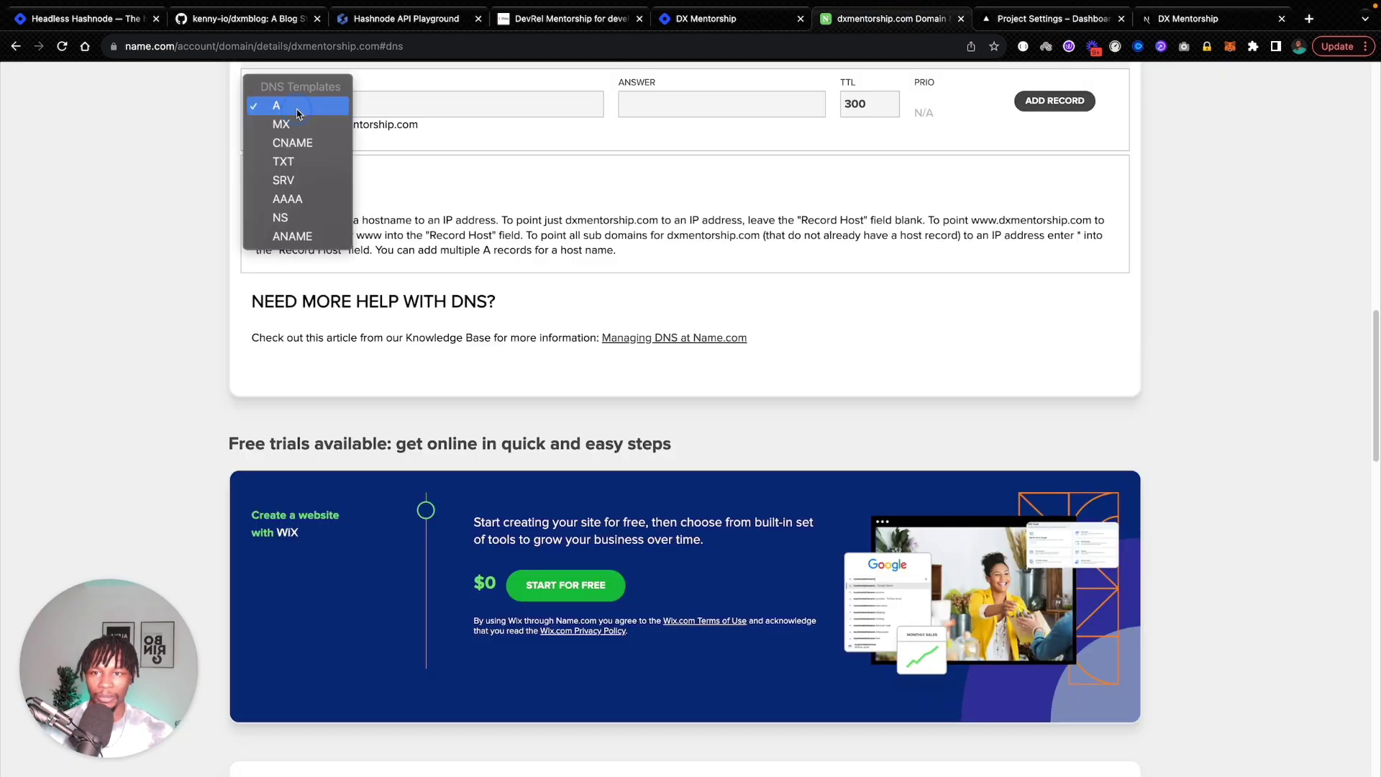
left_click(301, 141)
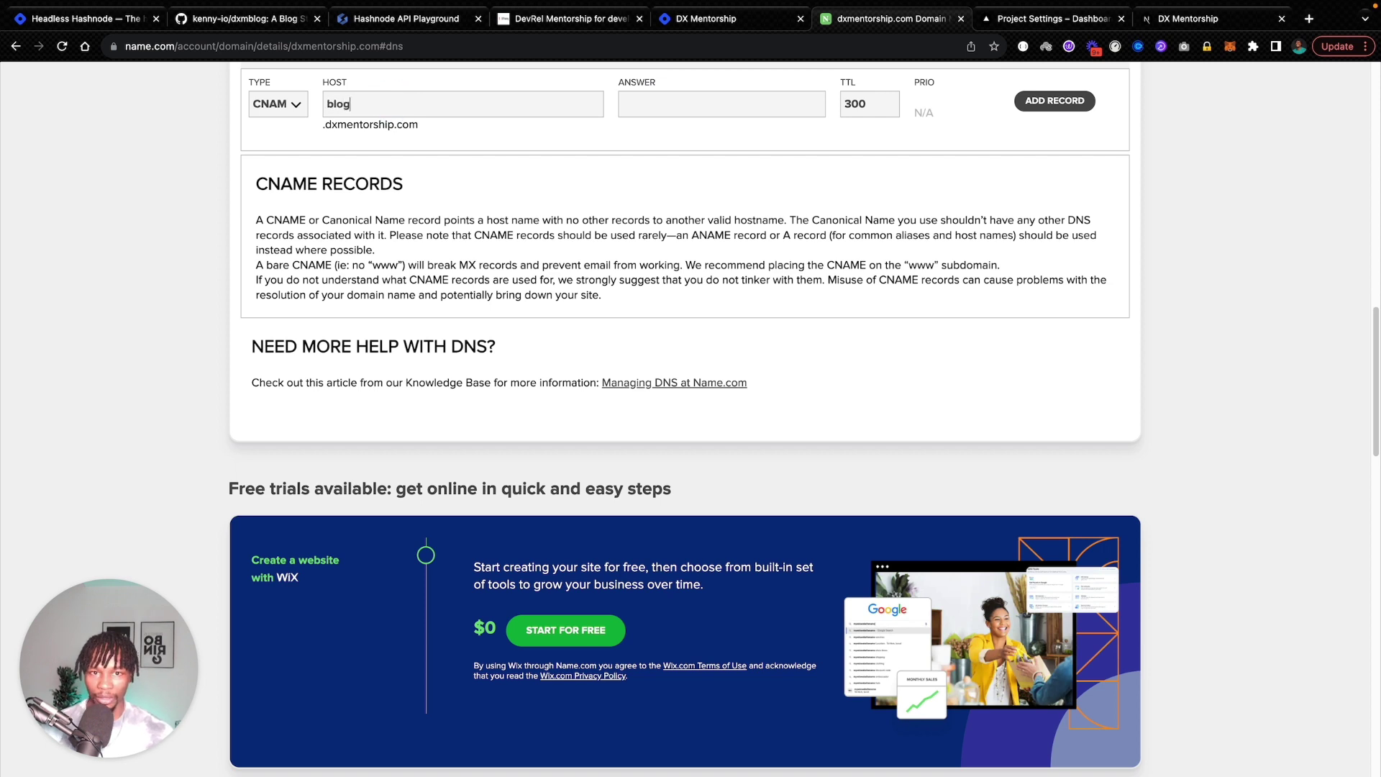
left_click(628, 106)
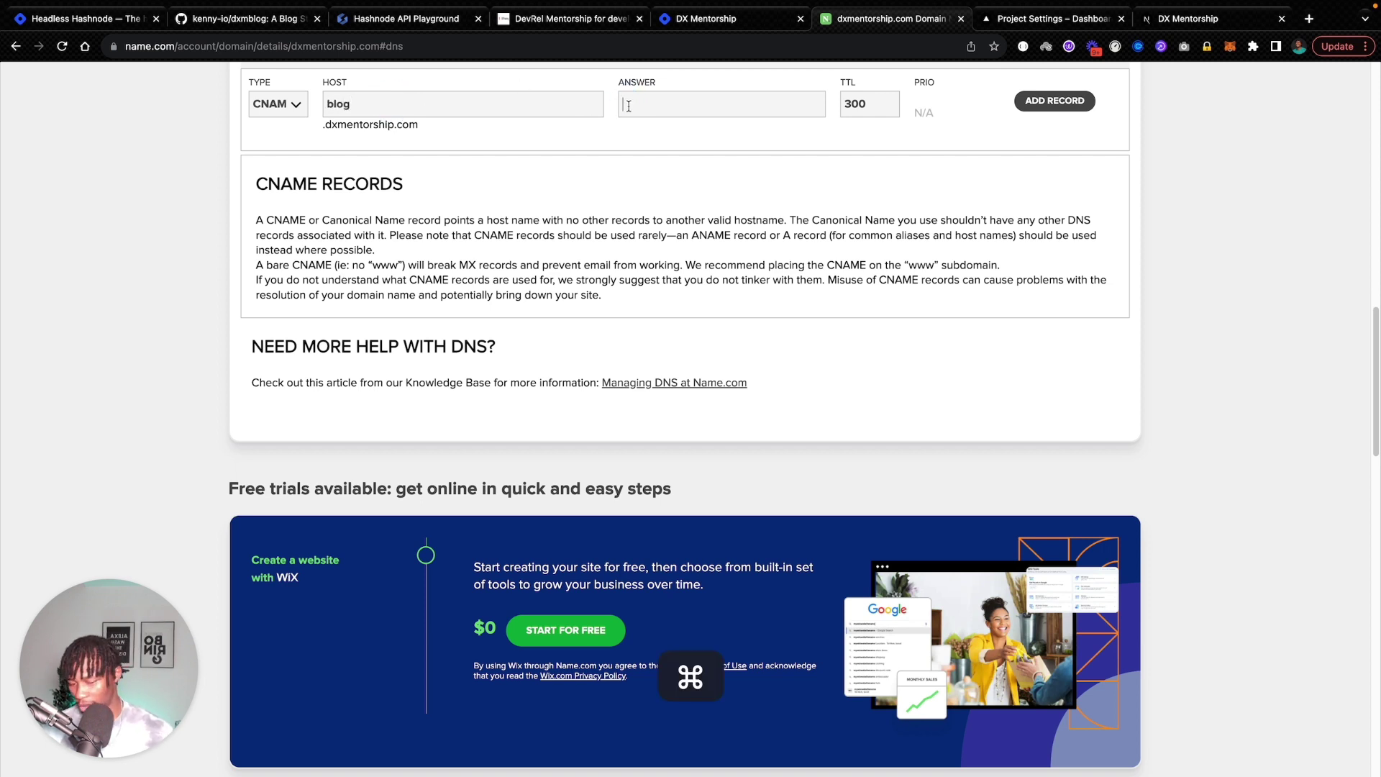
key("super+v")
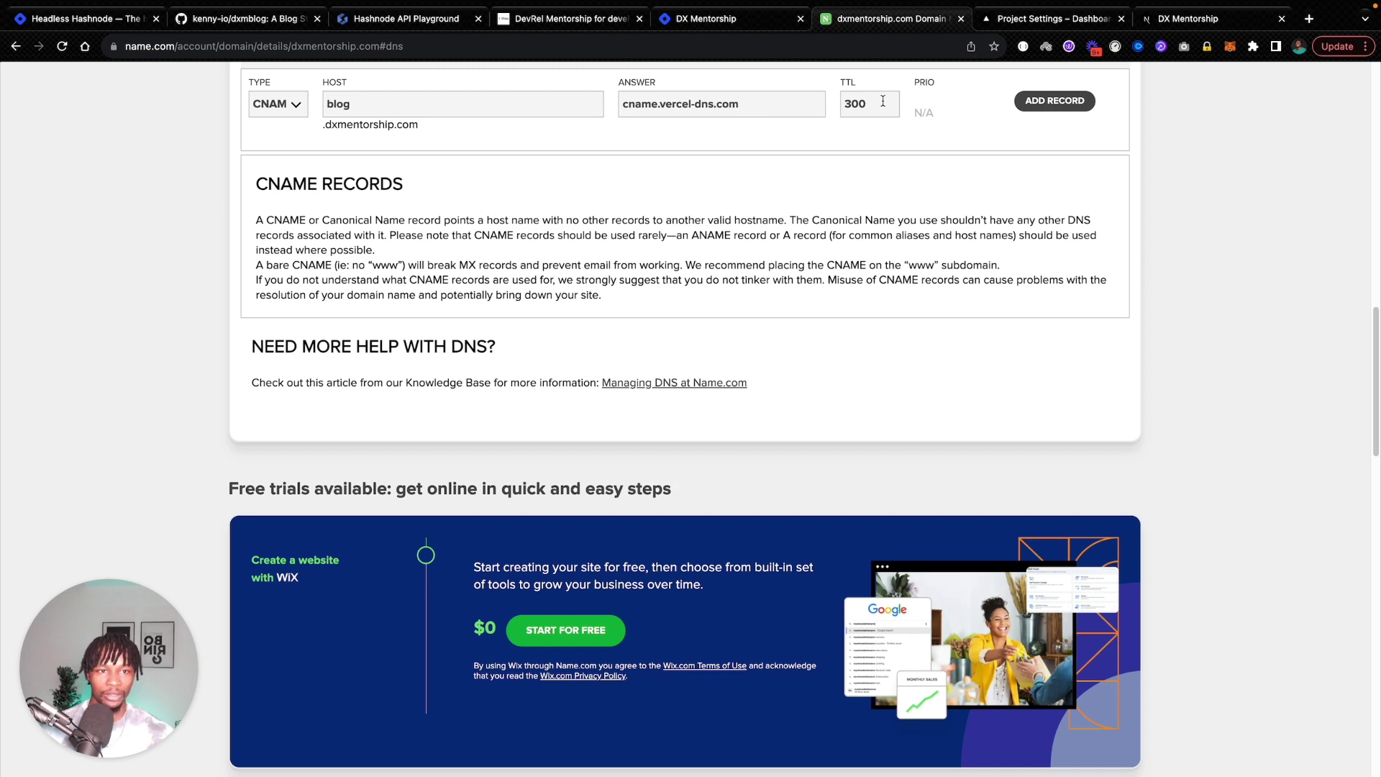
left_click(1055, 102)
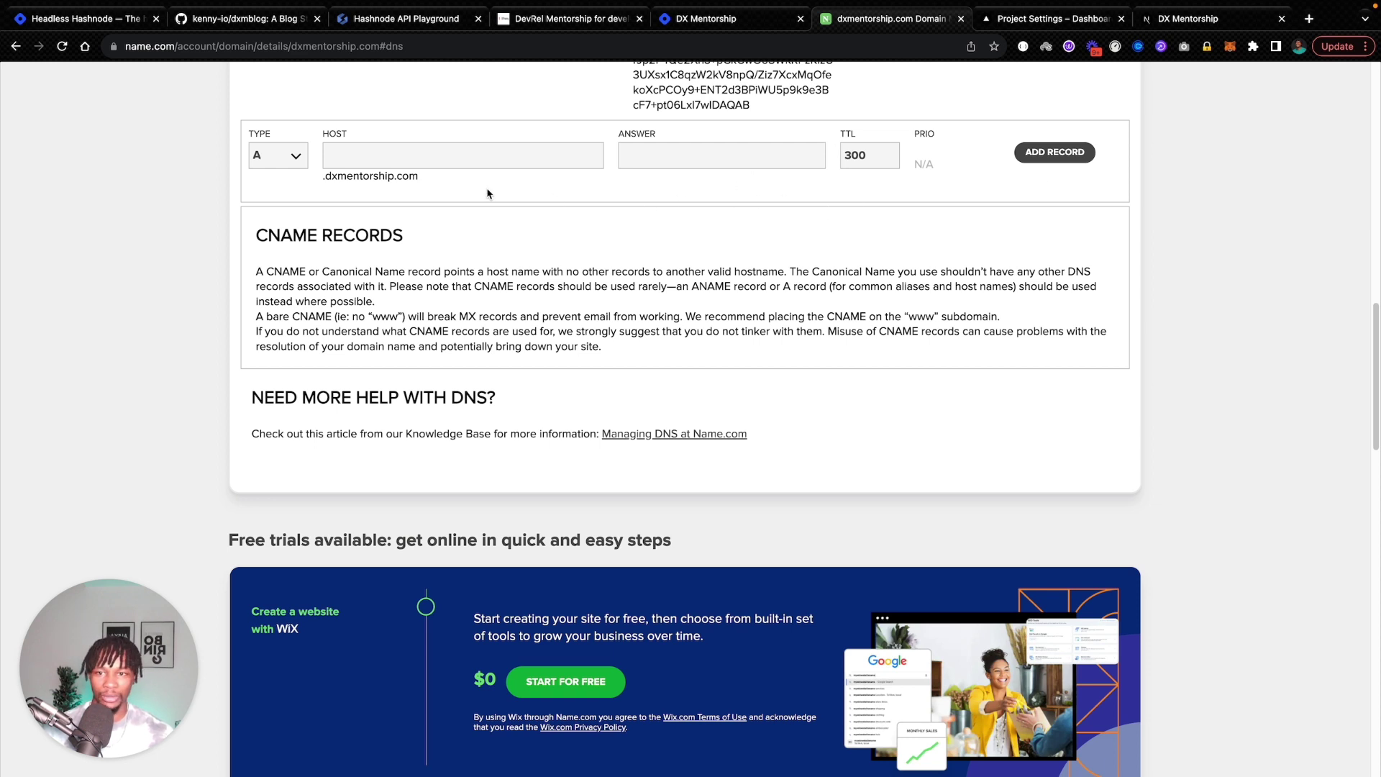
left_click(1054, 19)
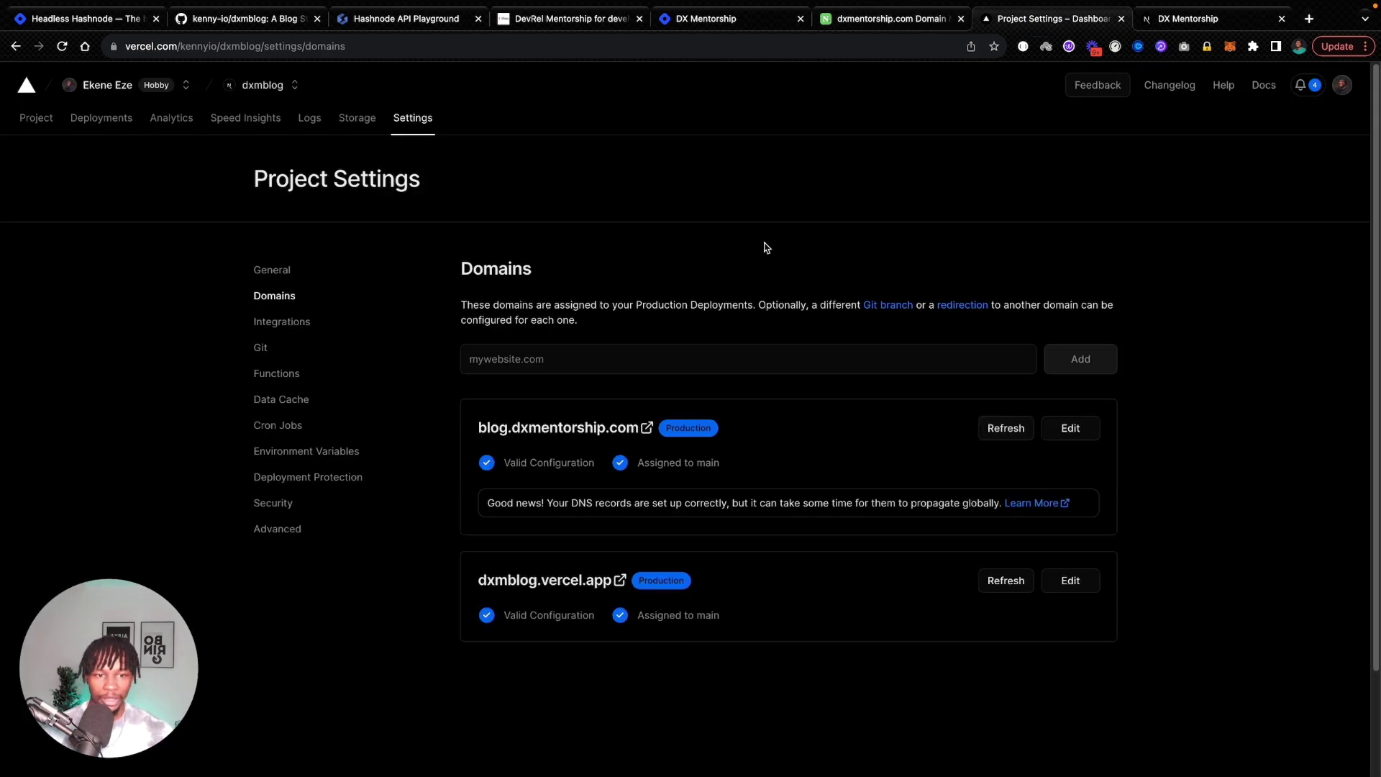
Step: Recheck blog.dxmentorship.com in Vercel, view dxmblog.vercel.app, then return to the dxmentorship.hashnode.dev blog
left_click(1013, 435)
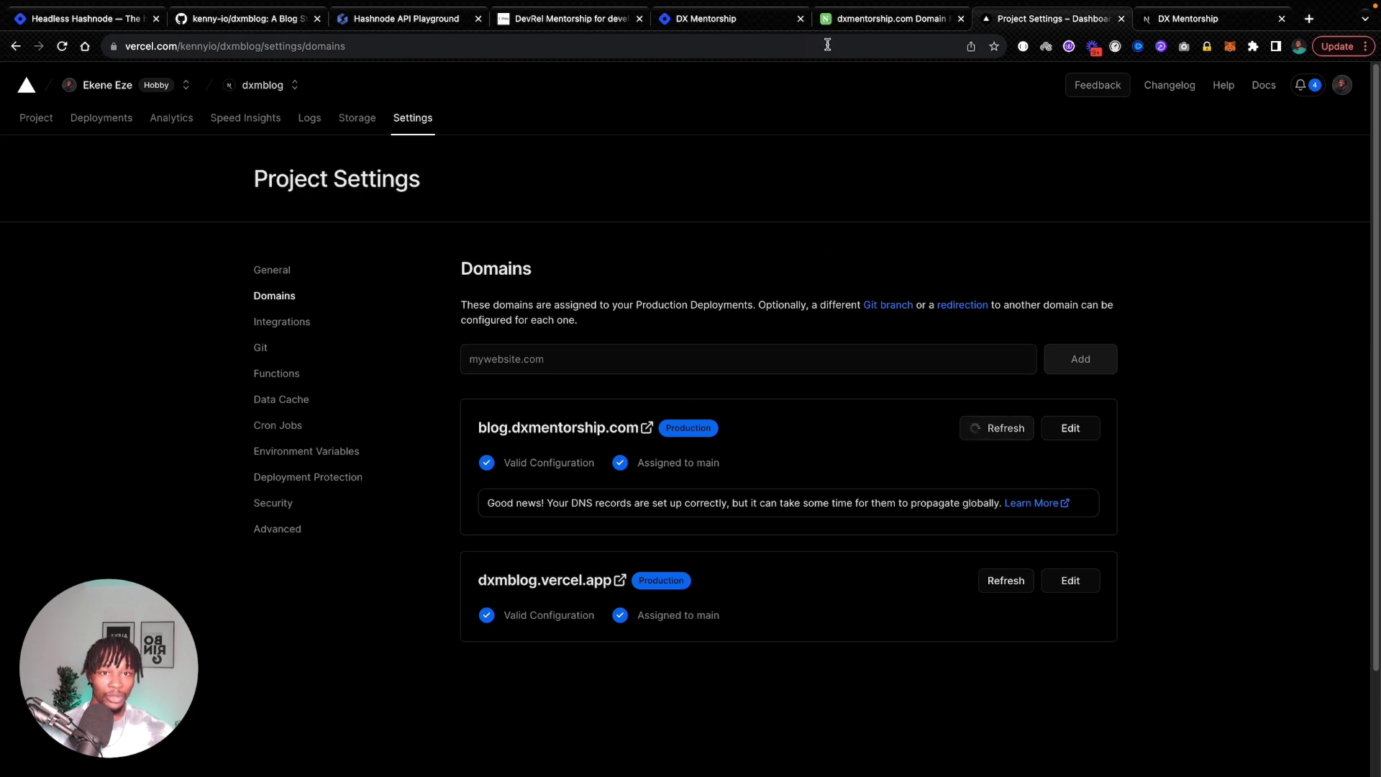
left_click(1200, 32)
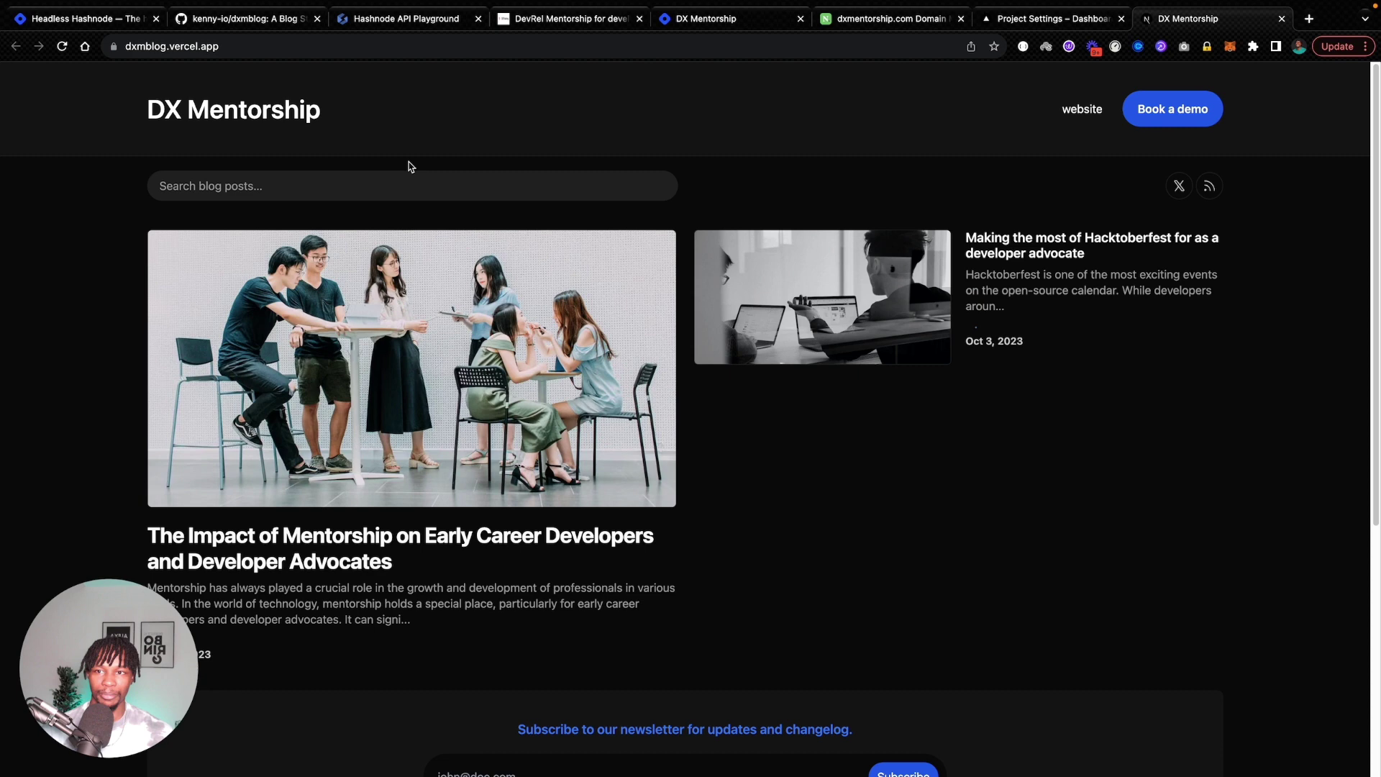
key("super+5")
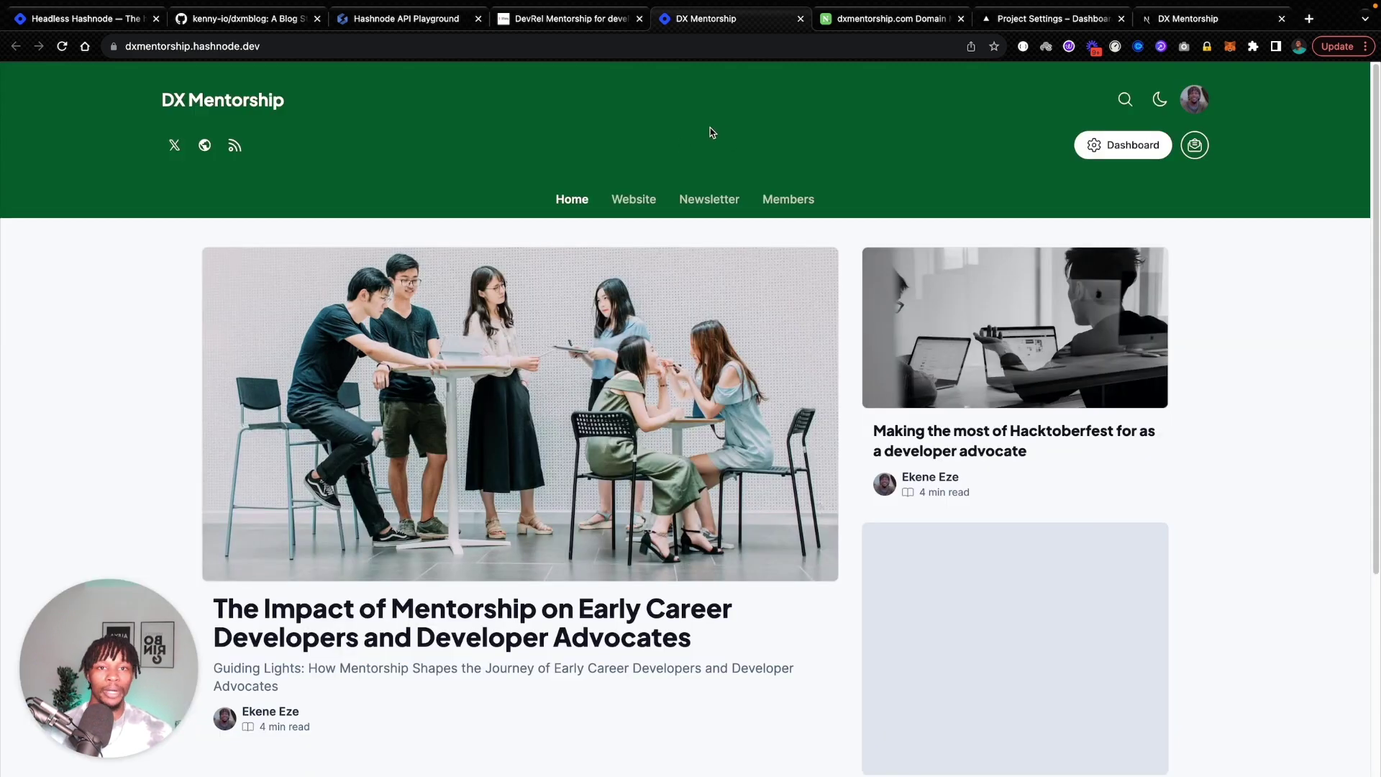
Step: Open the DX Mentorship blog's Hashnode dashboard and scroll its Advanced settings to the headless CMS section
left_click(1110, 150)
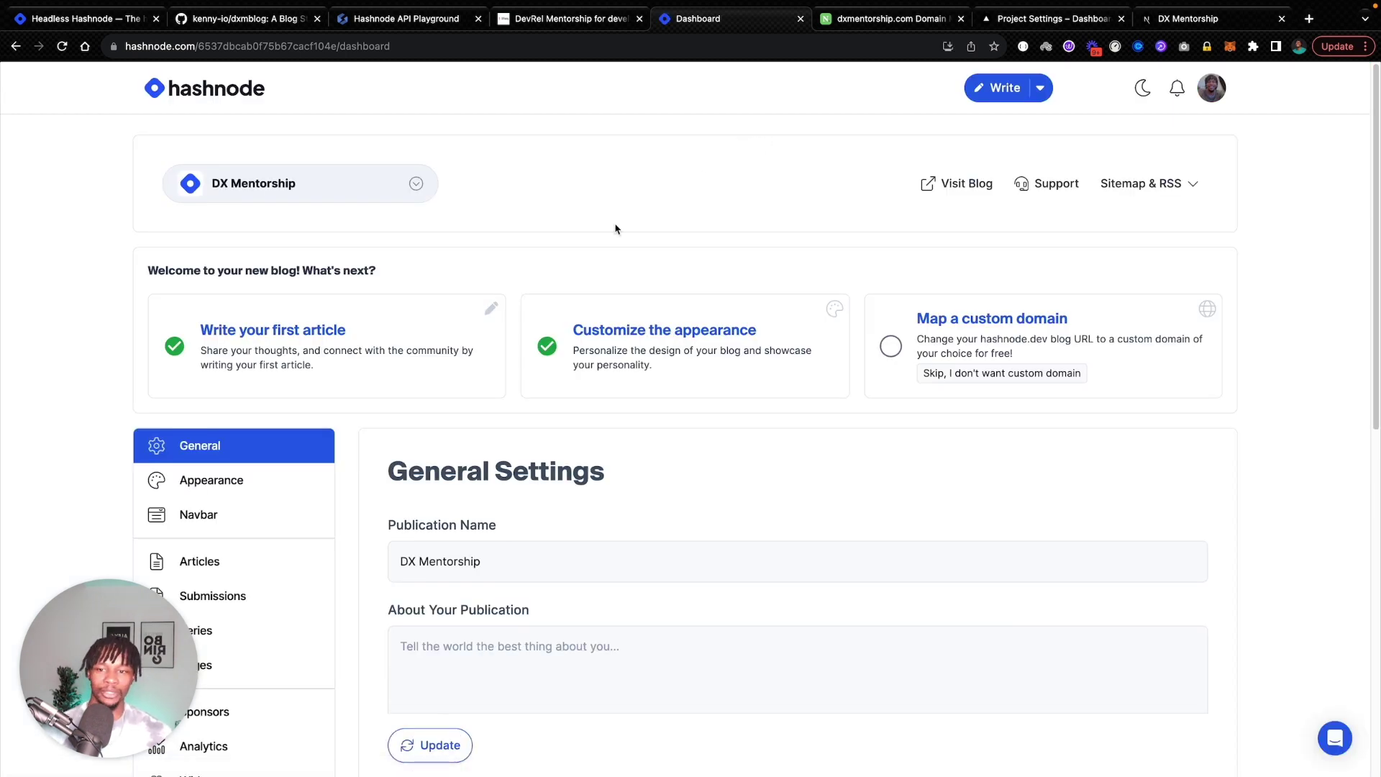
scroll(450, 355, "down", 9)
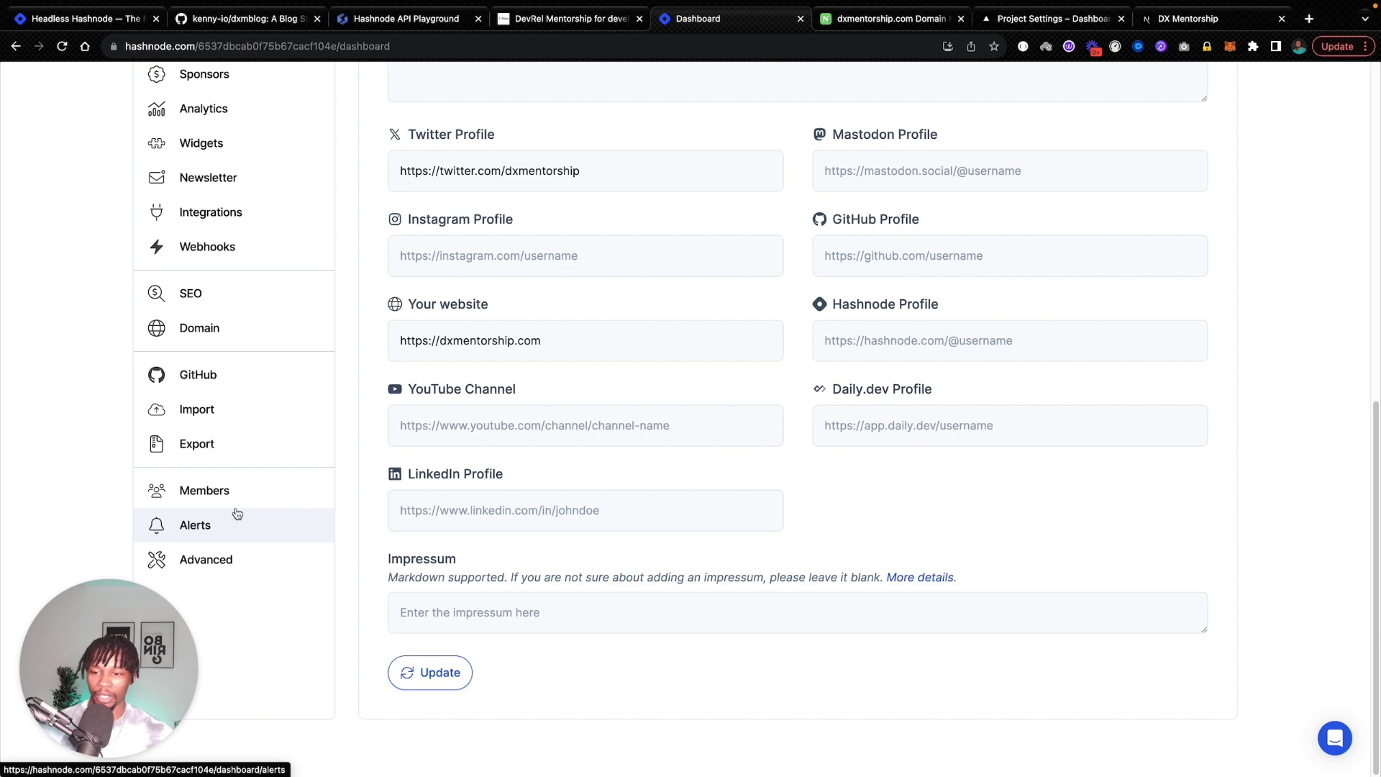
left_click(227, 563)
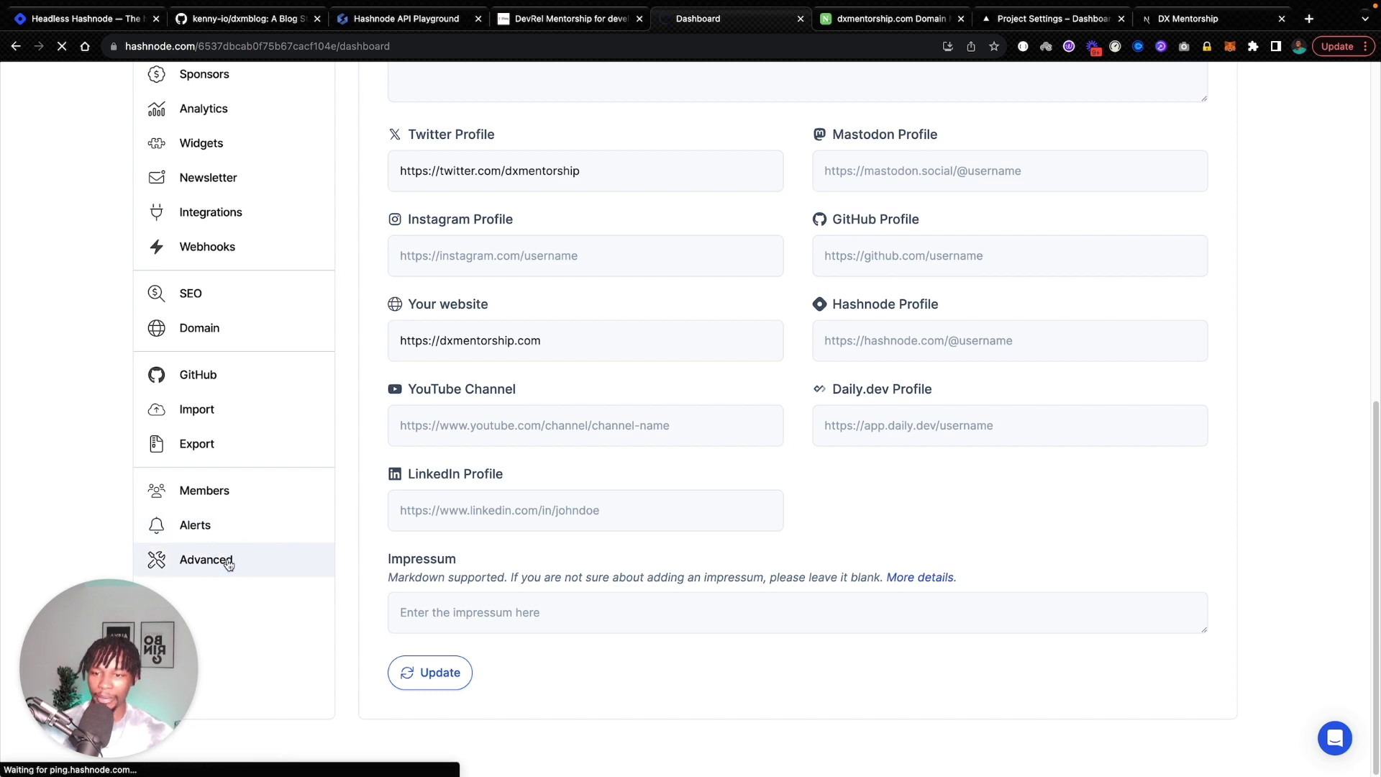
scroll(477, 587, "down", 1)
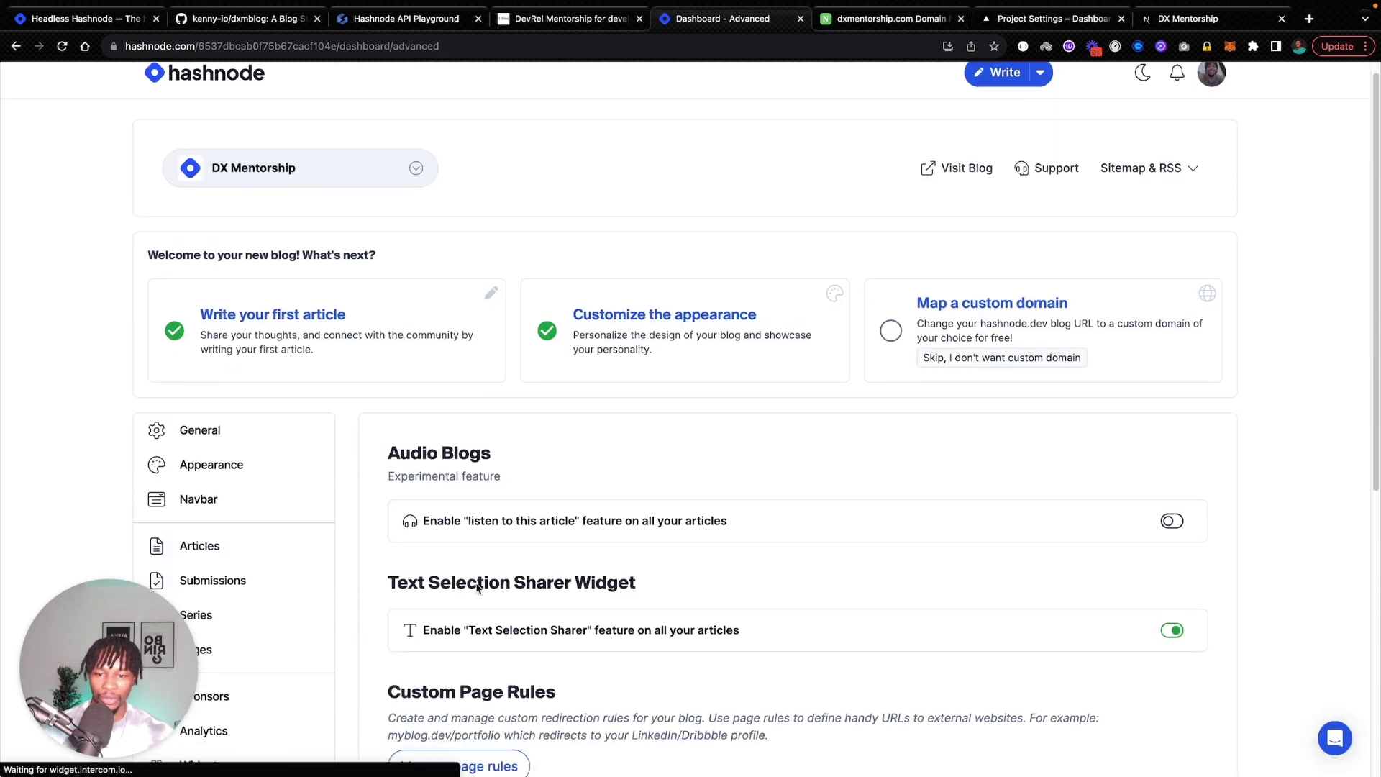
scroll(477, 586, "down", 7)
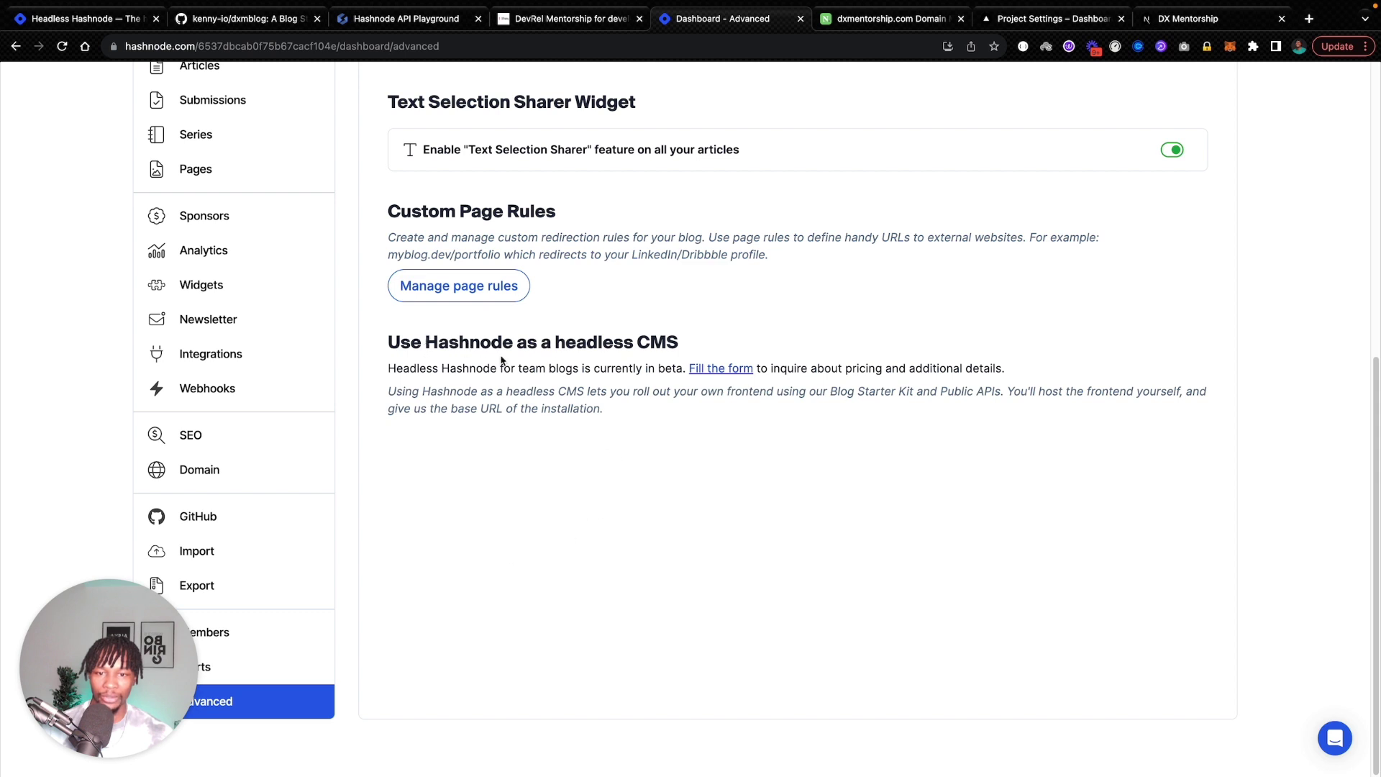
left_click(601, 343)
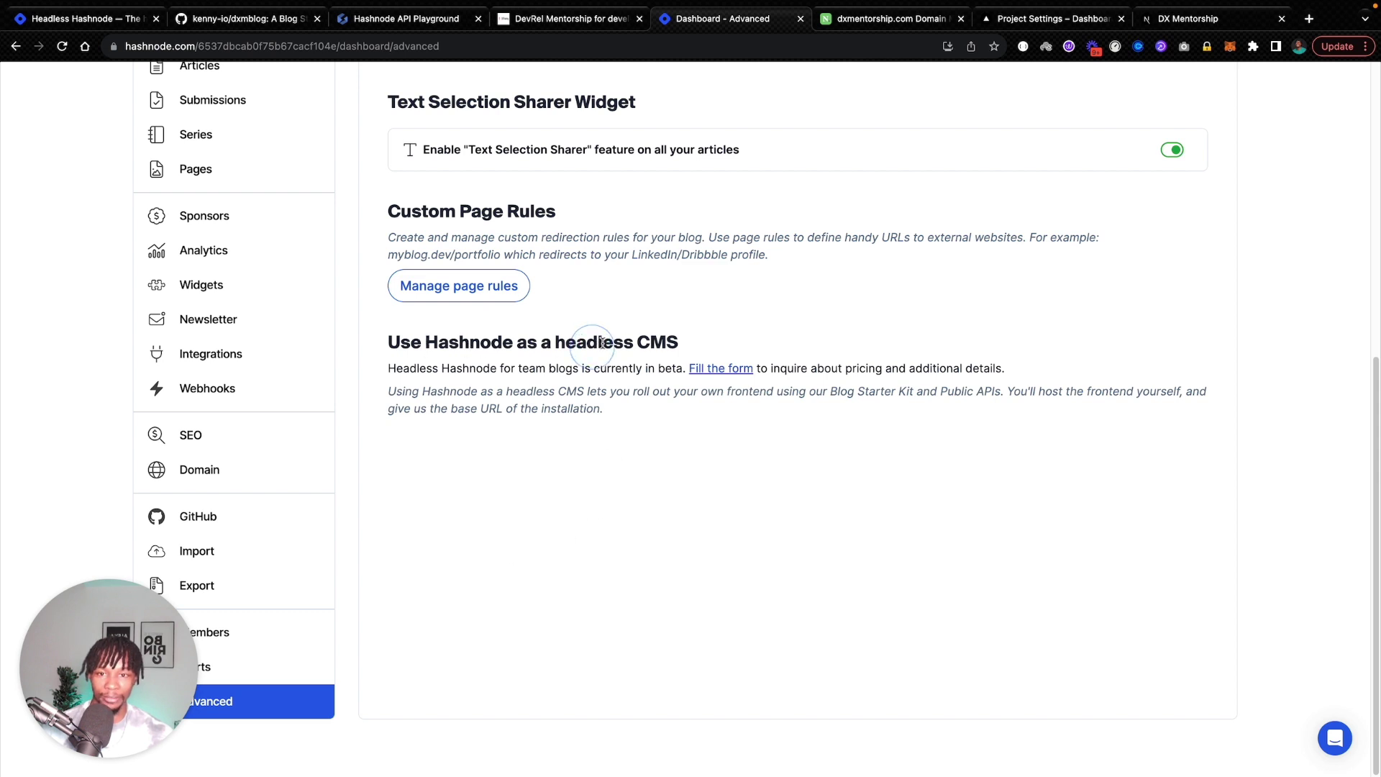
scroll(602, 342, "up", 7)
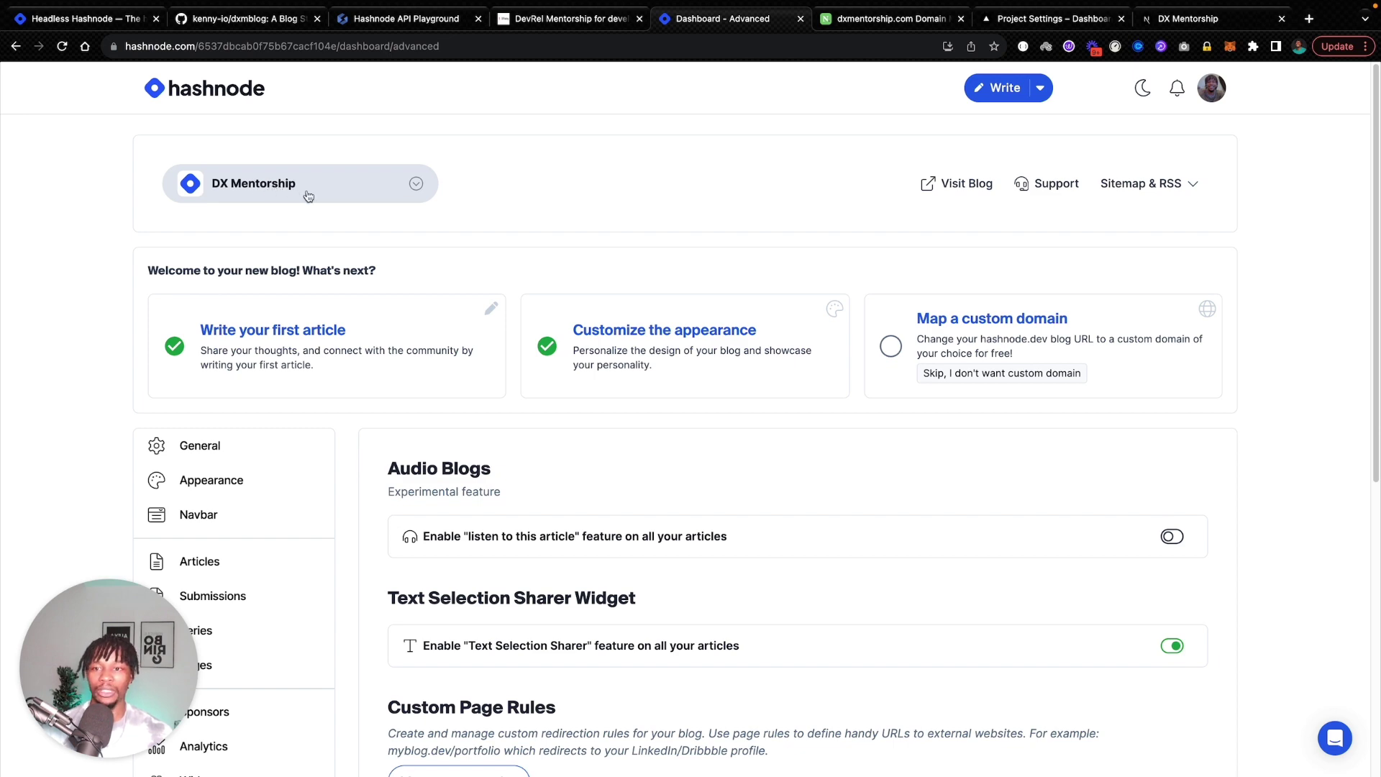
scroll(833, 542, "down", 7)
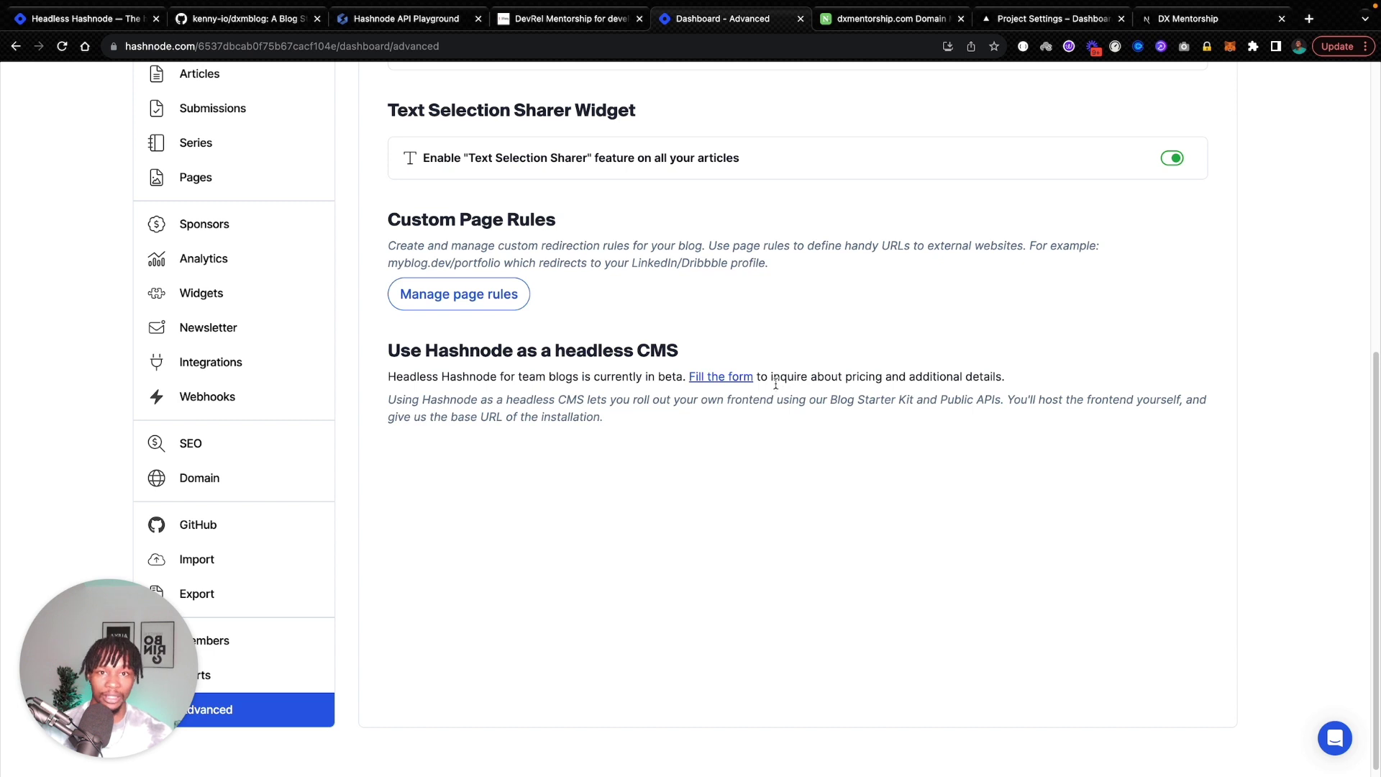
scroll(787, 393, "up", 2)
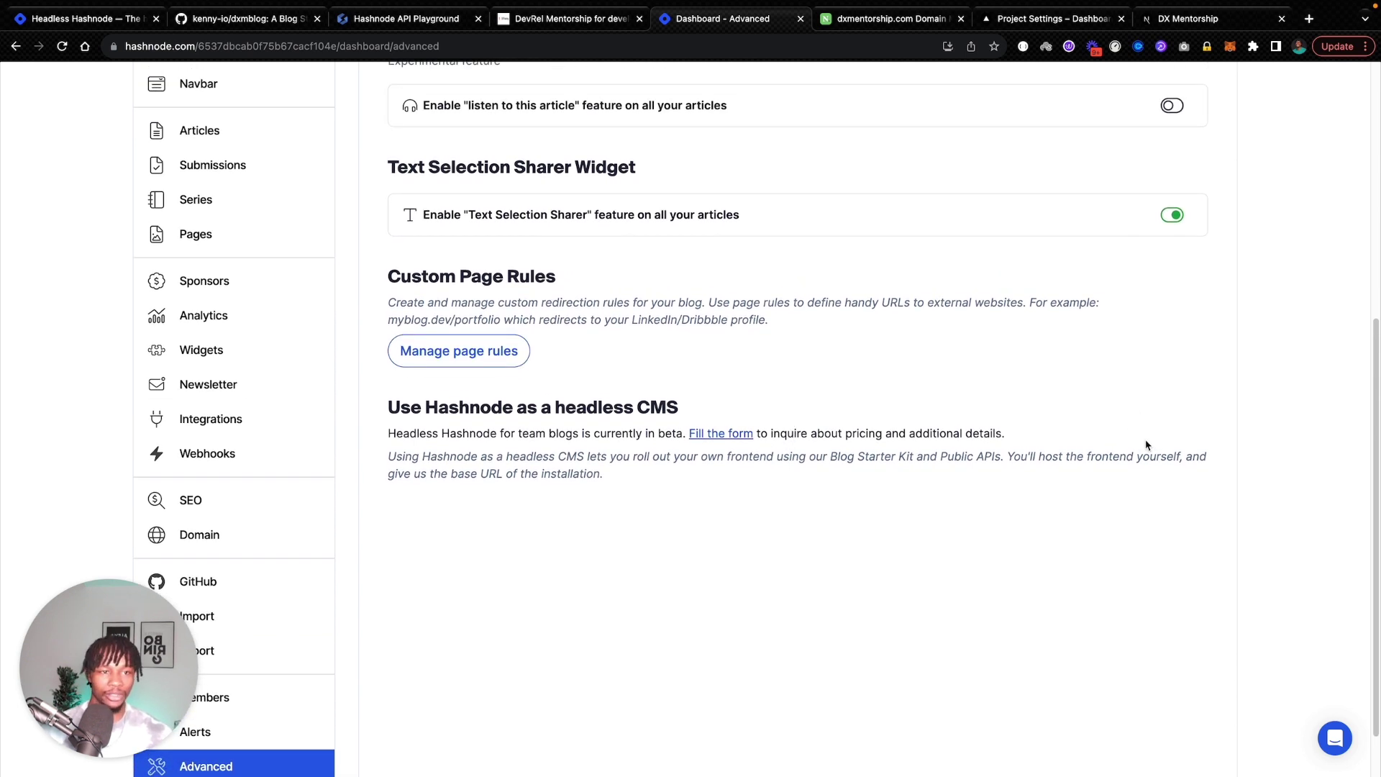
scroll(936, 439, "up", 10)
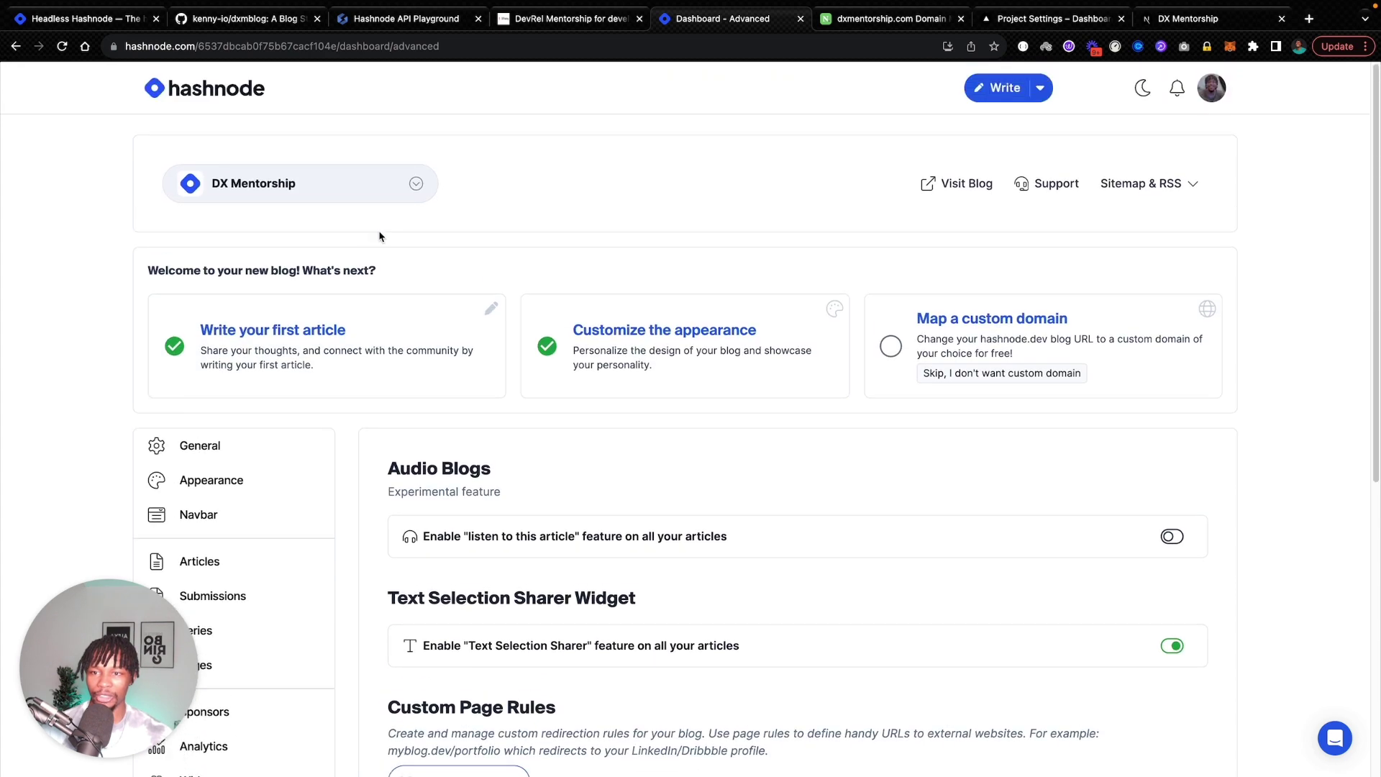
Step: Switch to the personal blog's dashboard and review its Advanced headless mode setting
left_click(331, 184)
left_click(225, 228)
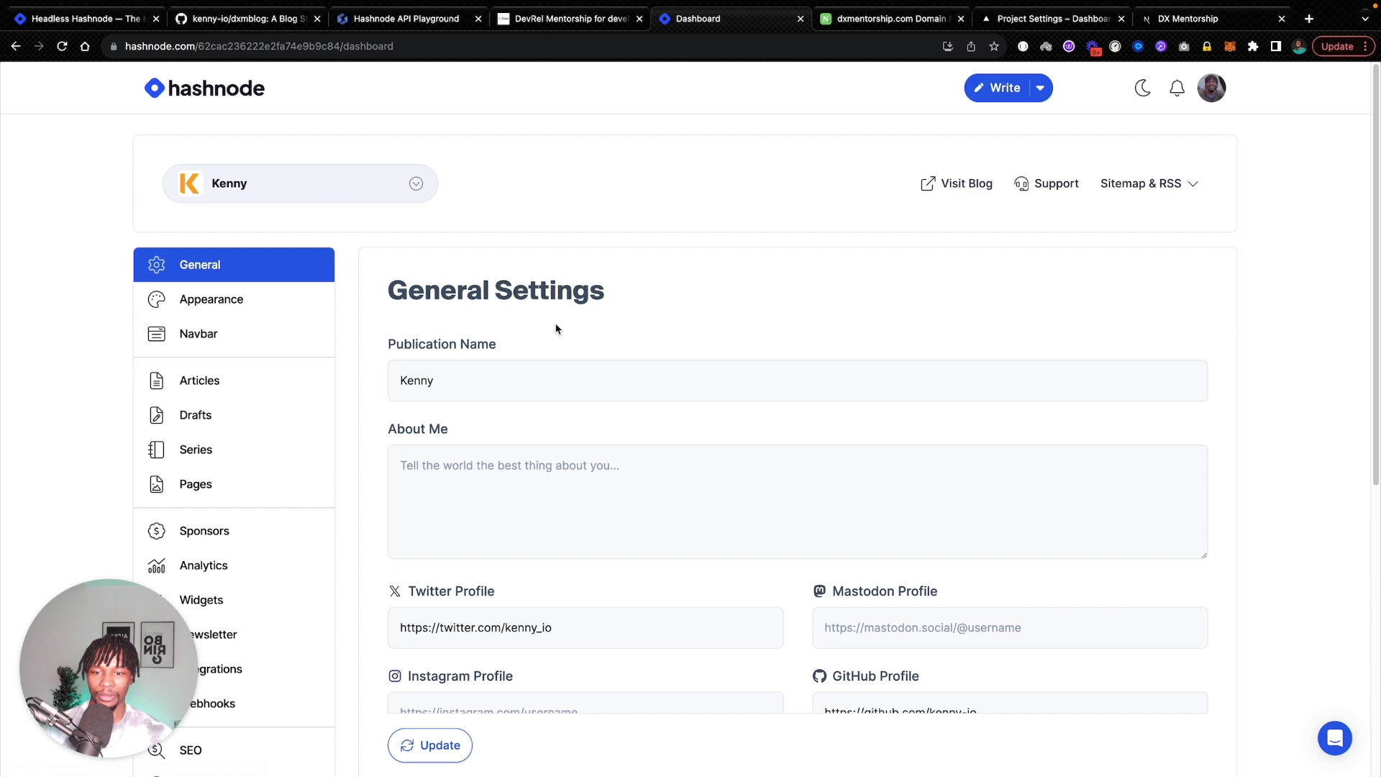
scroll(715, 365, "down", 6)
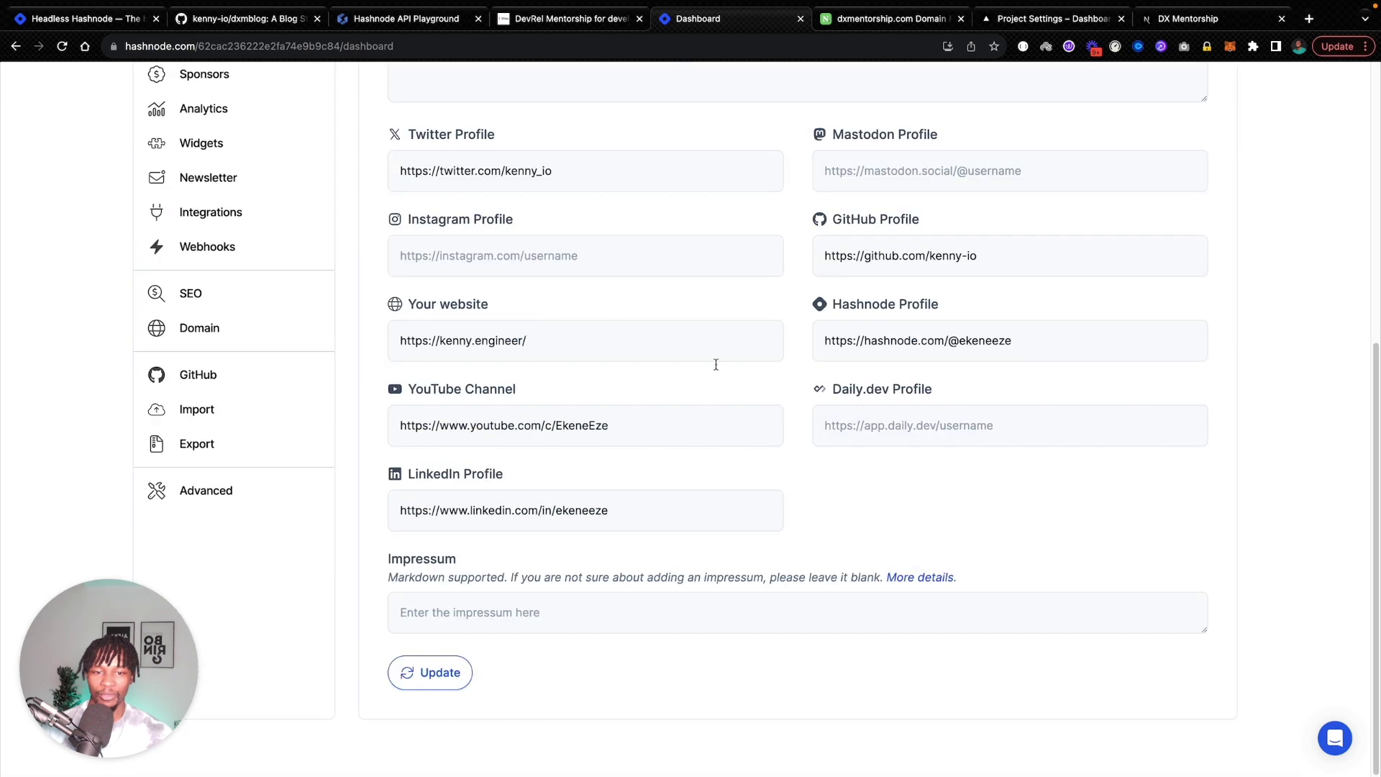
left_click(209, 505)
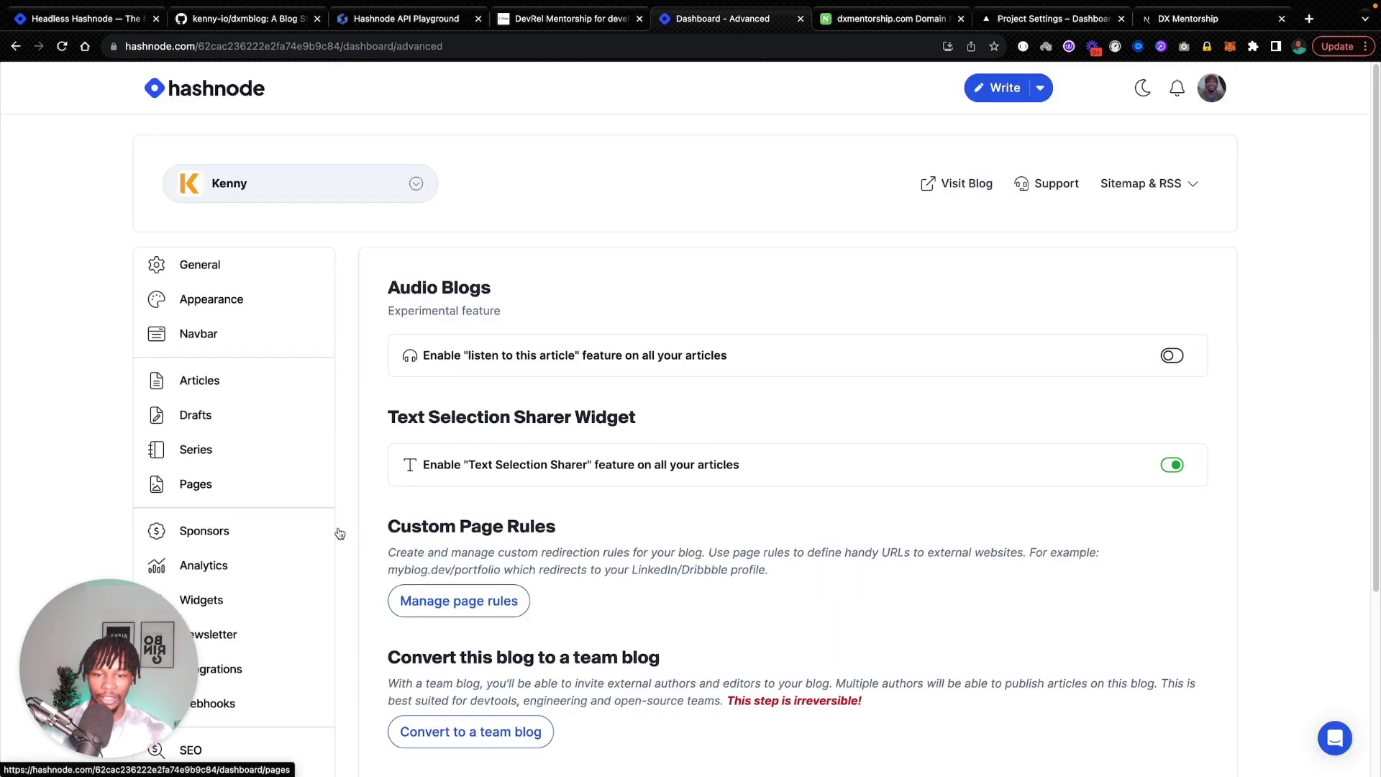
scroll(819, 589, "down", 4)
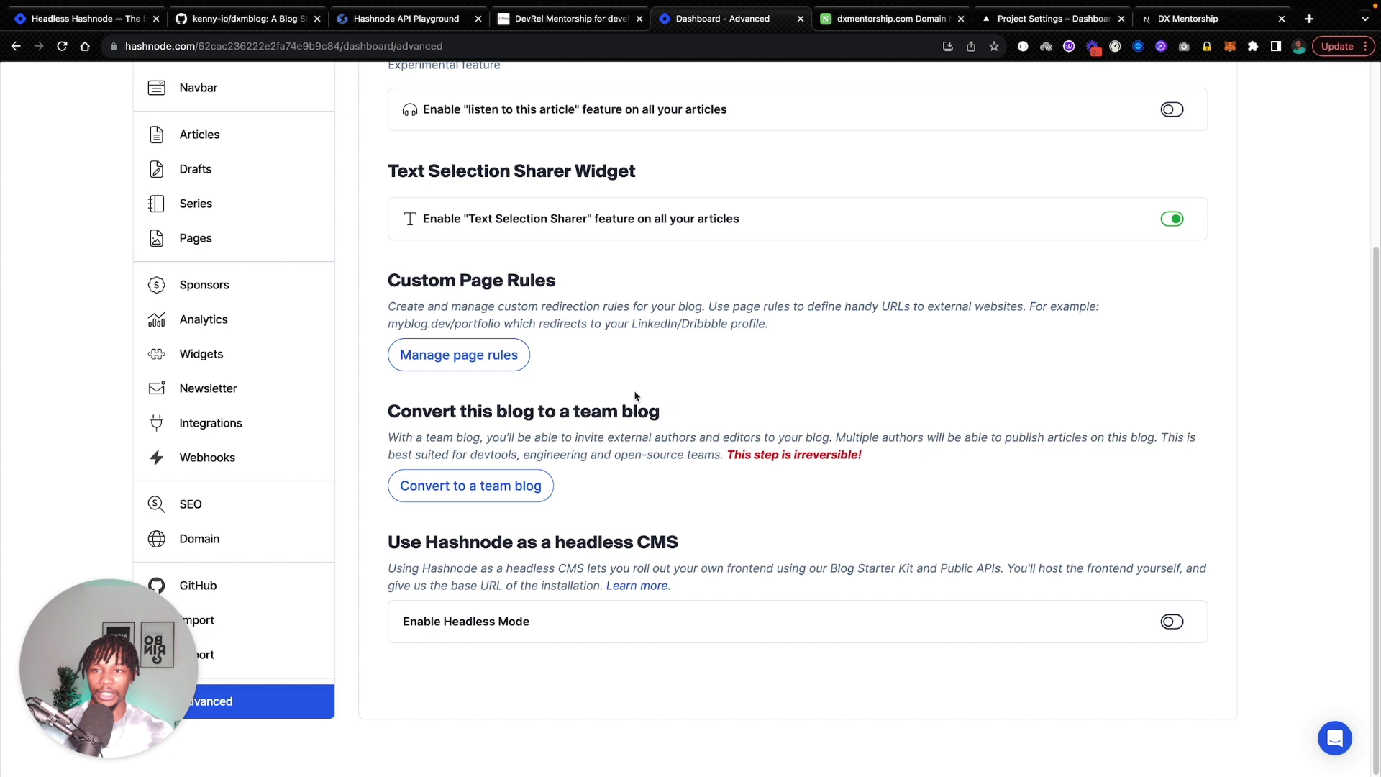
scroll(651, 379, "up", 5)
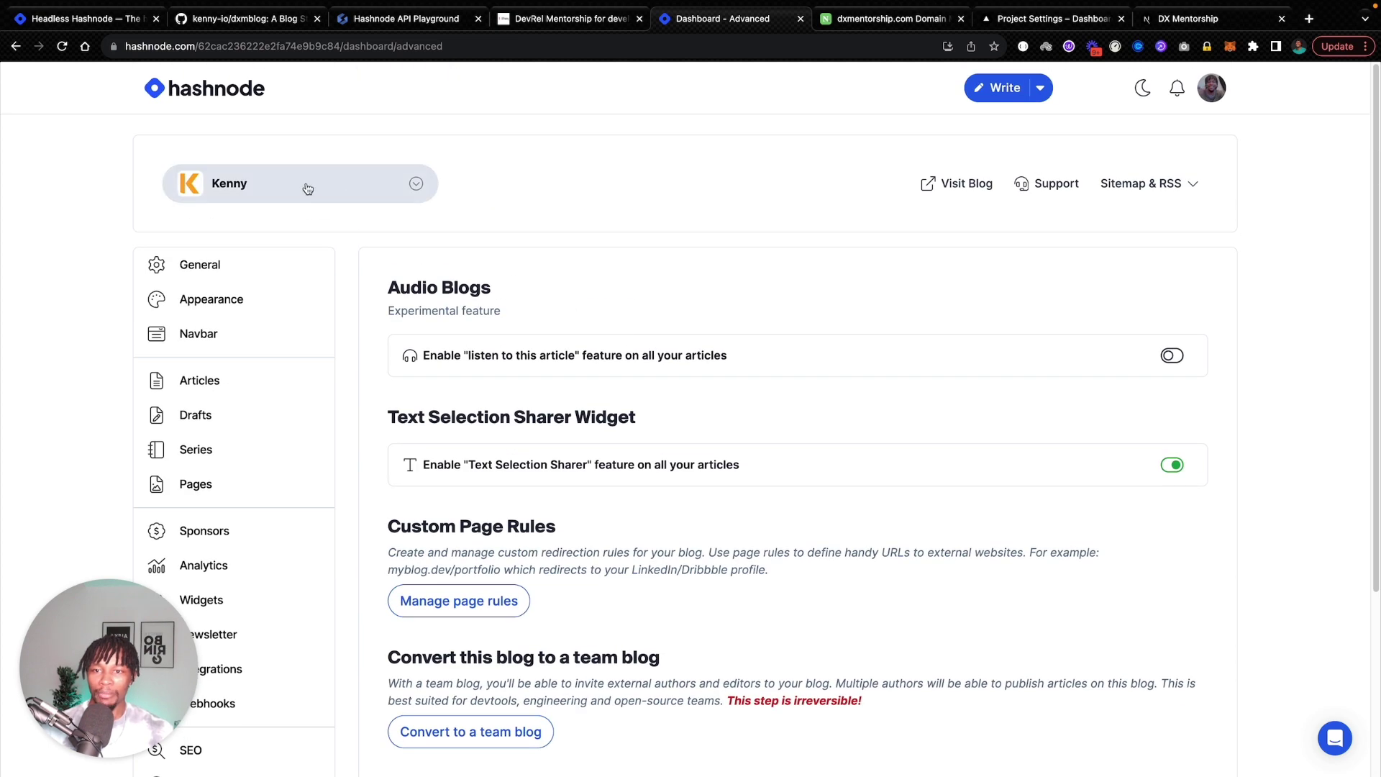
Step: Switch to the WebGuid team blog and view its Advanced settings with the beta headless CMS form
left_click(305, 188)
left_click(261, 232)
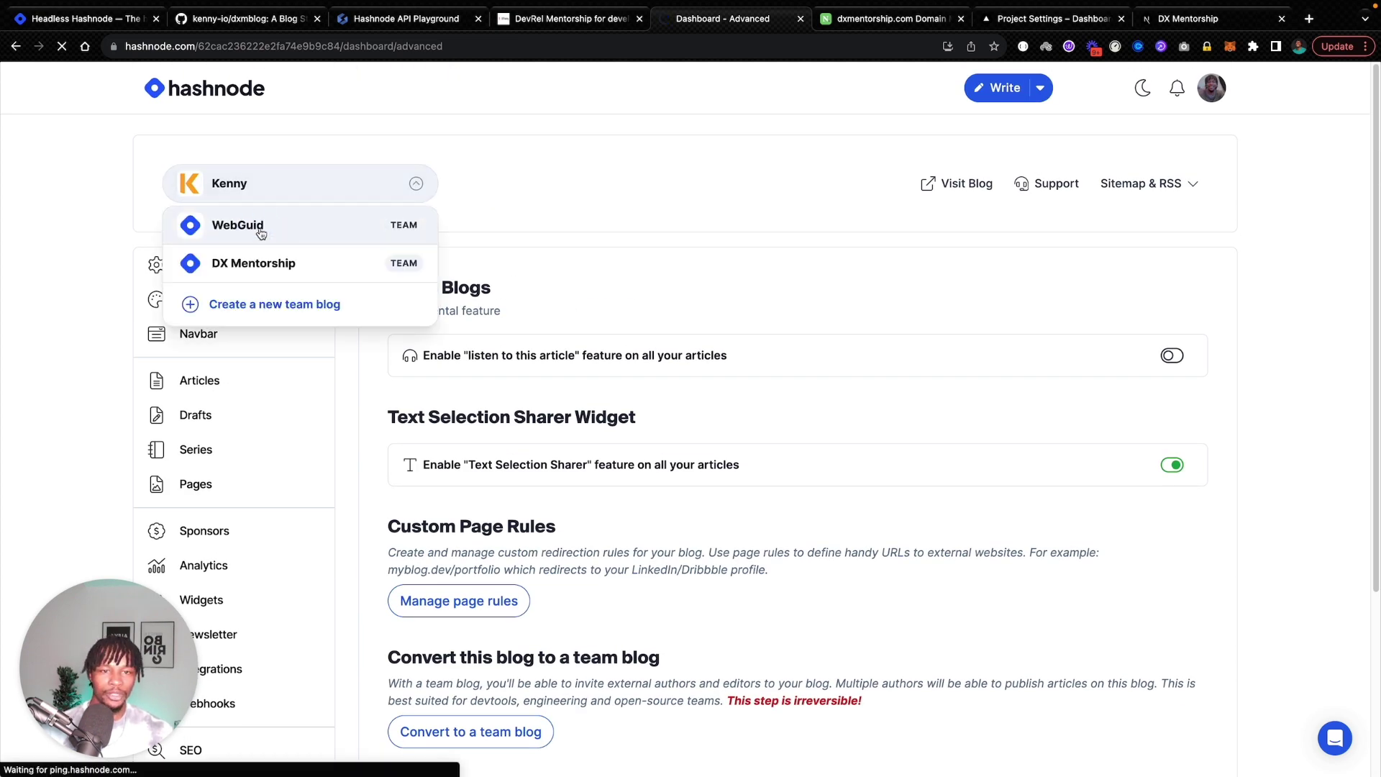
scroll(641, 484, "down", 15)
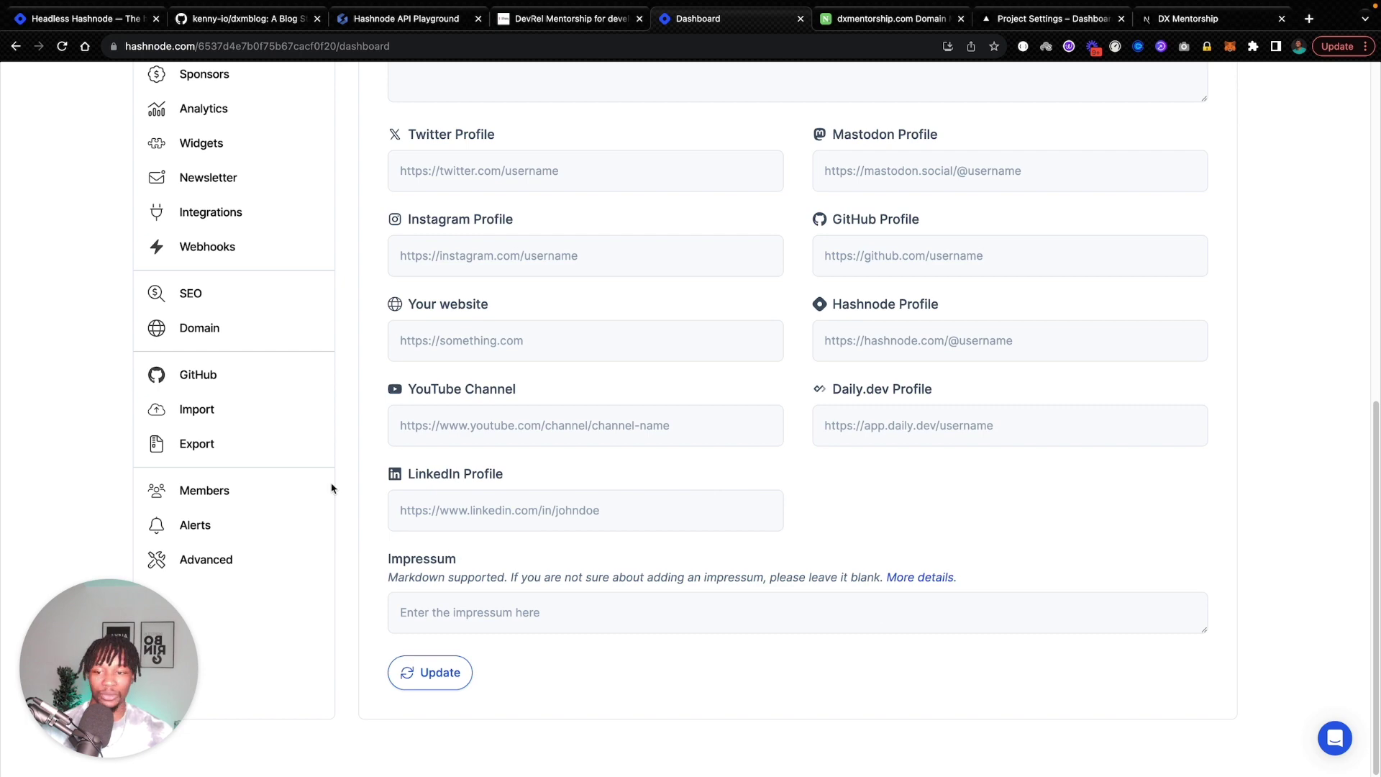
left_click(246, 558)
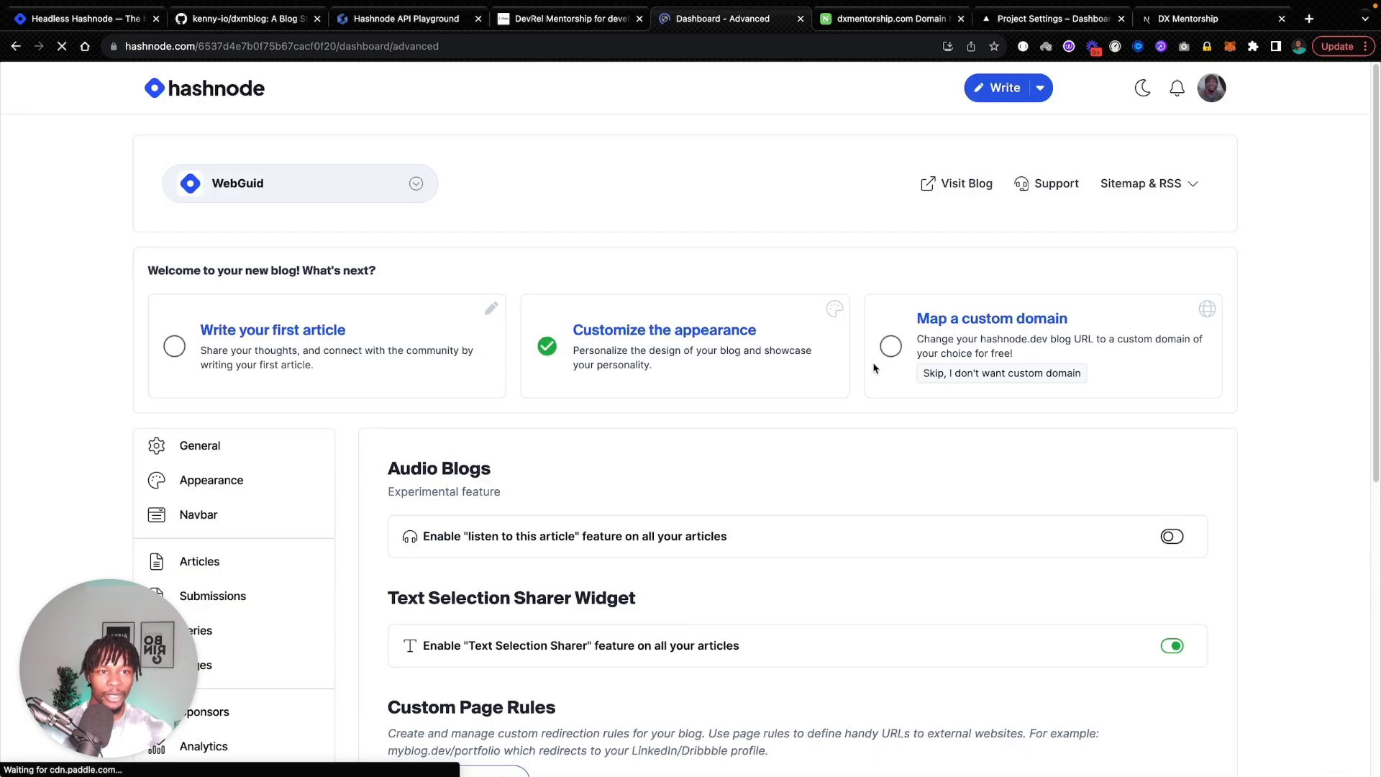
scroll(720, 500, "down", 7)
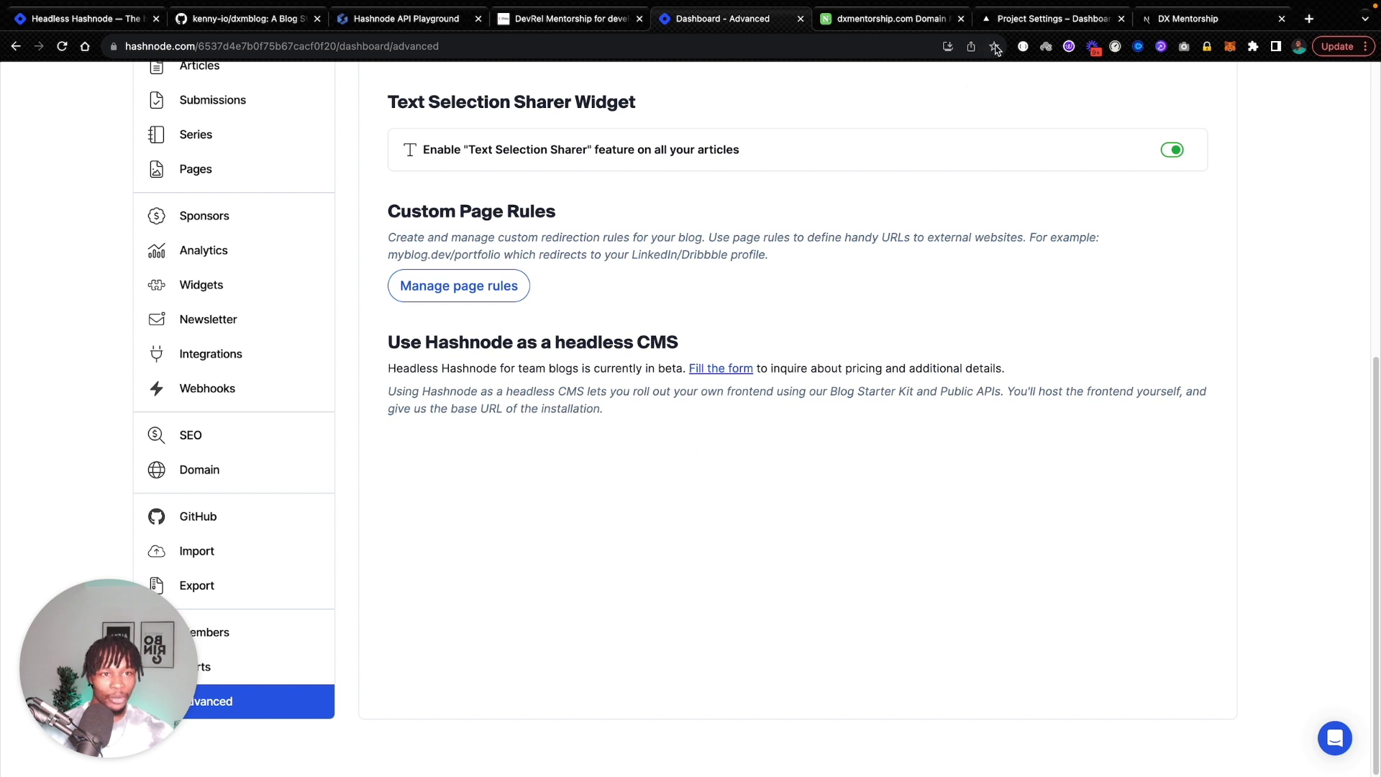
Step: Return to the Vercel project's domain settings to reach blog.dxmentorship.com
left_click(1036, 22)
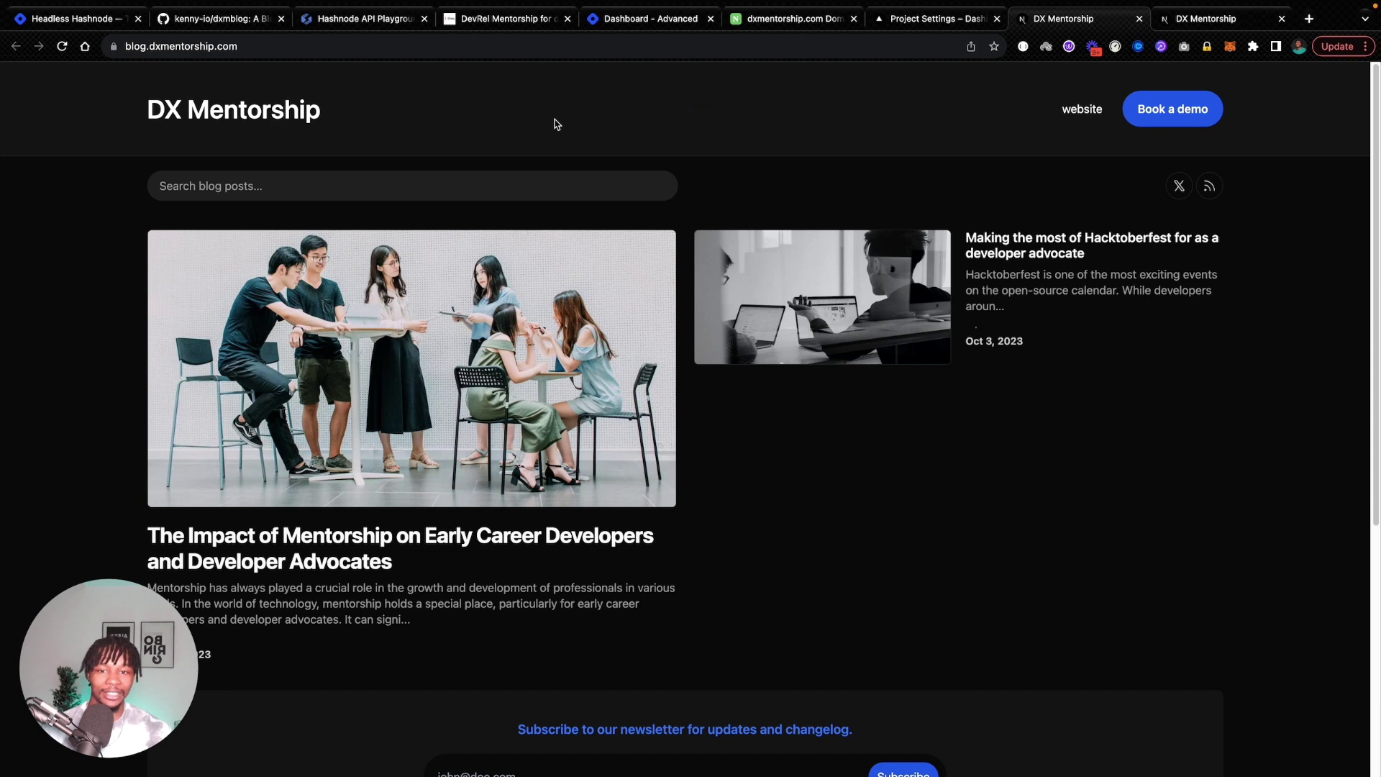
Step: Search the blog posts for 'hackto', then look over the page including the newsletter sign-up field
left_click(583, 188)
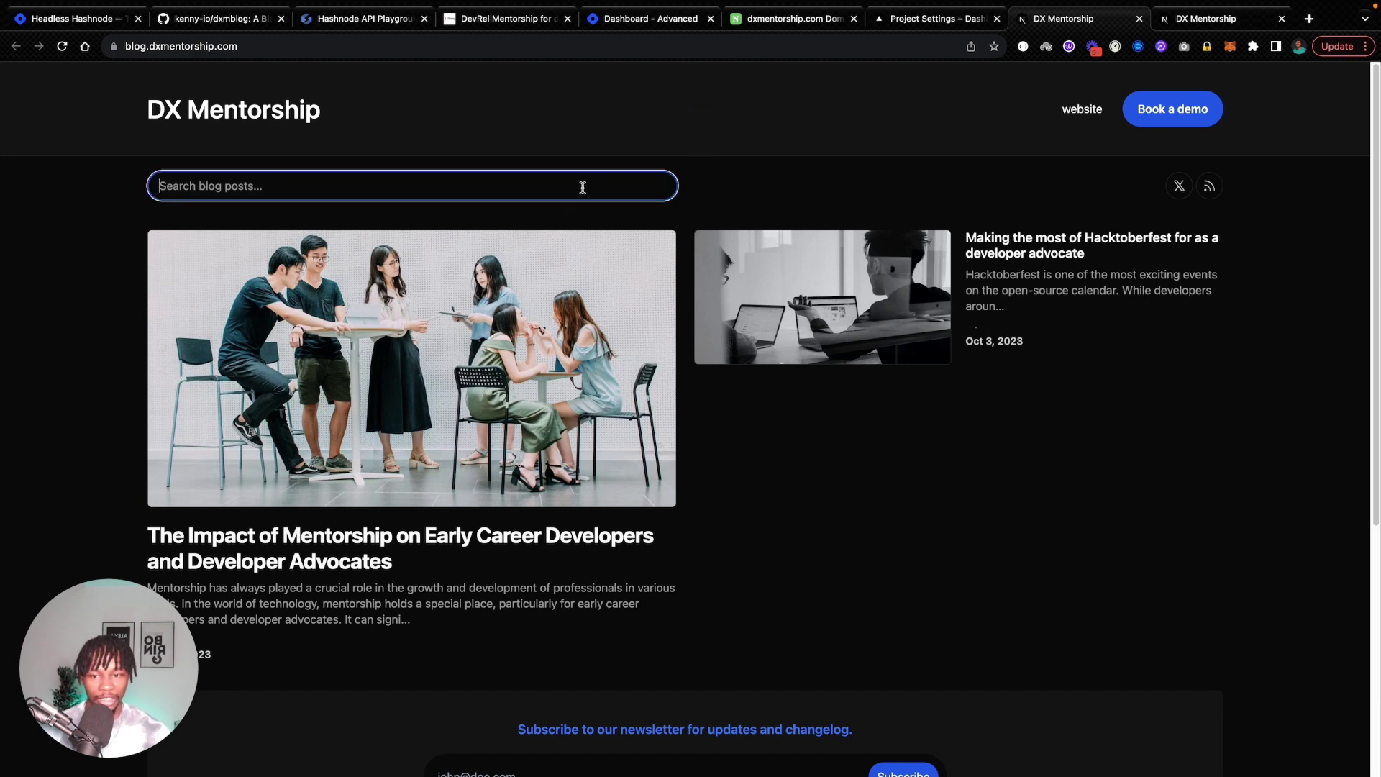
type("ha")
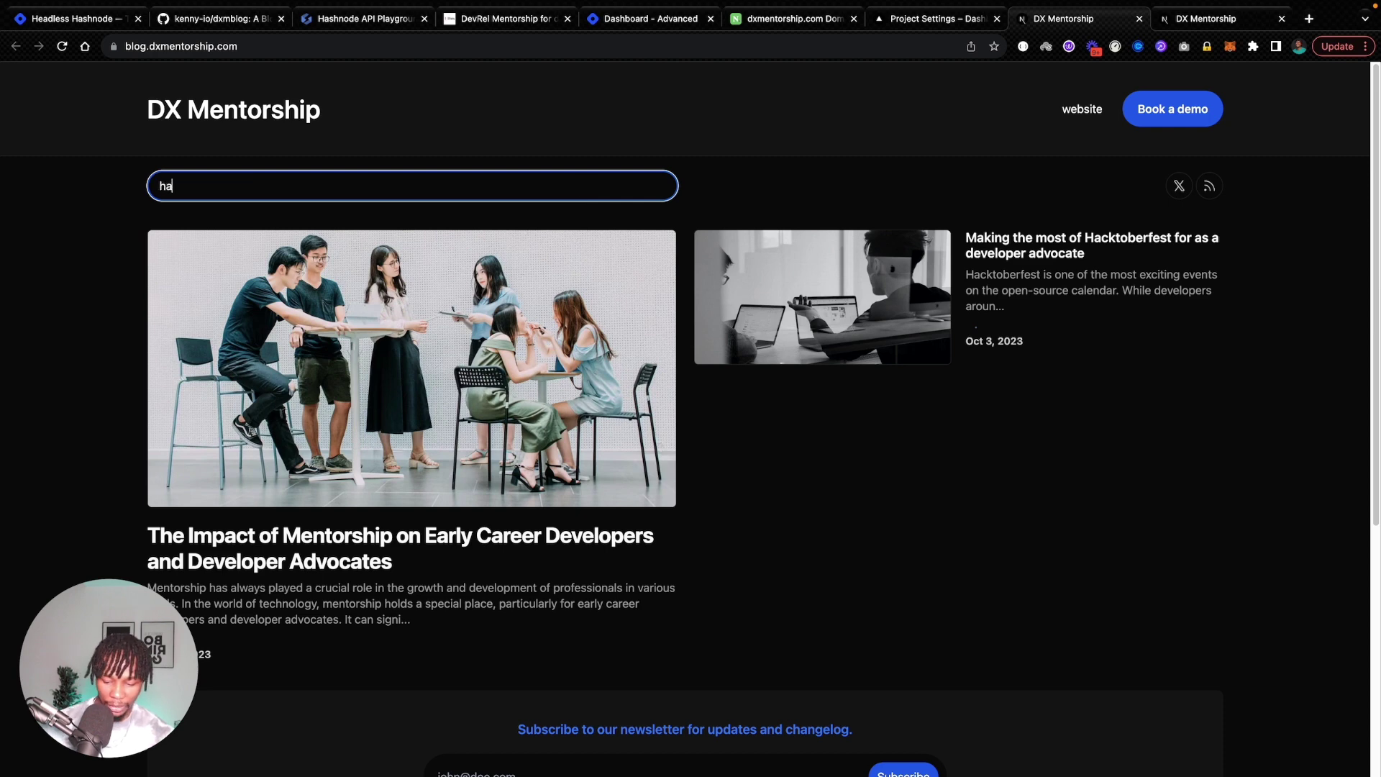
type("ckto")
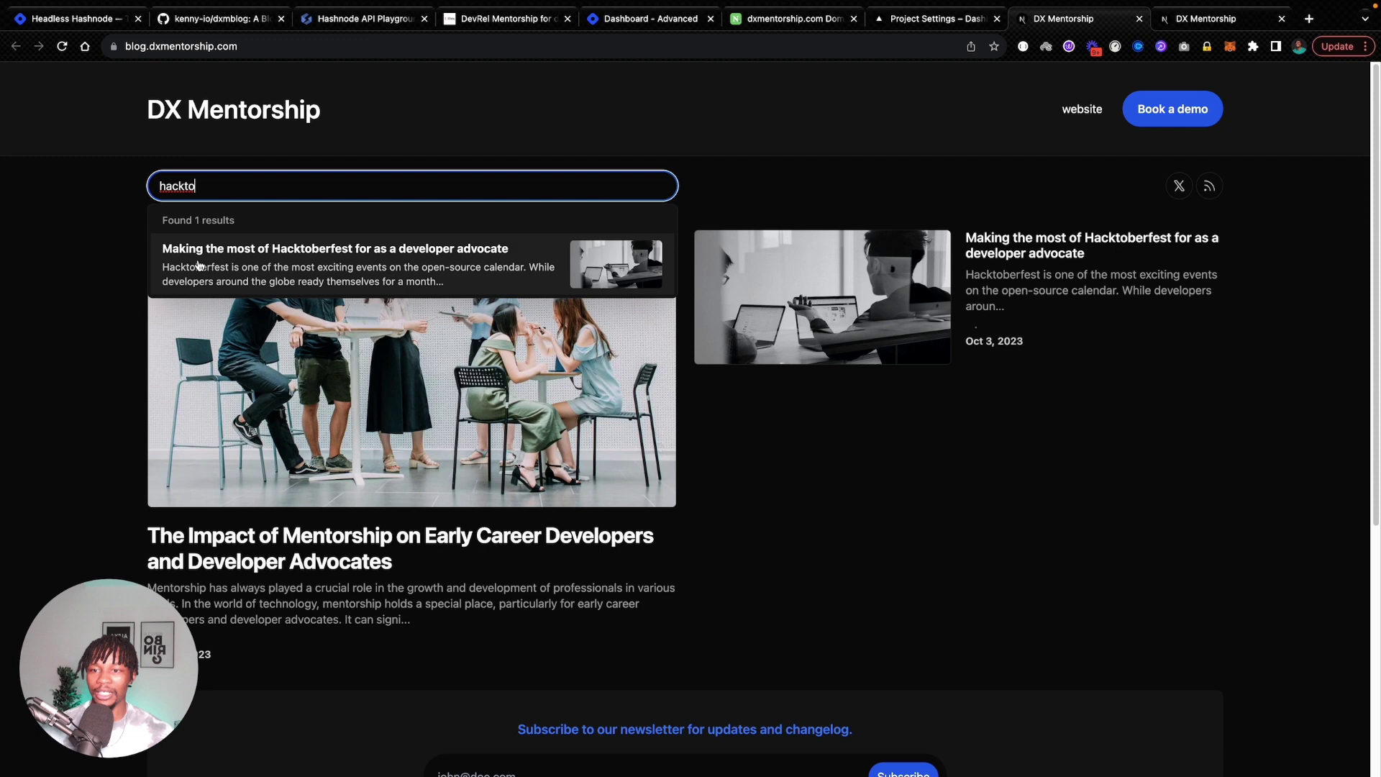
left_click(909, 505)
scroll(895, 604, "down", 3)
scroll(896, 604, "down", 2)
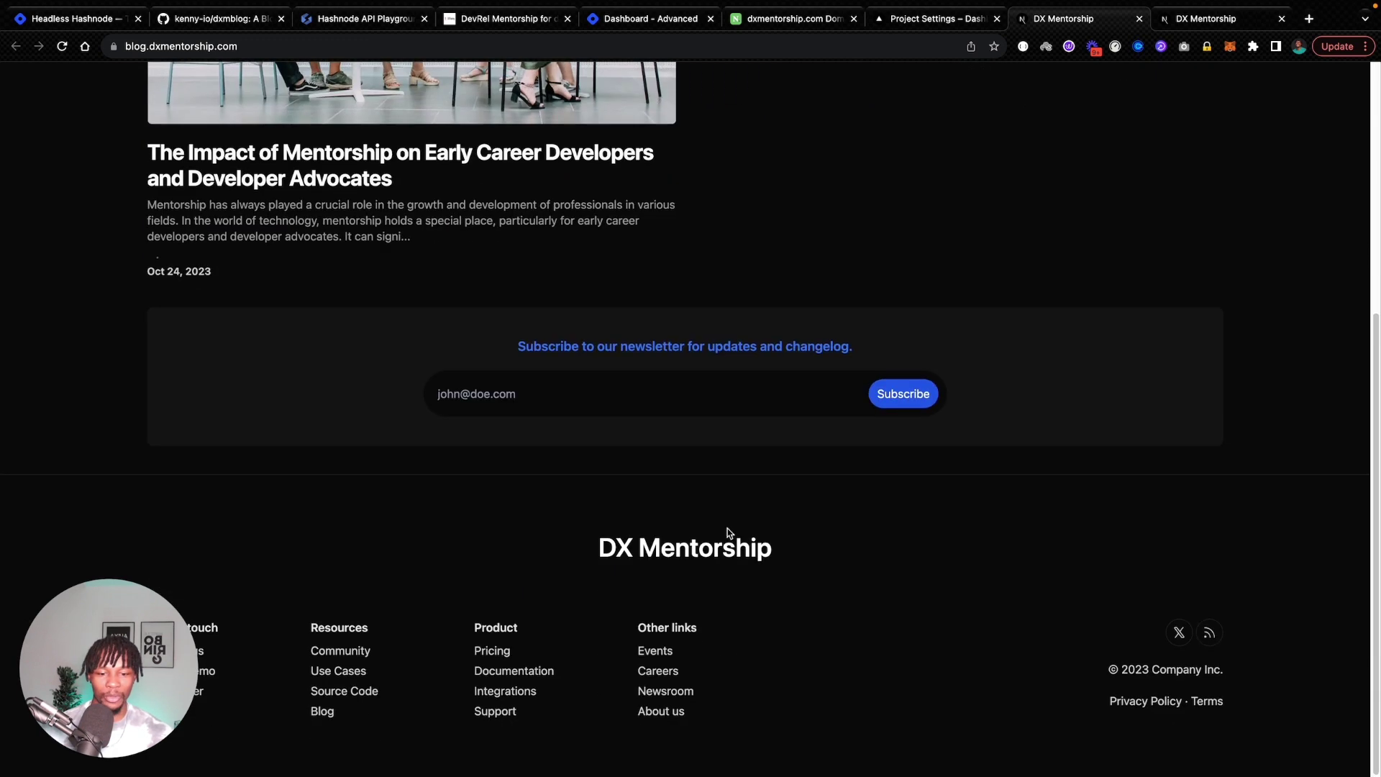
left_click(463, 399)
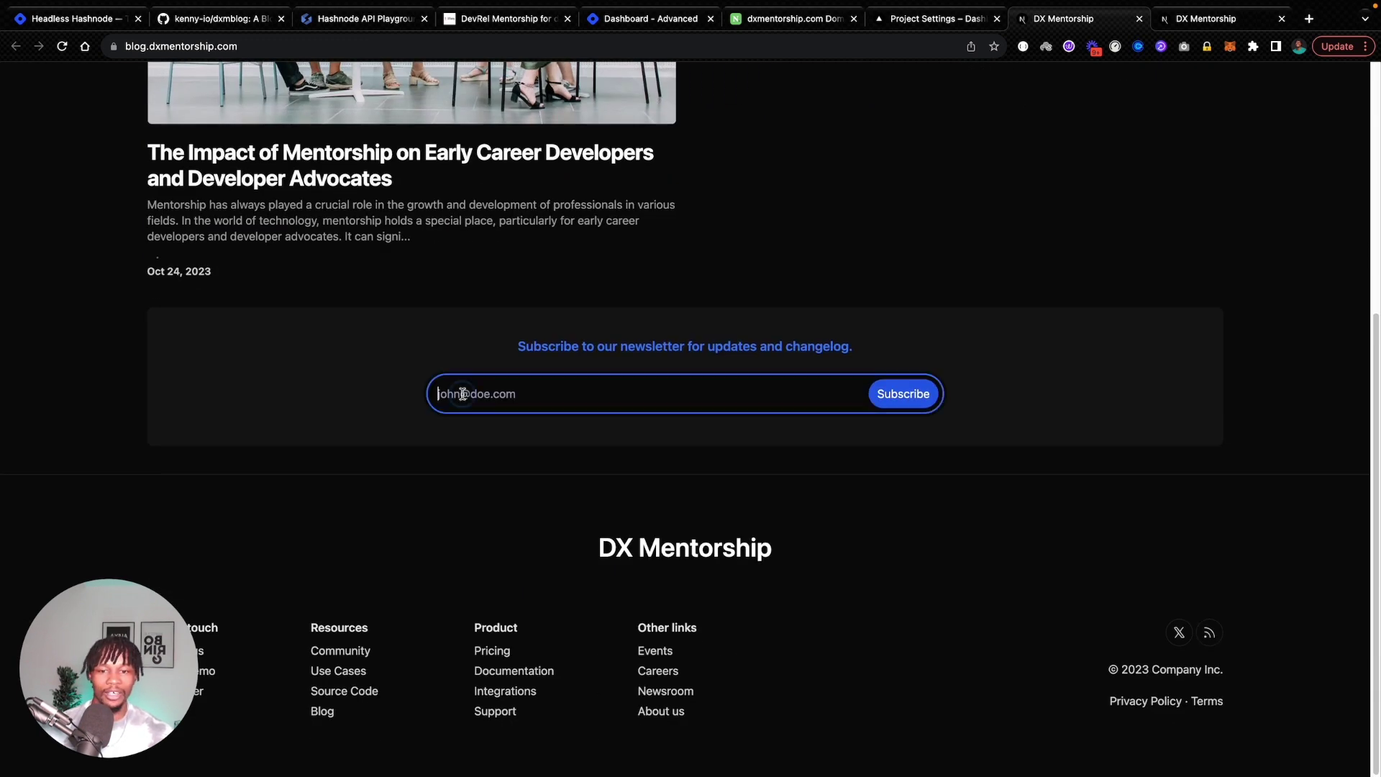
scroll(741, 434, "up", 5)
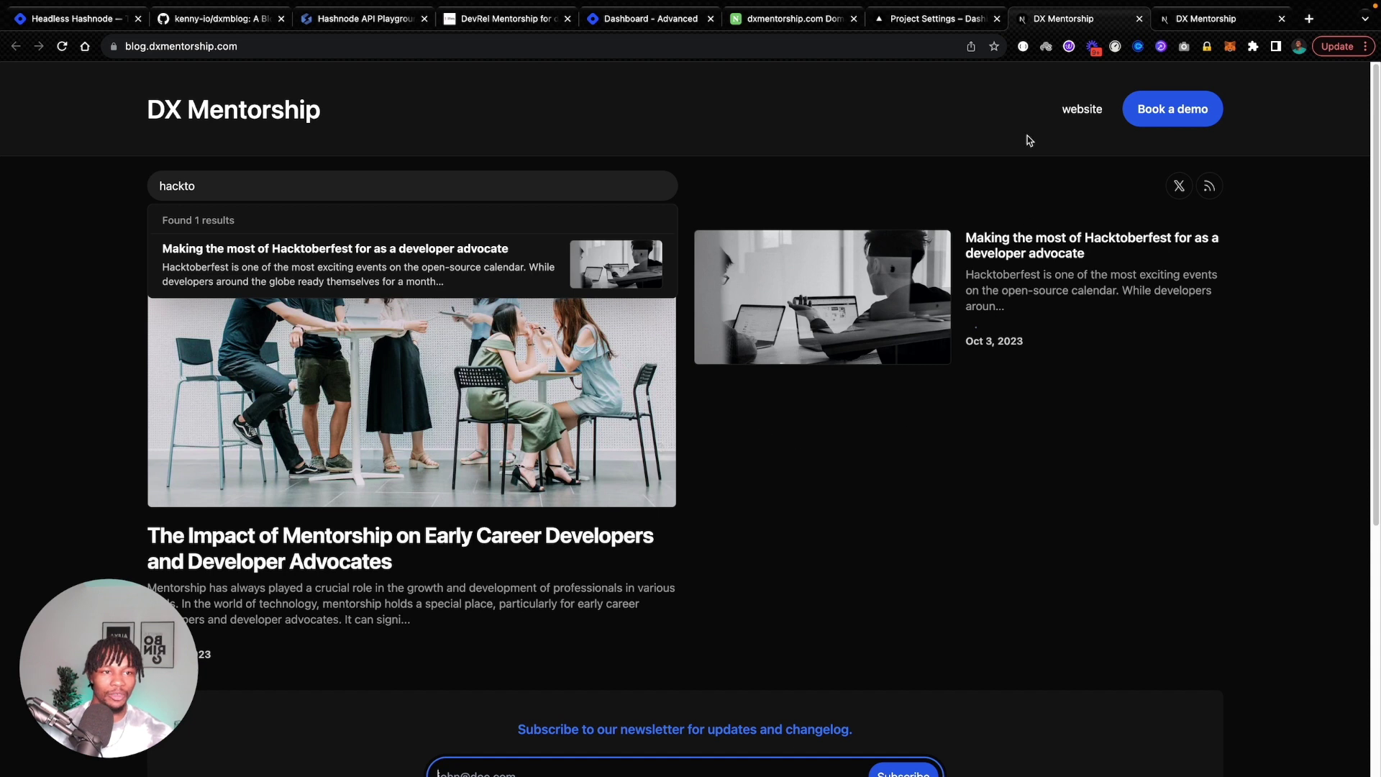